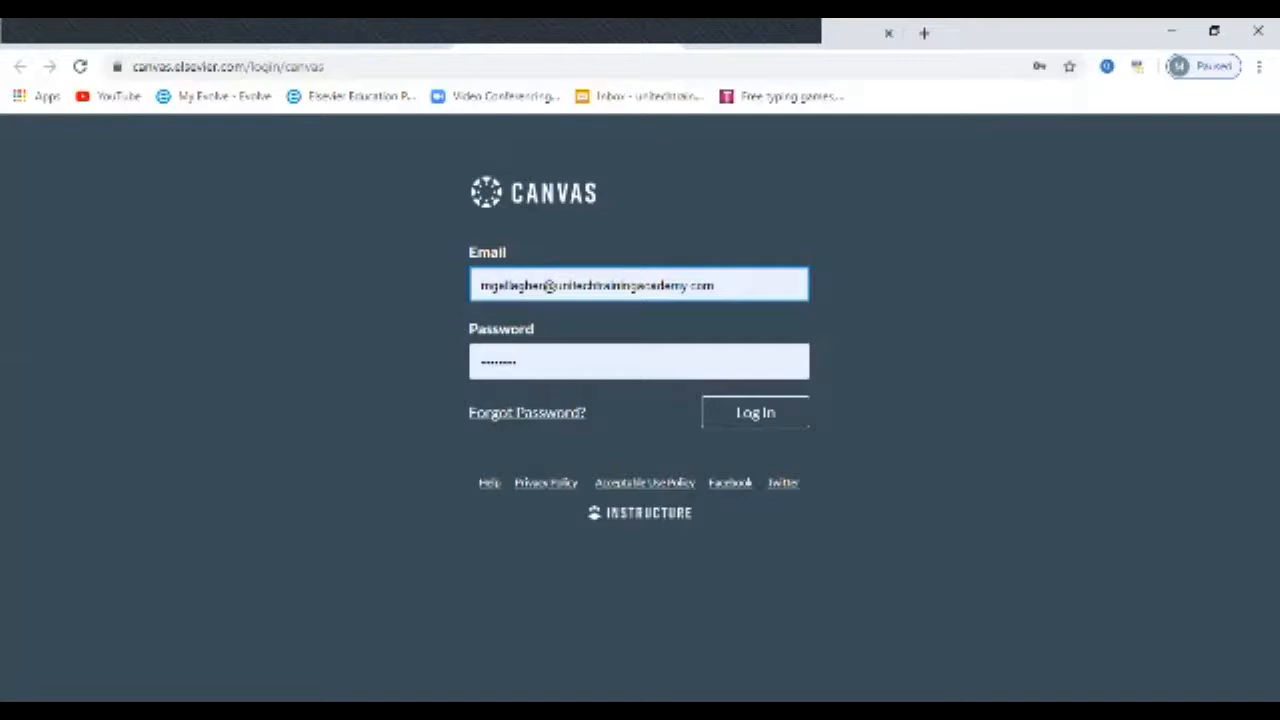
# Step: Log in to Canvas and launch SimChart for the Medical Office from the MBC course's MBC 157 module
pyautogui.press('Return')
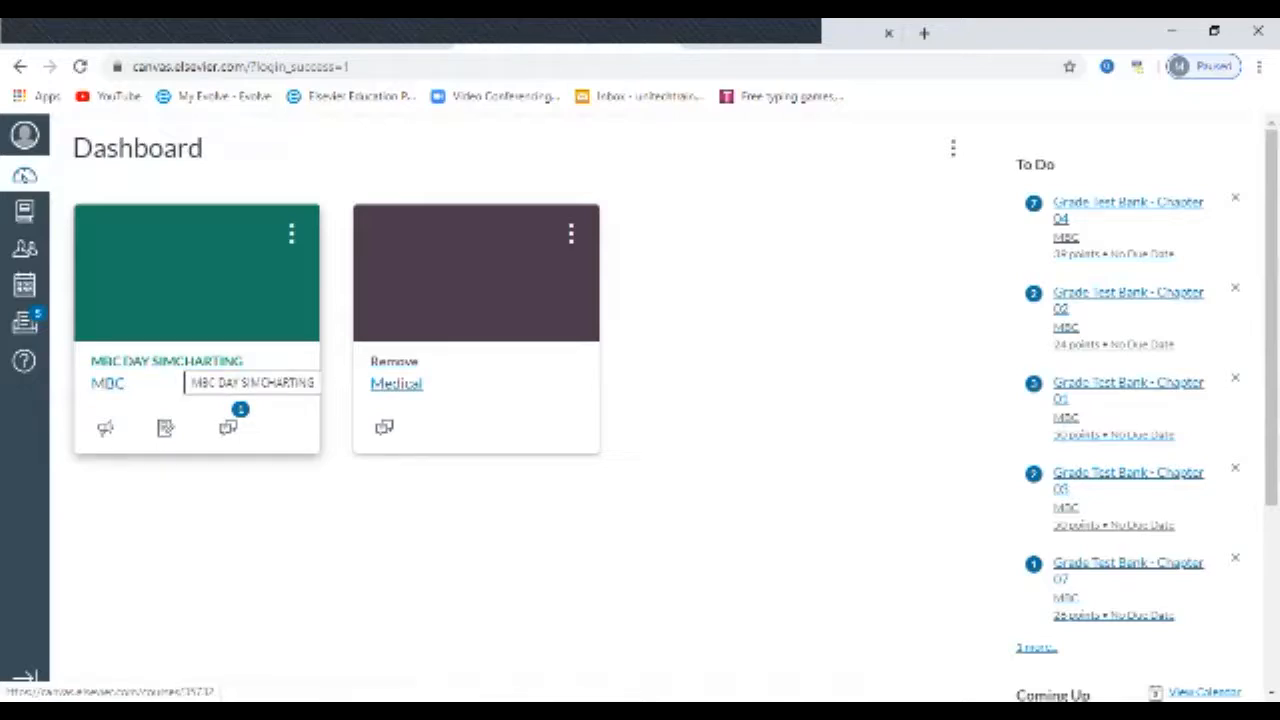
pyautogui.click(170, 362)
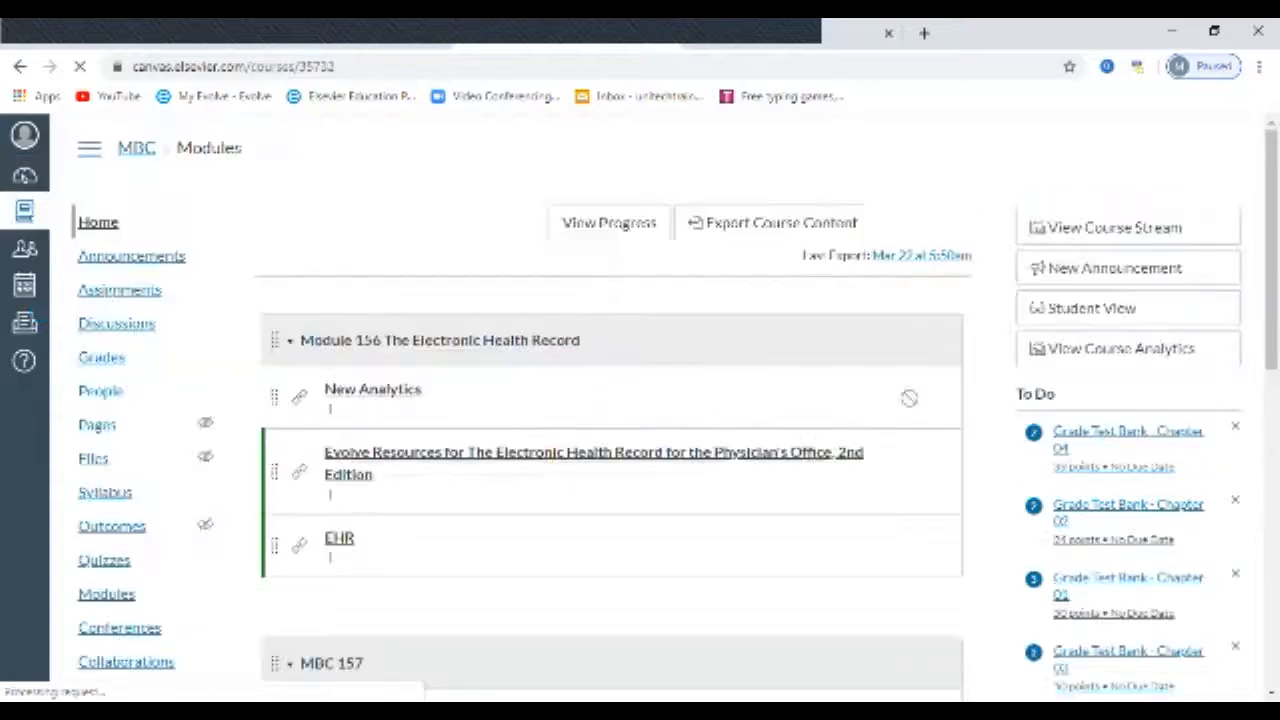
pyautogui.scroll(-2, 480, 470)
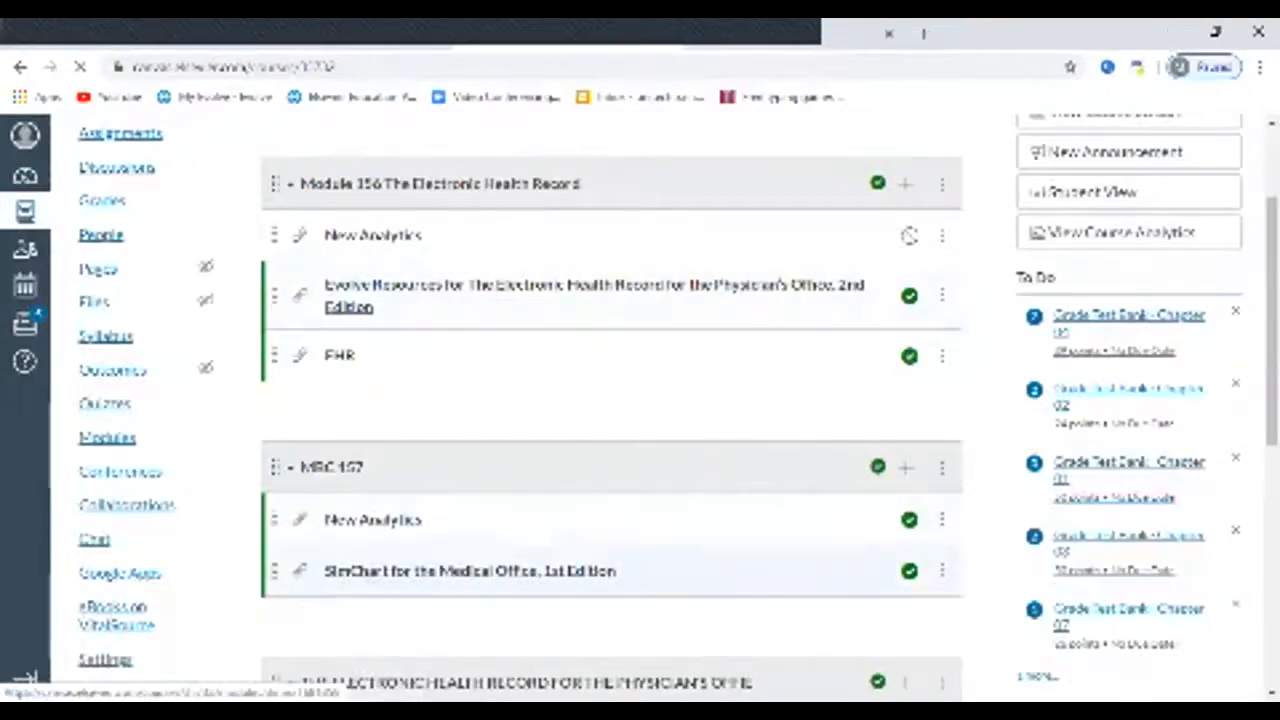
pyautogui.click(470, 570)
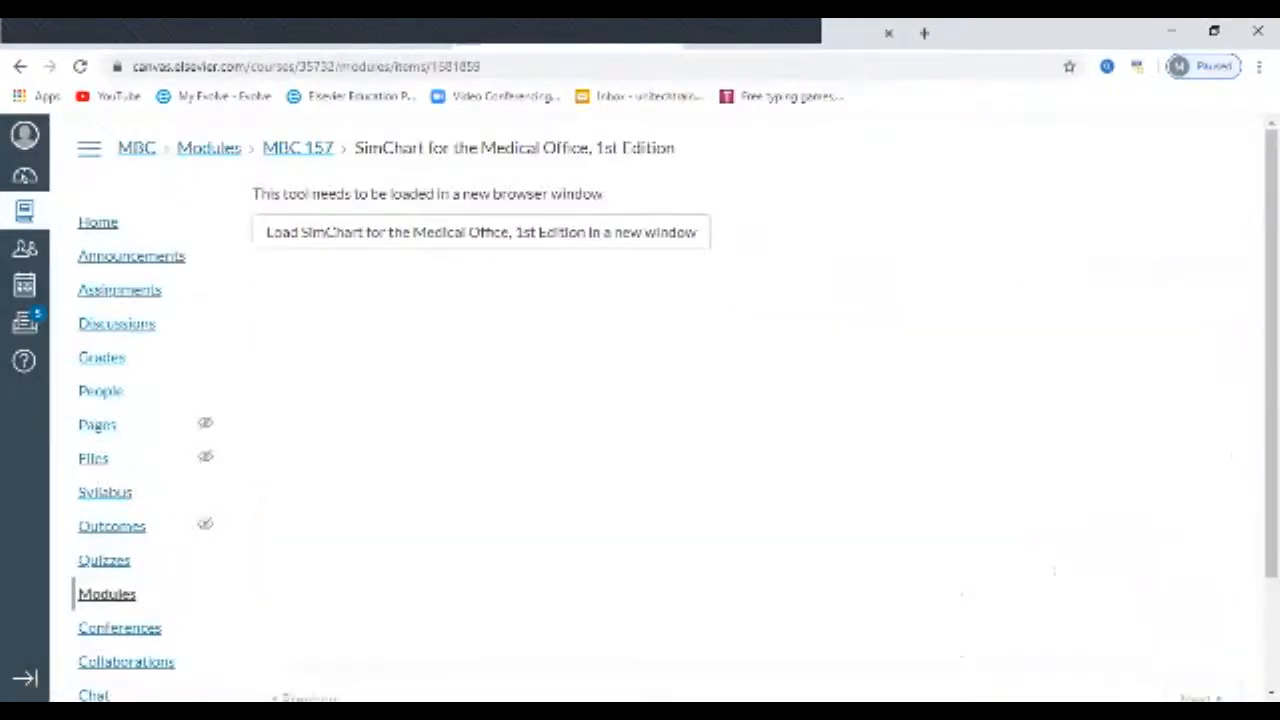
pyautogui.click(480, 232)
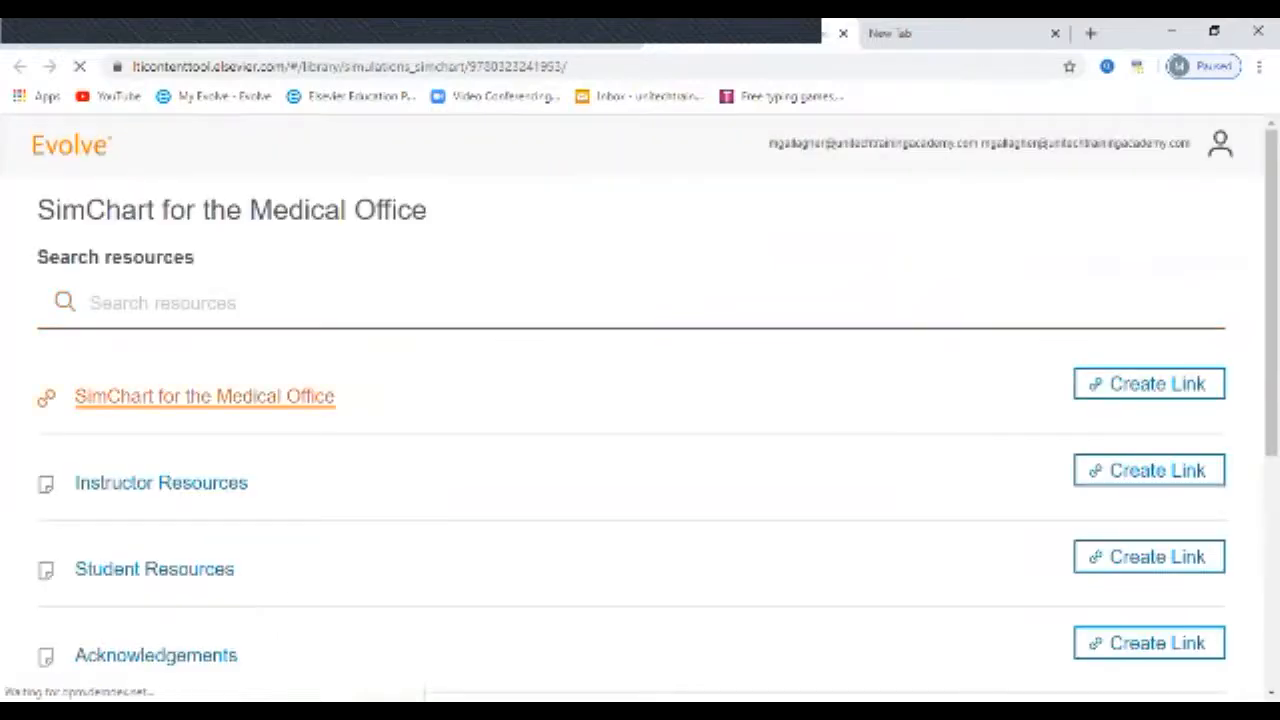
pyautogui.click(205, 397)
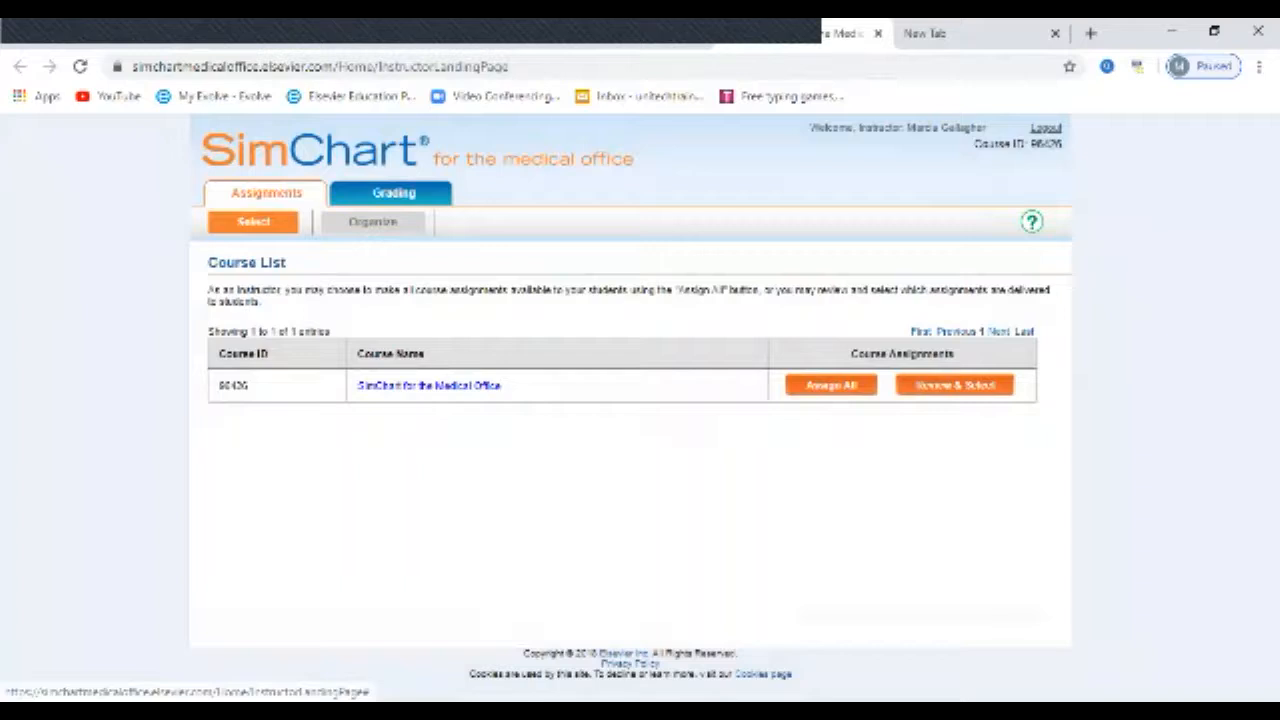
# Step: Review the SimChart for the Medical Office course's assignment list, try opening assignment 1, and close SimChart
pyautogui.click(429, 385)
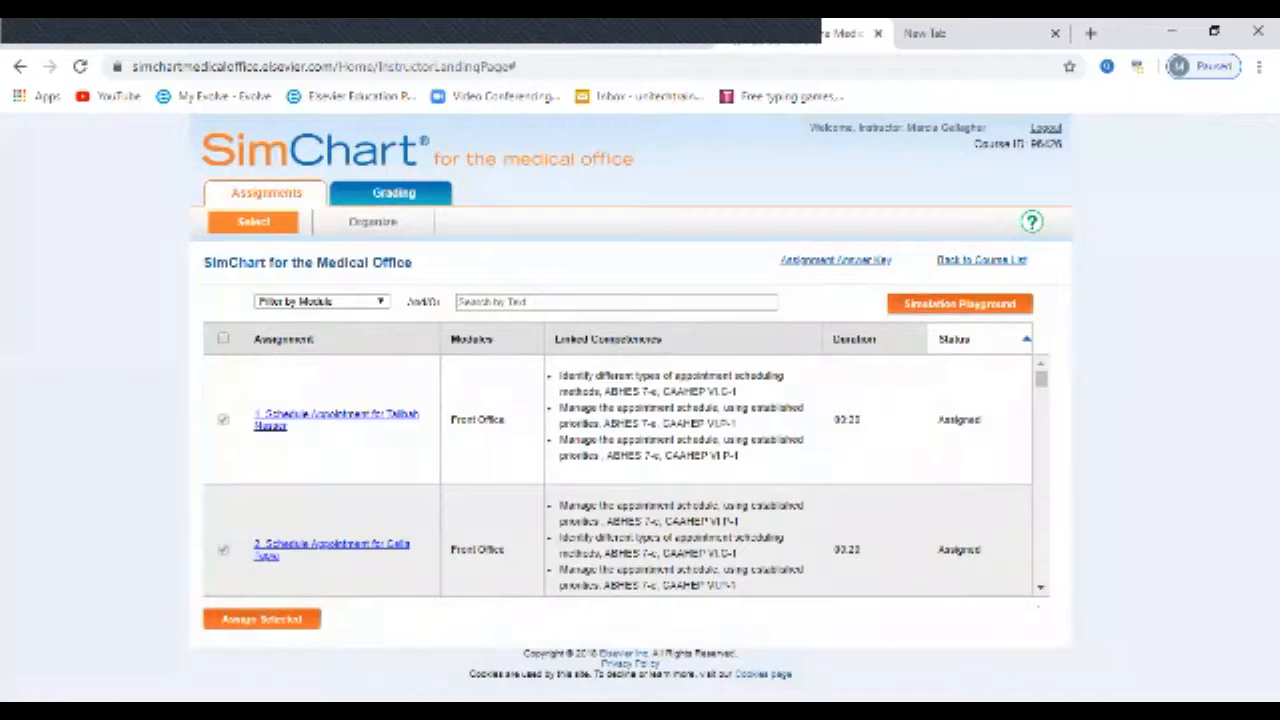
pyautogui.scroll(-3, 617, 475)
pyautogui.scroll(-6, 617, 475)
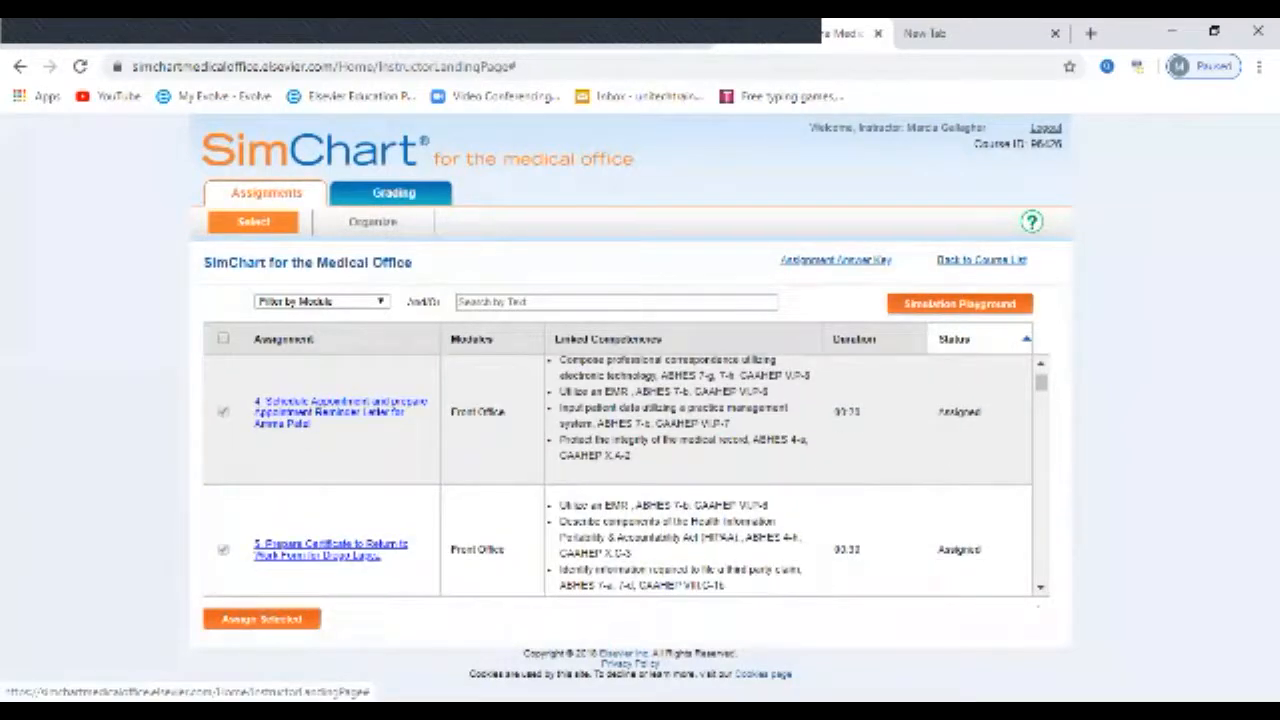
pyautogui.scroll(9, 617, 475)
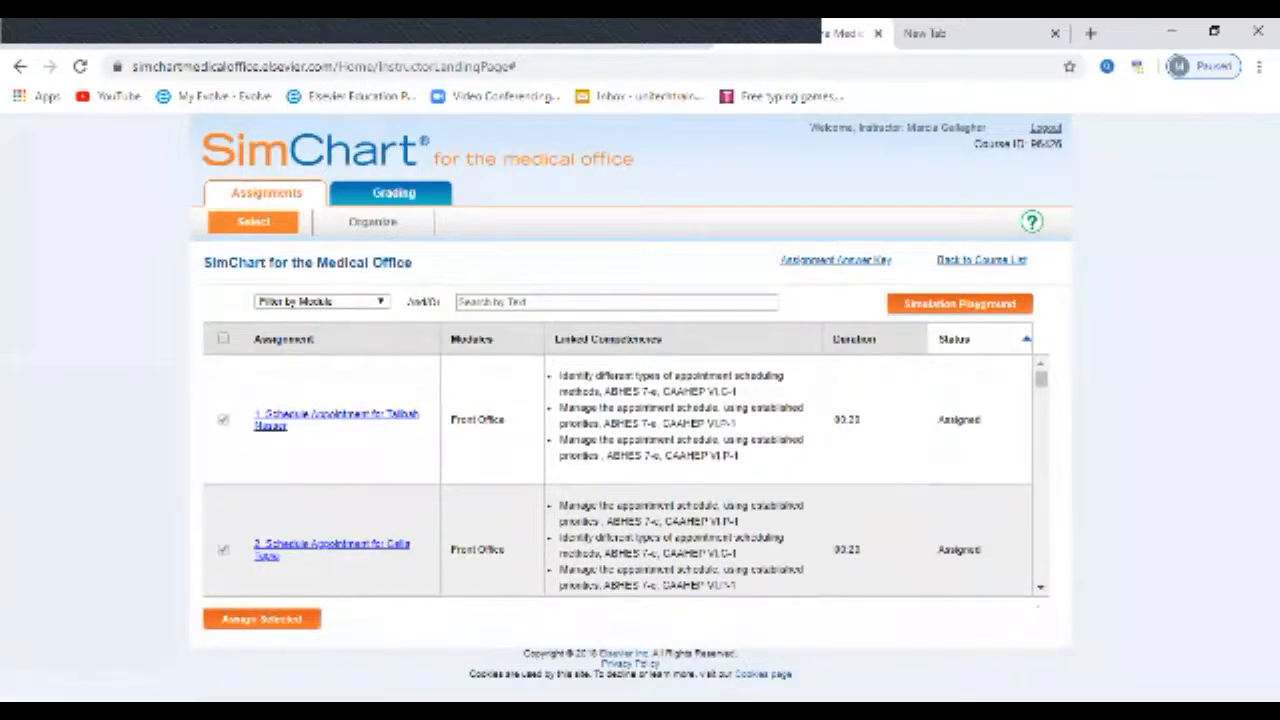
pyautogui.click(336, 414)
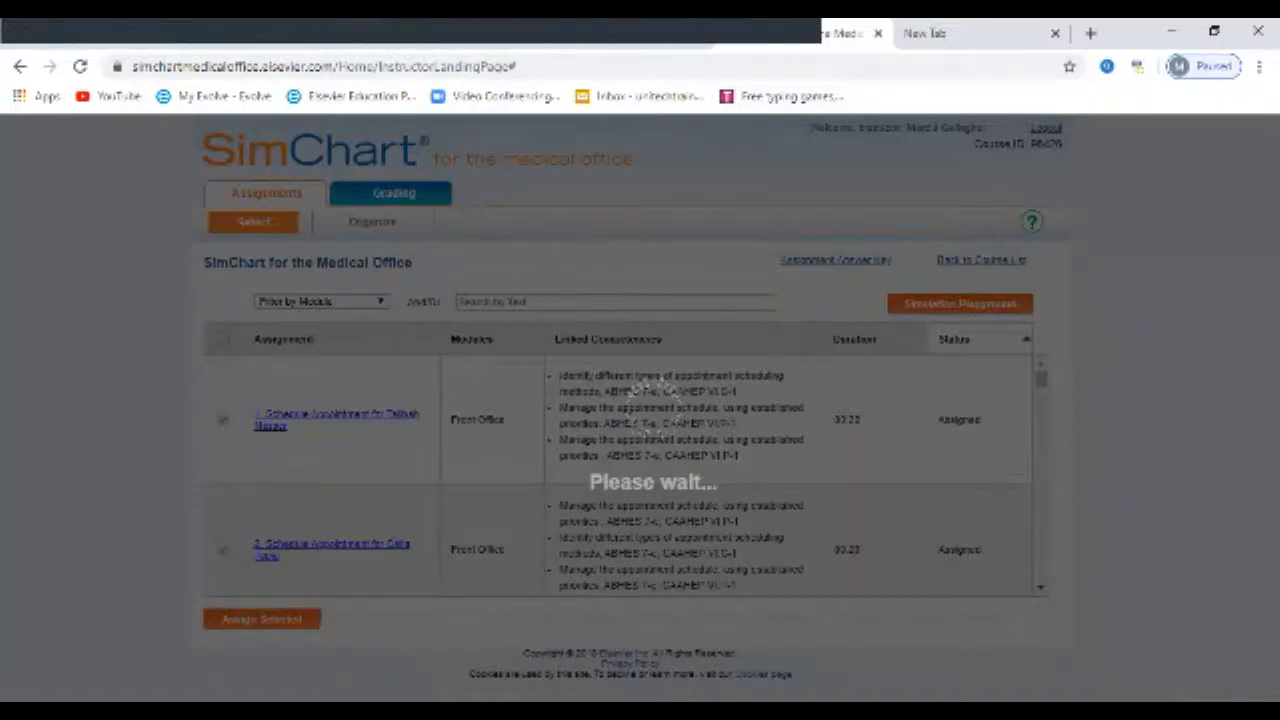
pyautogui.click(878, 33)
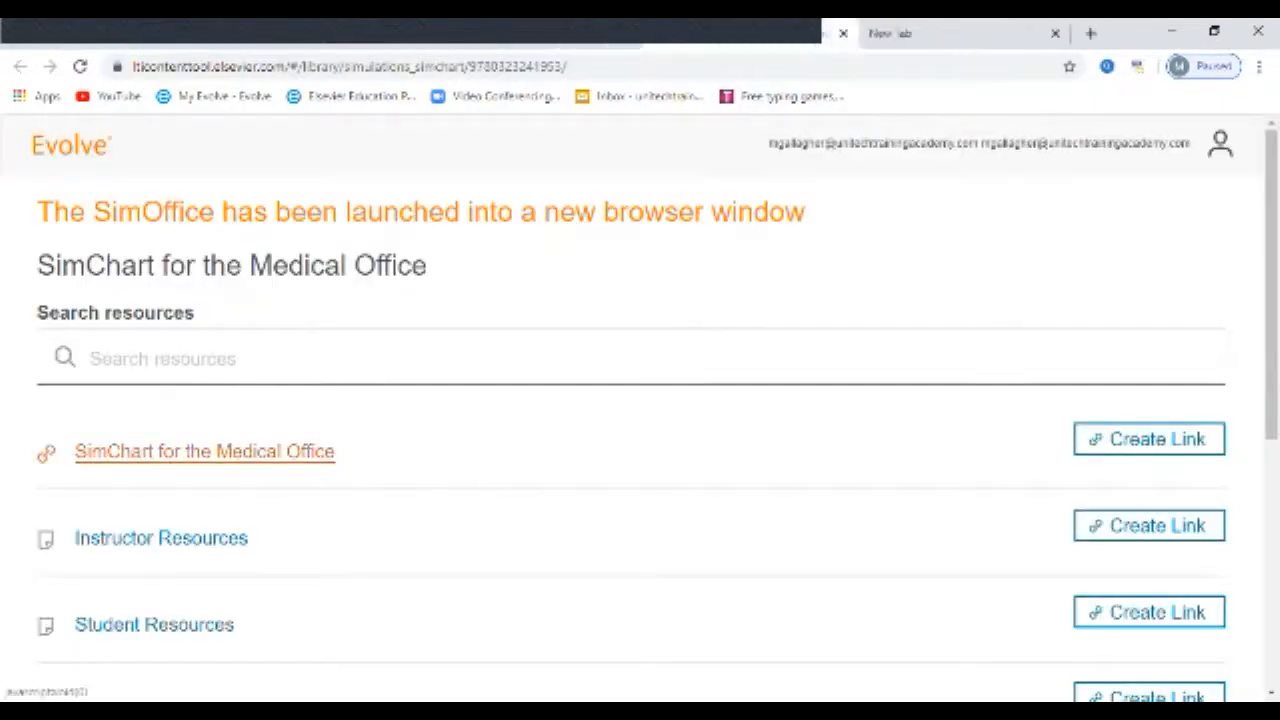
# Step: Relaunch SimChart and start a new Simulation Playground session for the course, clearing all previously saved patient information
pyautogui.click(204, 451)
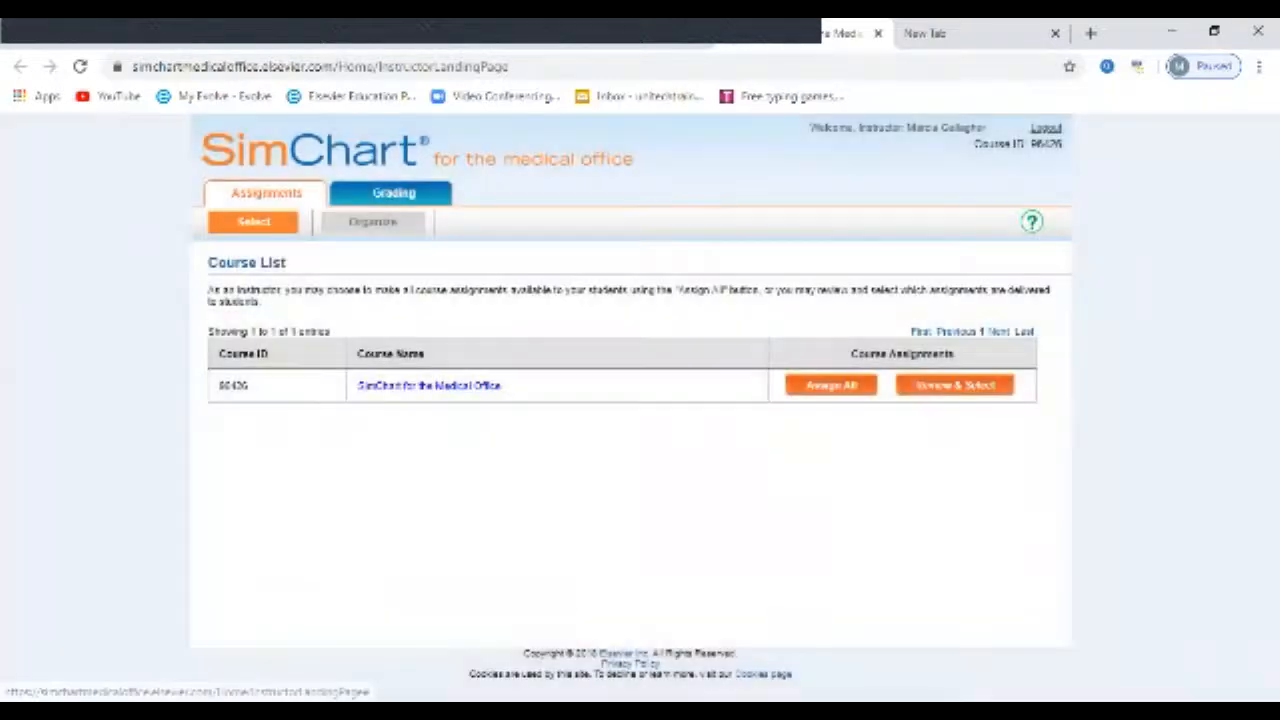
pyautogui.click(429, 386)
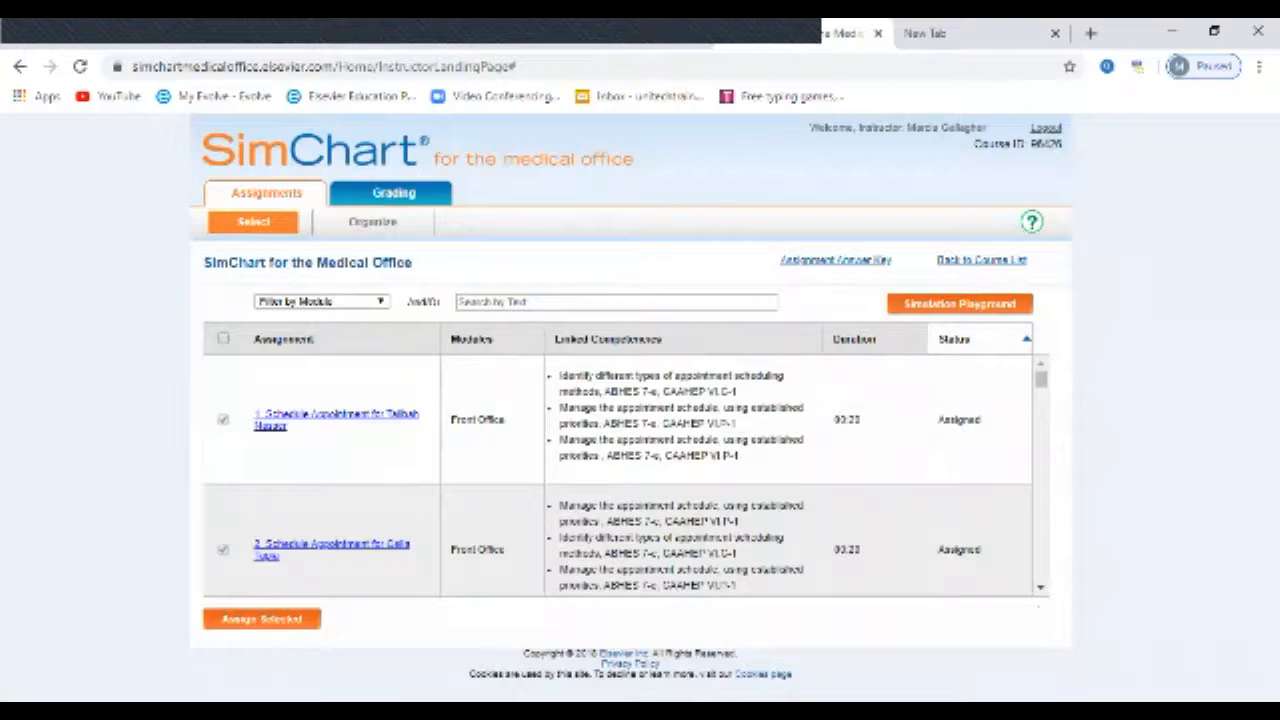
pyautogui.click(960, 304)
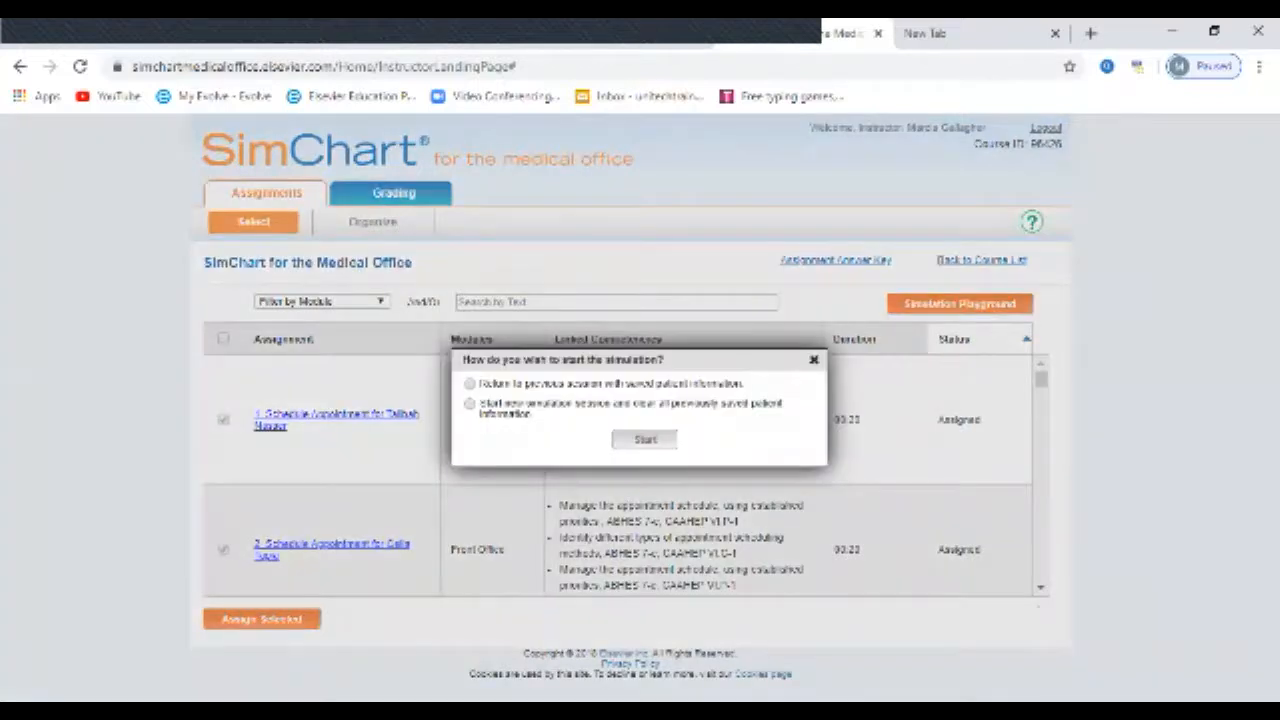
pyautogui.click(470, 404)
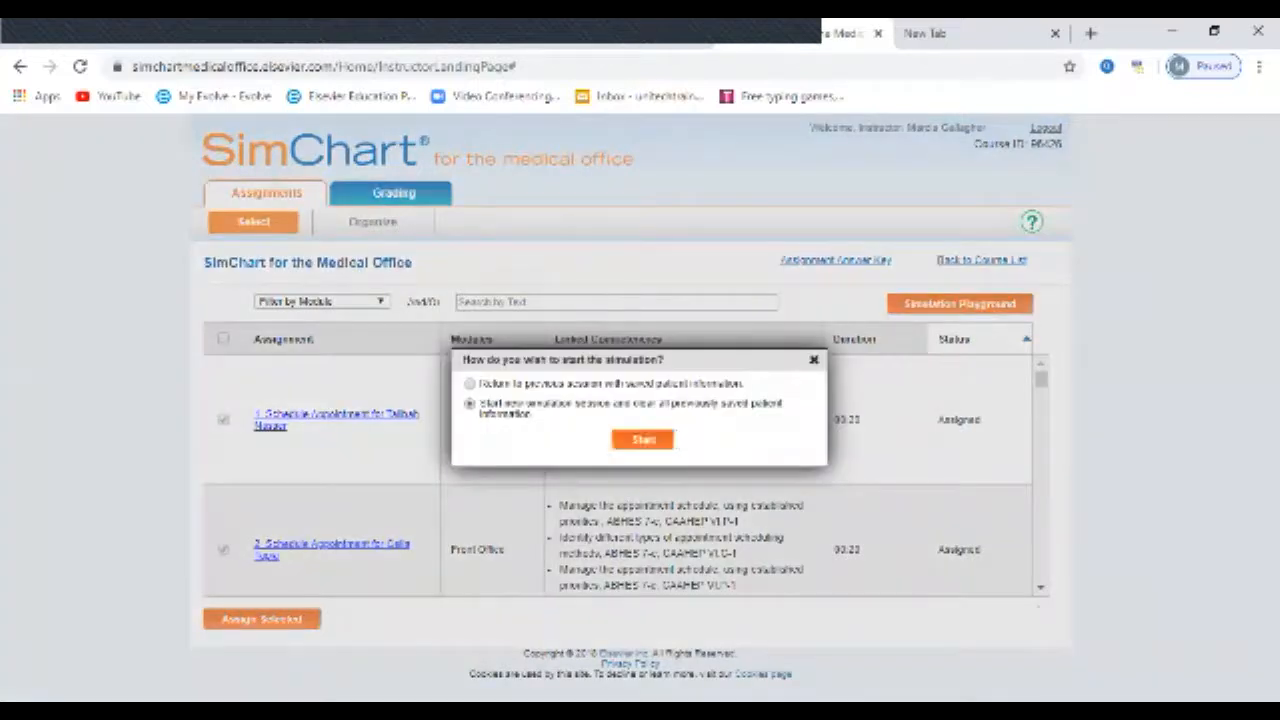
pyautogui.click(643, 440)
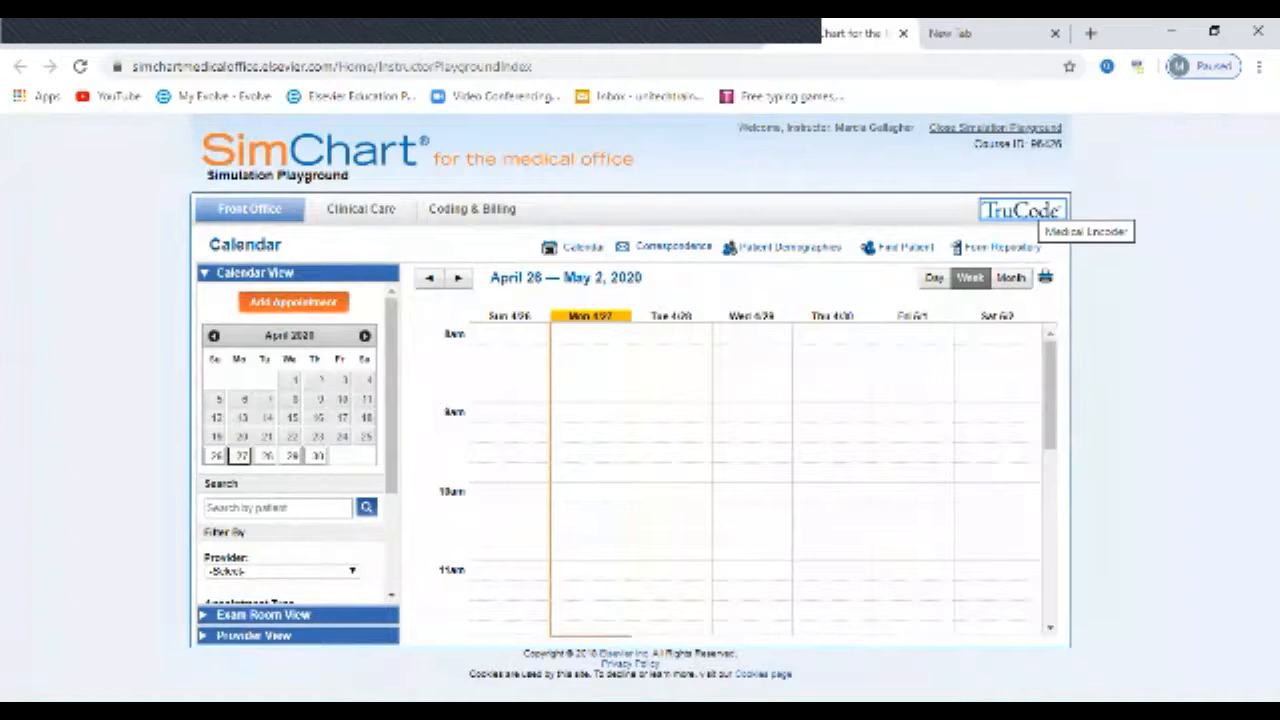
# Step: Open the TruCode medical encoder and search CPT Tabular for "New Office consult"
pyautogui.click(1030, 210)
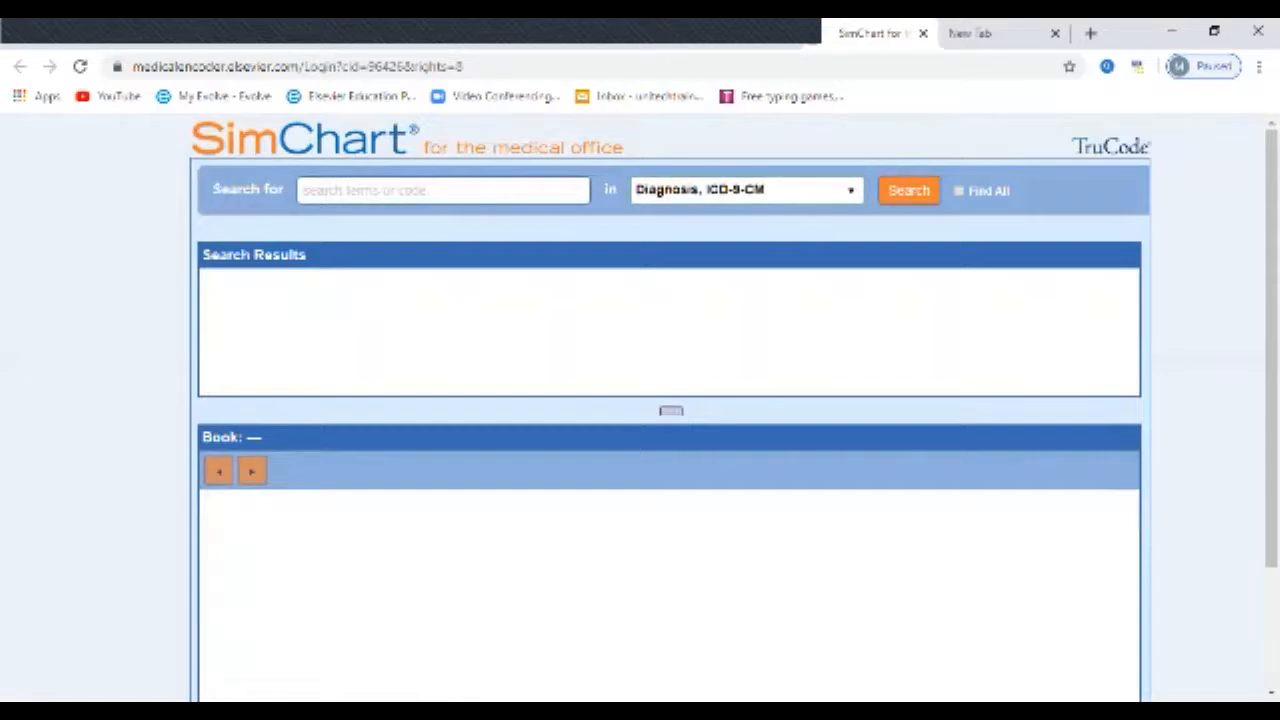
pyautogui.click(850, 190)
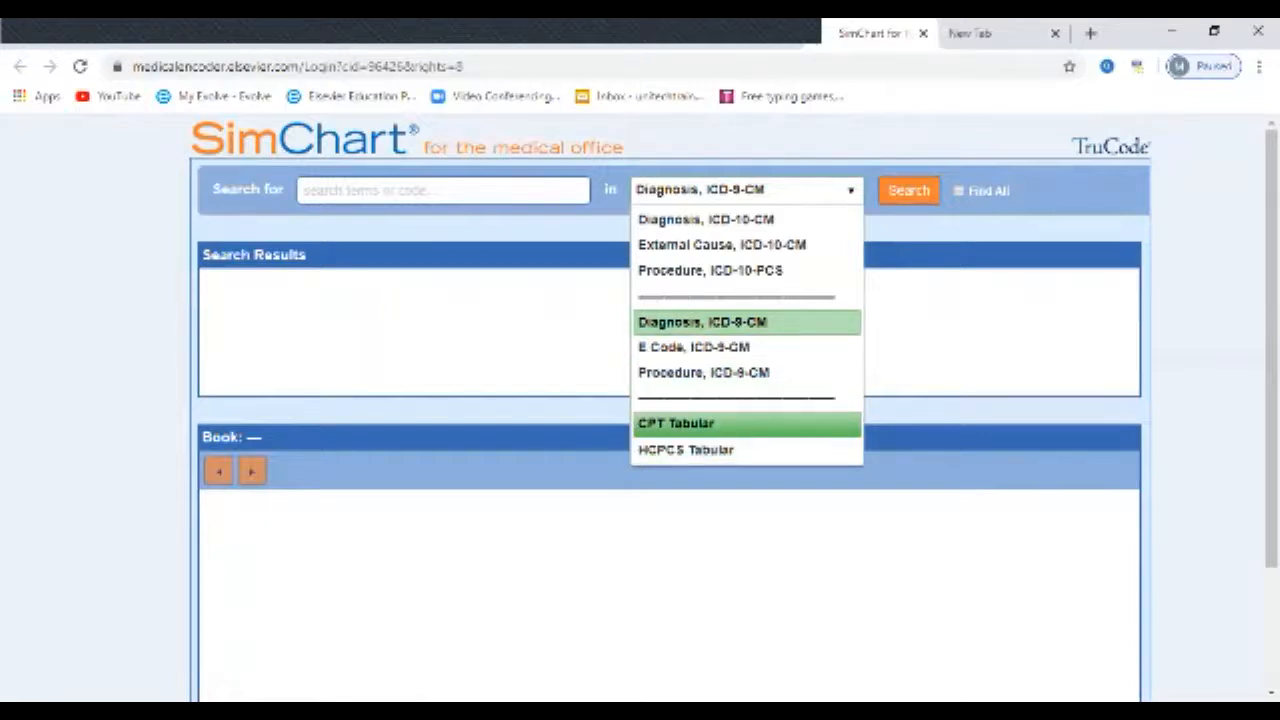
pyautogui.click(676, 423)
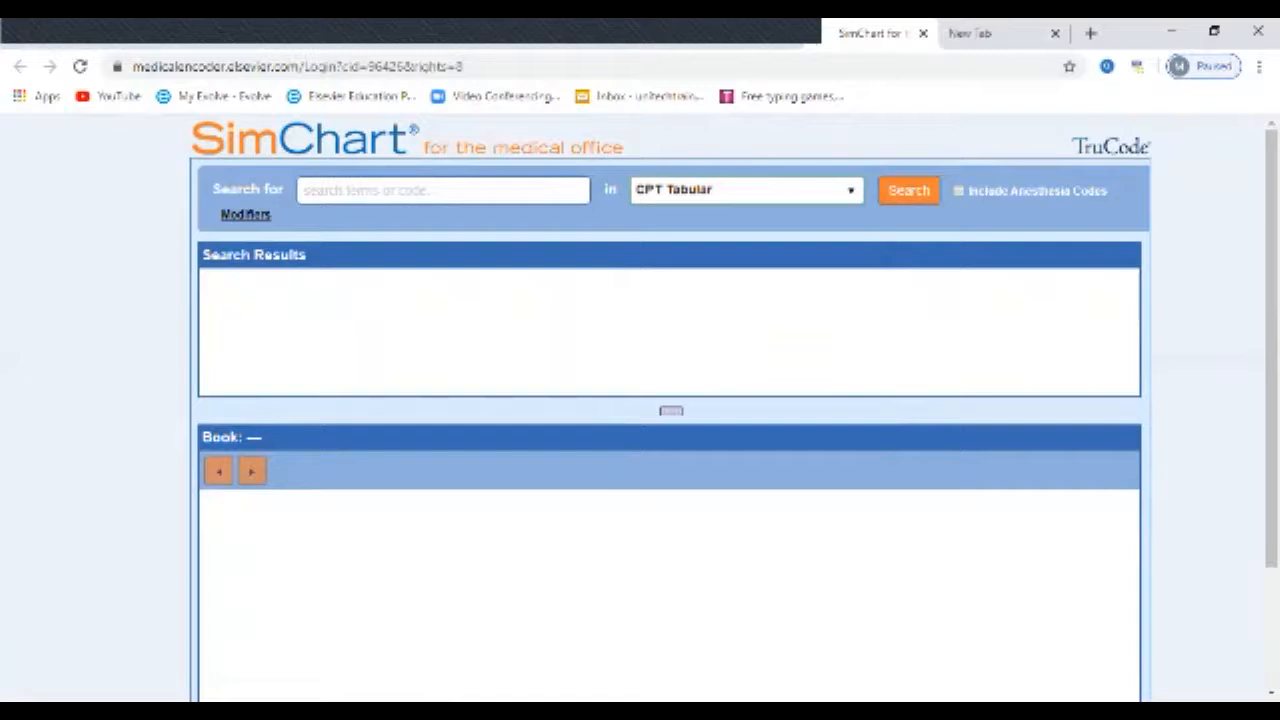
pyautogui.write('N')
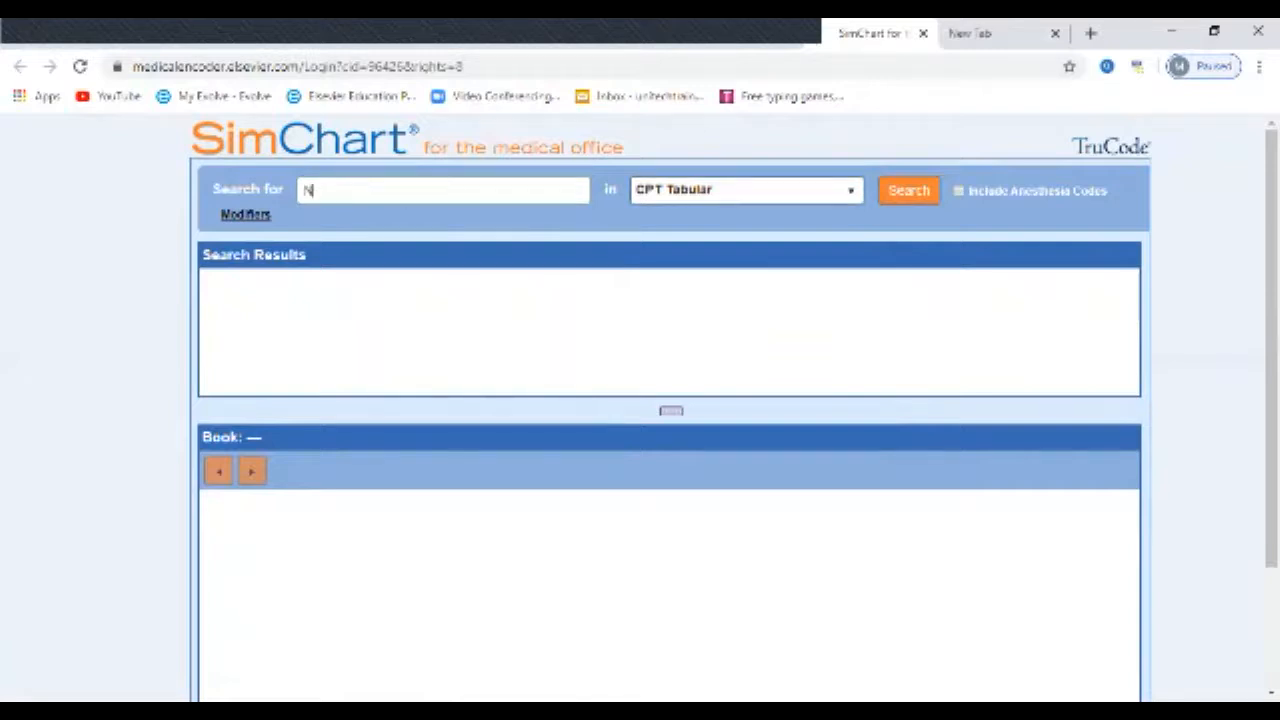
pyautogui.write('ew Office consult')
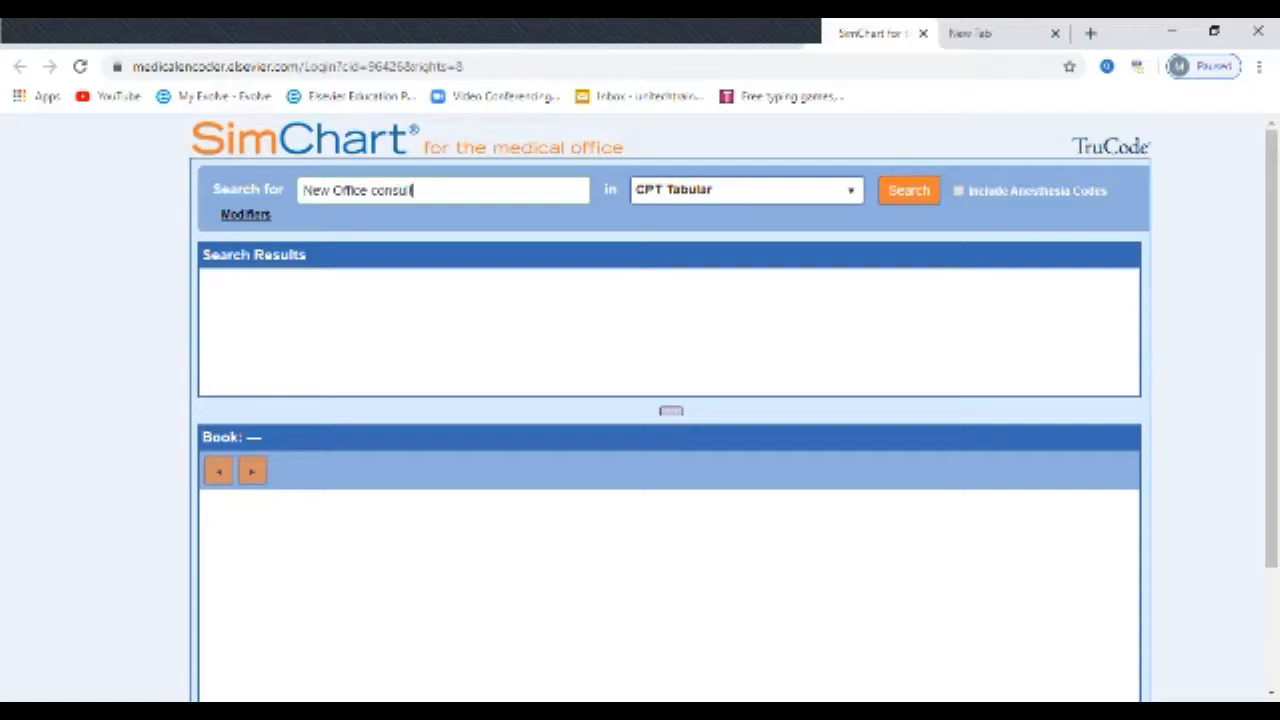
pyautogui.press('Return')
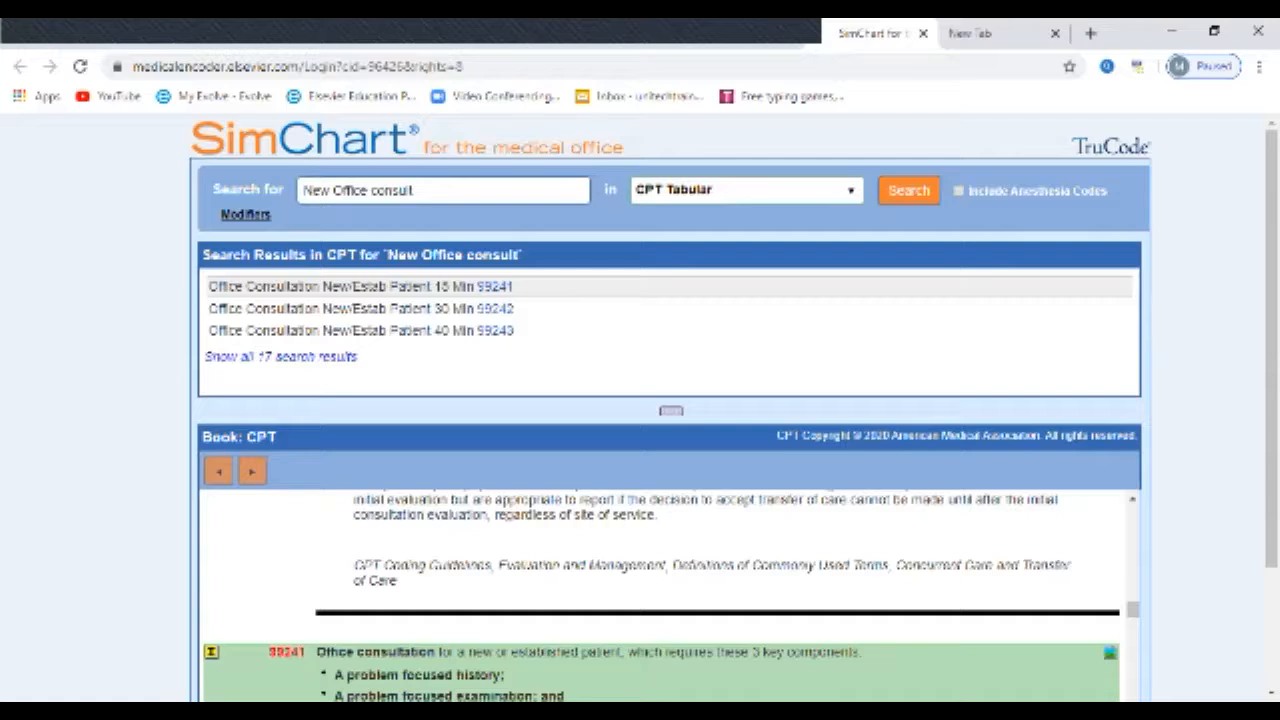
# Step: Switch the encoder to Diagnosis, ICD-10-CM and search for "cough"
pyautogui.click(746, 190)
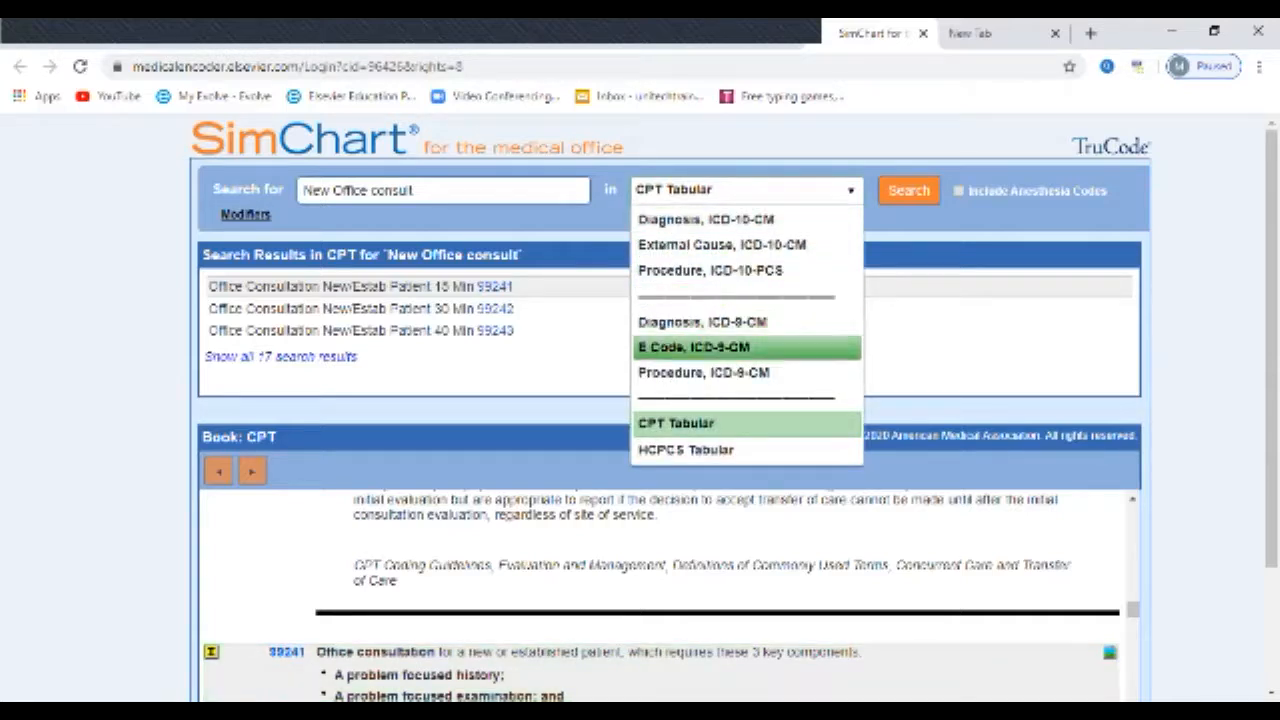
pyautogui.click(706, 219)
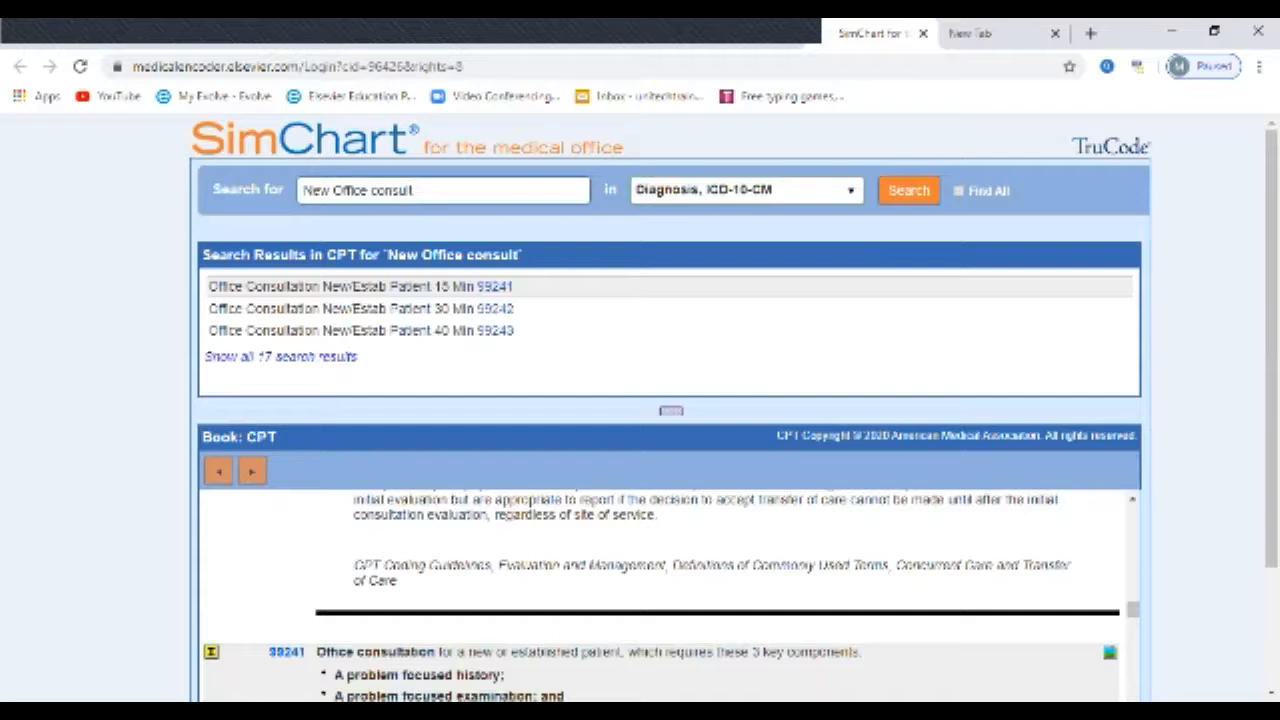
pyautogui.moveTo(415, 190); pyautogui.dragTo(302, 190)
pyautogui.press('BackSpace')
pyautogui.write('cough')
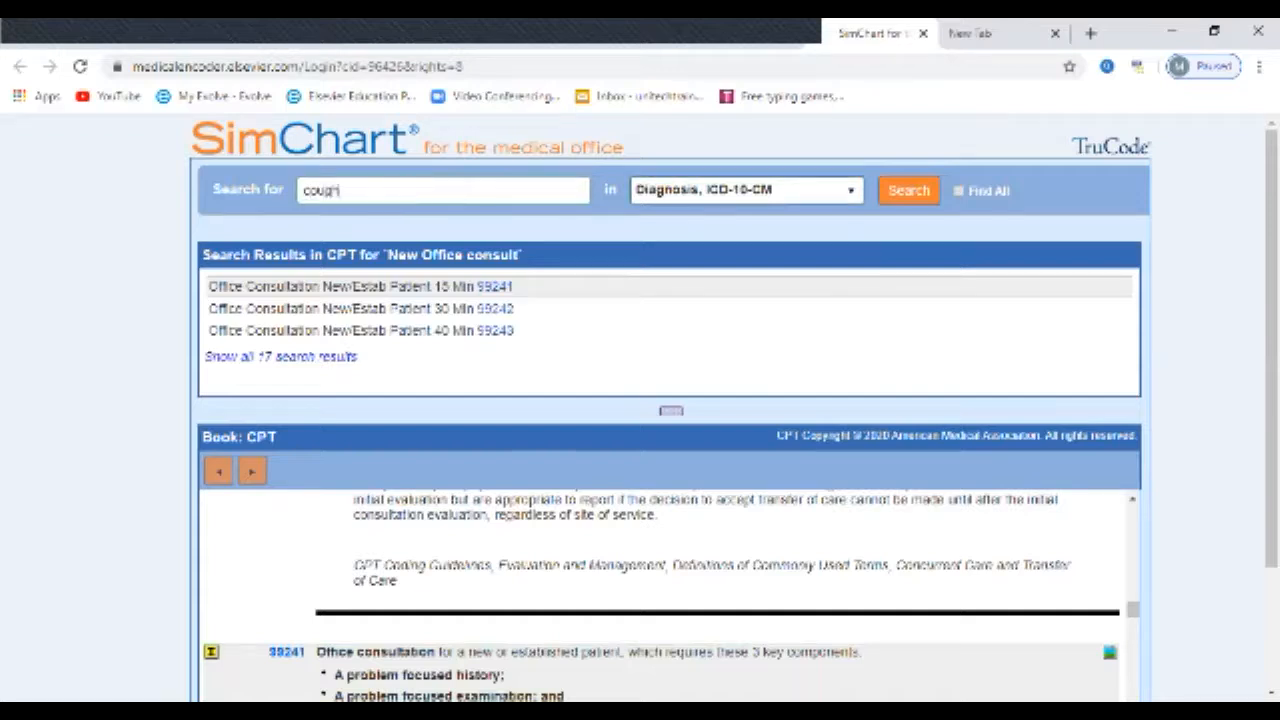
pyautogui.press('Return')
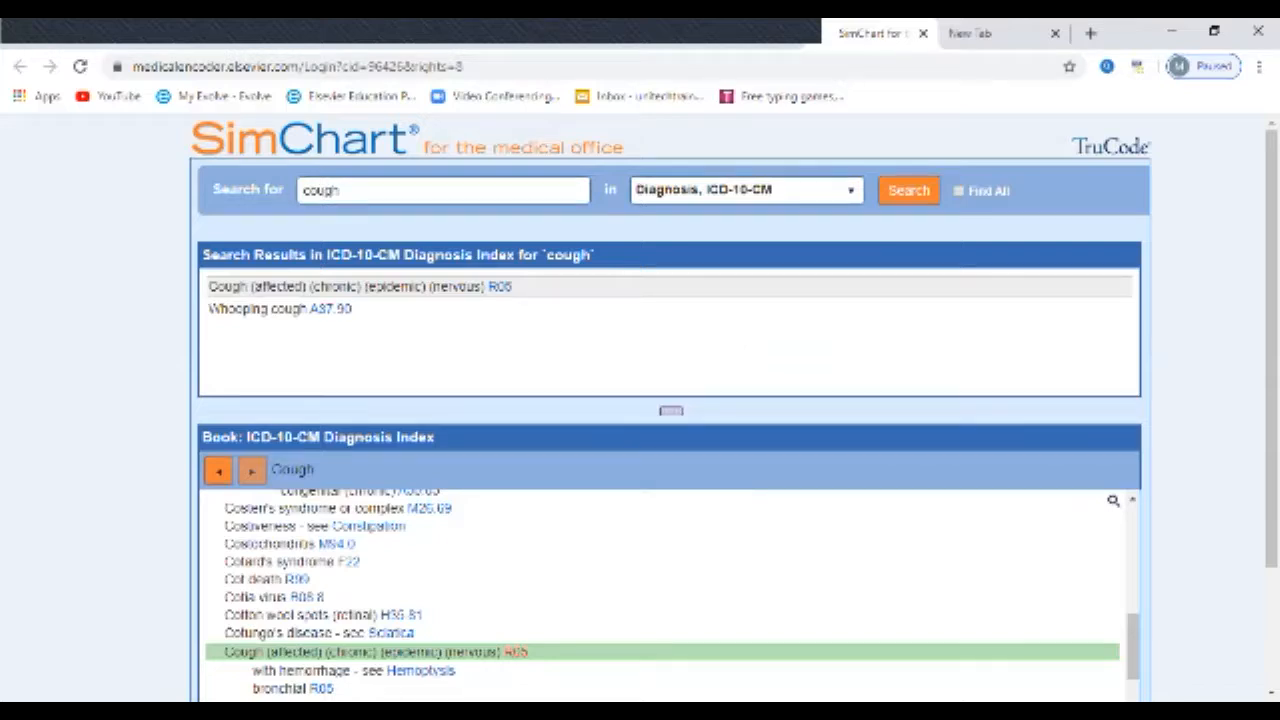
# Step: Examine the ICD-10-CM Diagnosis Index entries around Cough and their codes
pyautogui.scroll(-5, 660, 595)
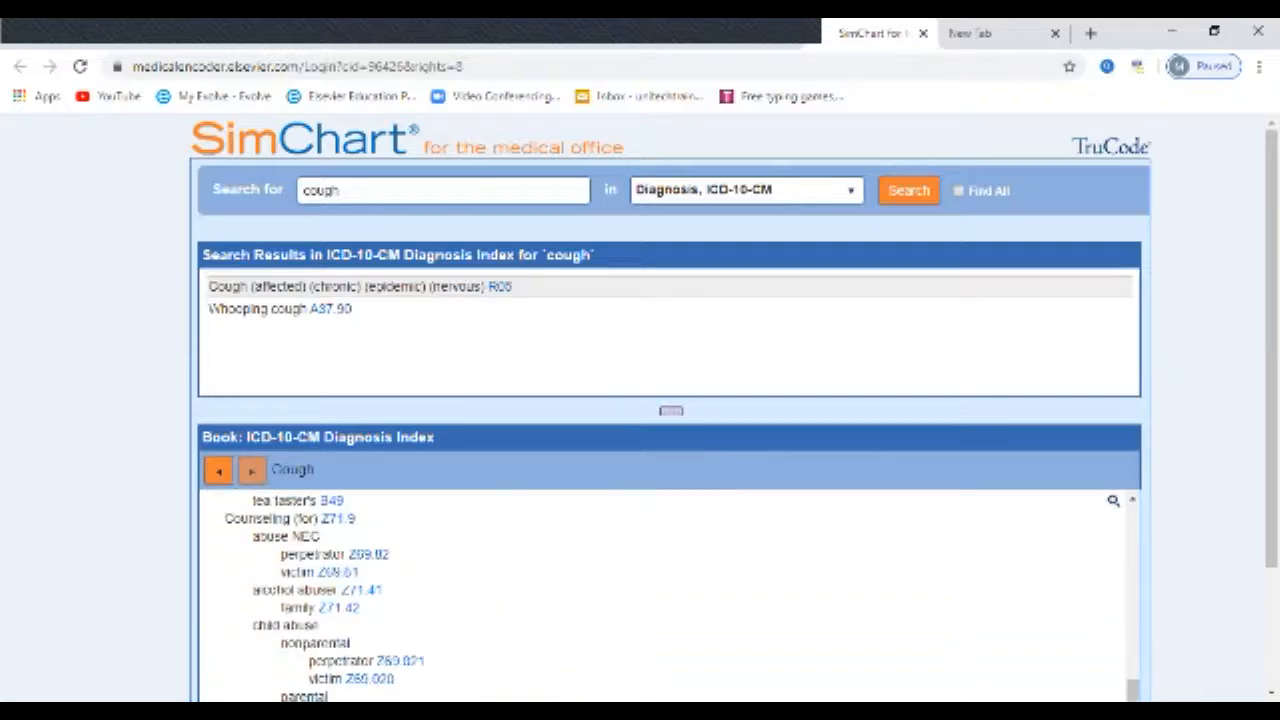
pyautogui.scroll(-5, 660, 595)
pyautogui.scroll(10, 660, 595)
pyautogui.scroll(10, 660, 595)
pyautogui.scroll(-10, 660, 595)
pyautogui.scroll(10, 660, 595)
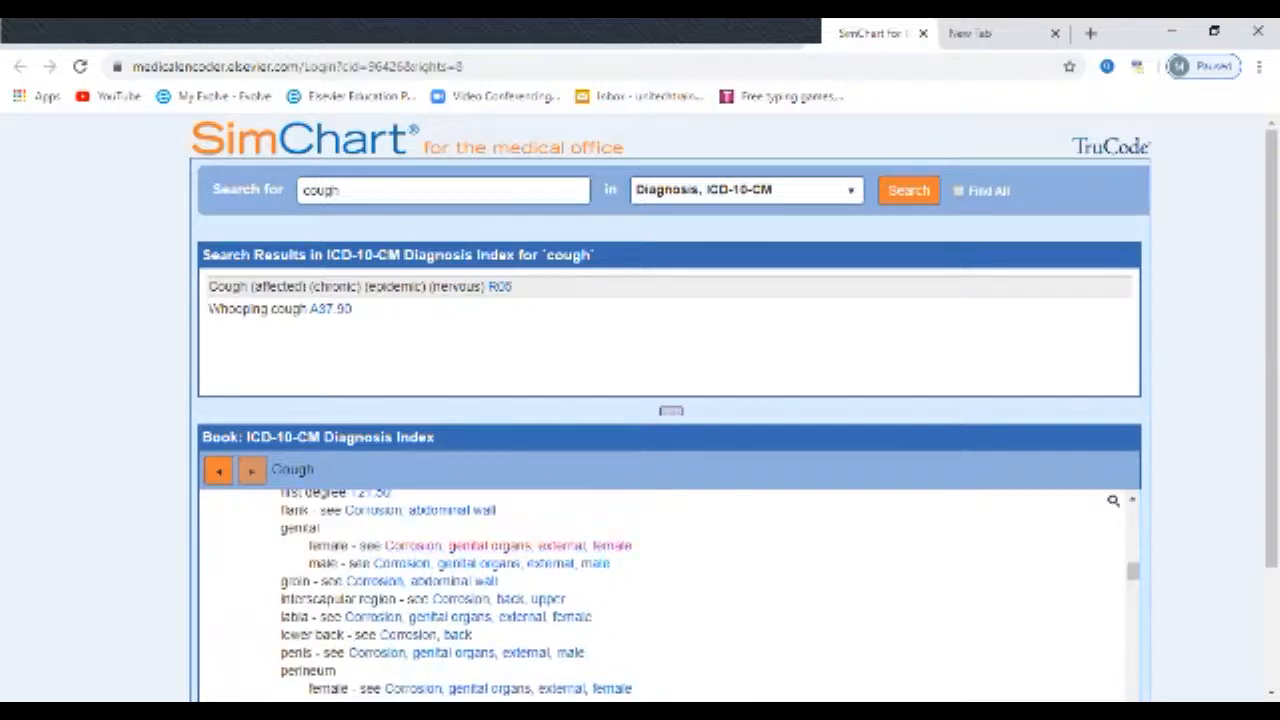
pyautogui.scroll(5, 660, 595)
pyautogui.scroll(-10, 660, 595)
pyautogui.scroll(8, 660, 595)
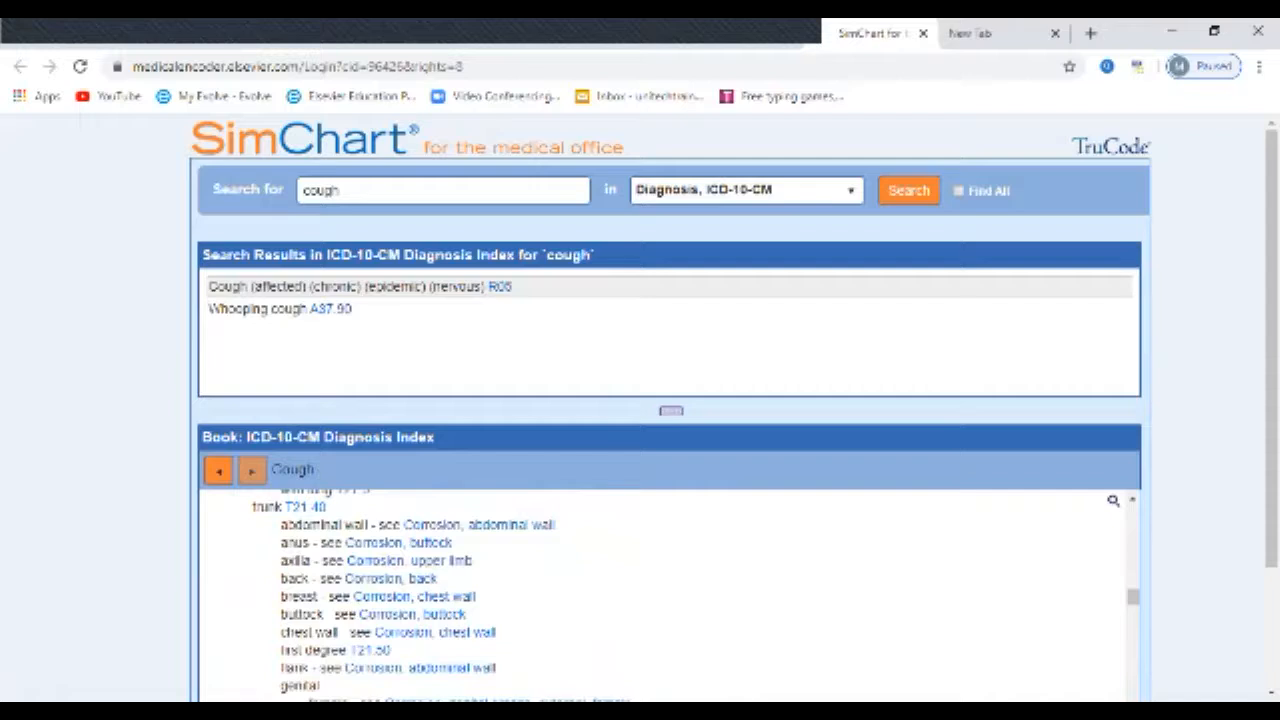
# Step: Search the ICD-10-CM diagnosis codes for "blood in stool"
pyautogui.doubleClick(337, 190)
pyautogui.press('BackSpace')
pyautogui.write('blood in stool')
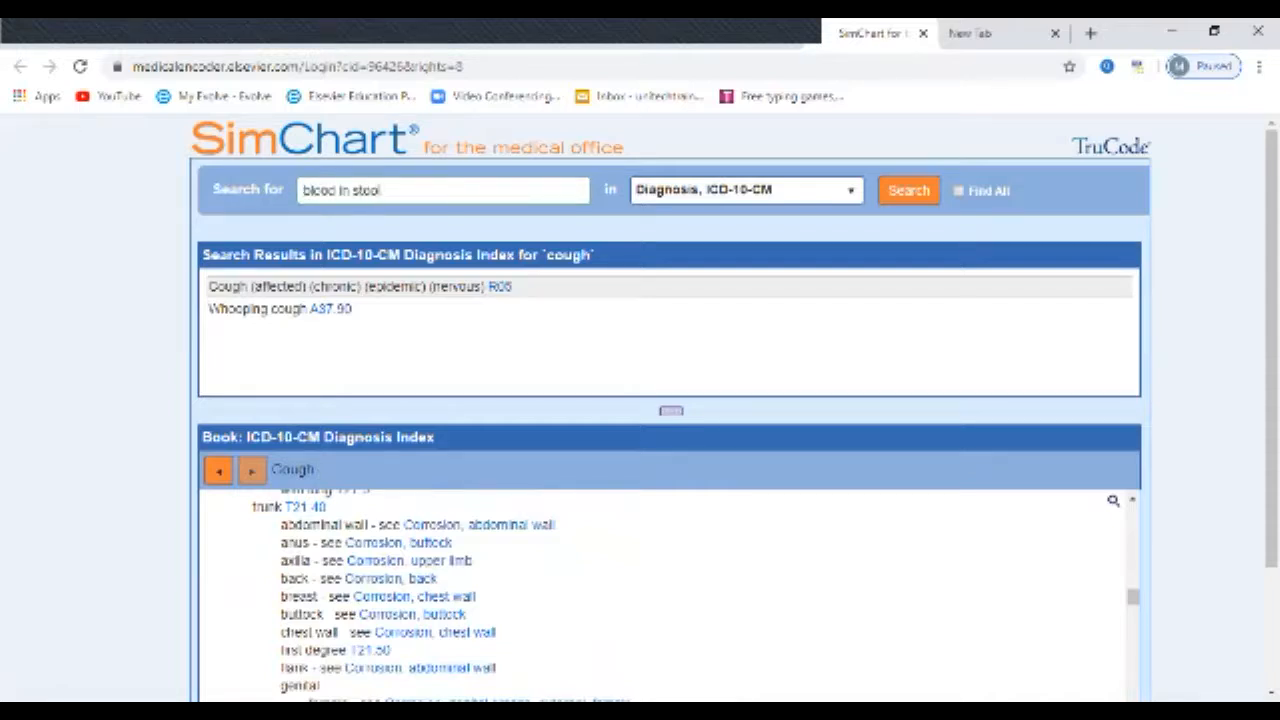
pyautogui.press('Return')
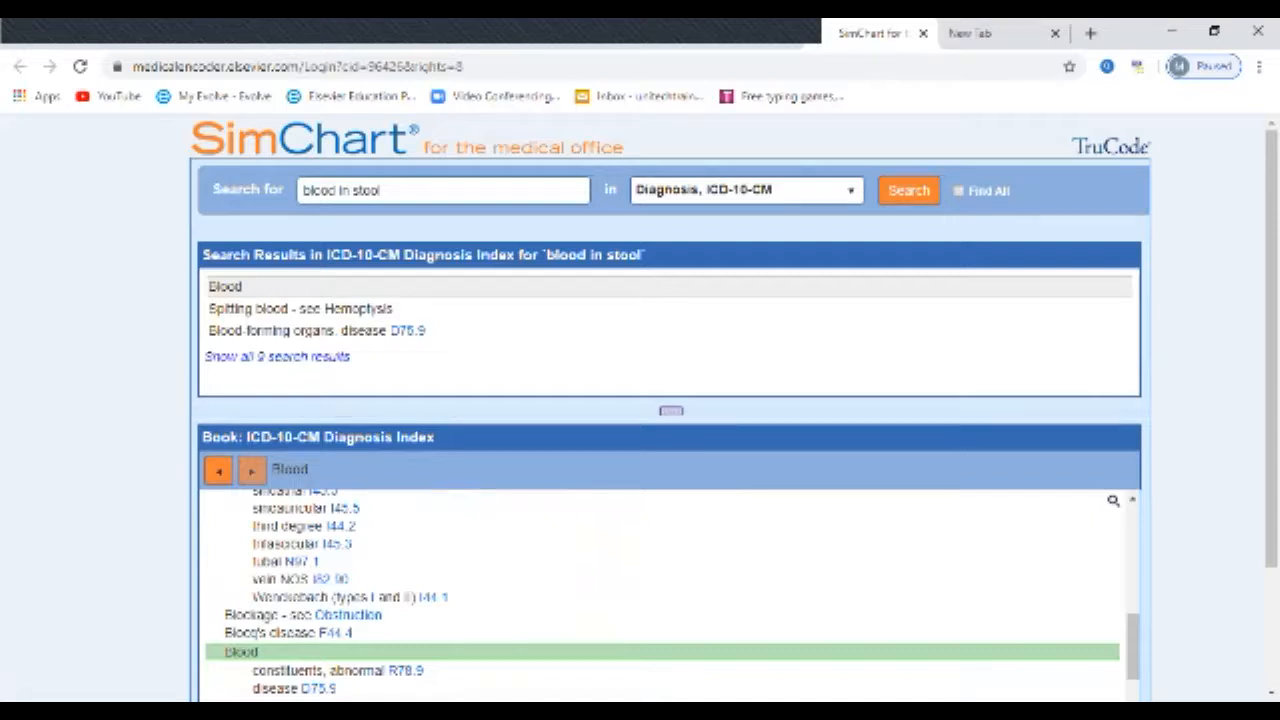
# Step: Browse the Blood entries in the ICD-10-CM Diagnosis Index and clear the search term
pyautogui.click(277, 357)
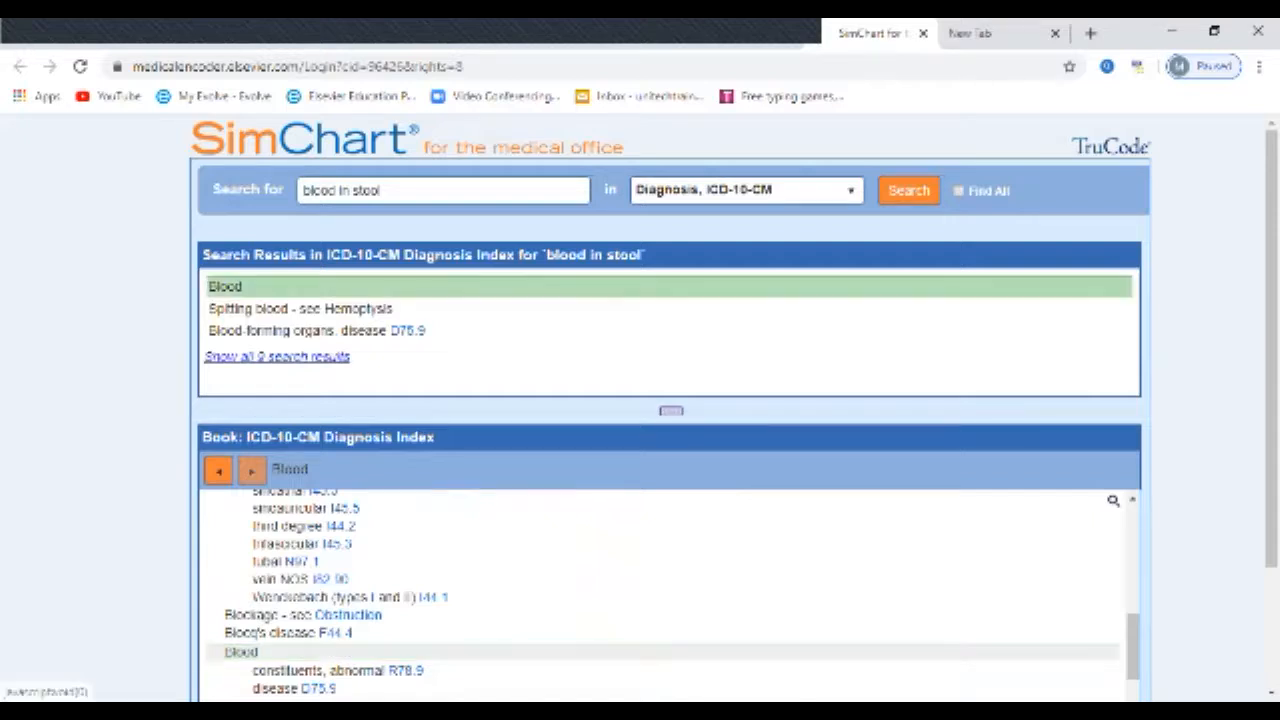
pyautogui.scroll(-5, 600, 595)
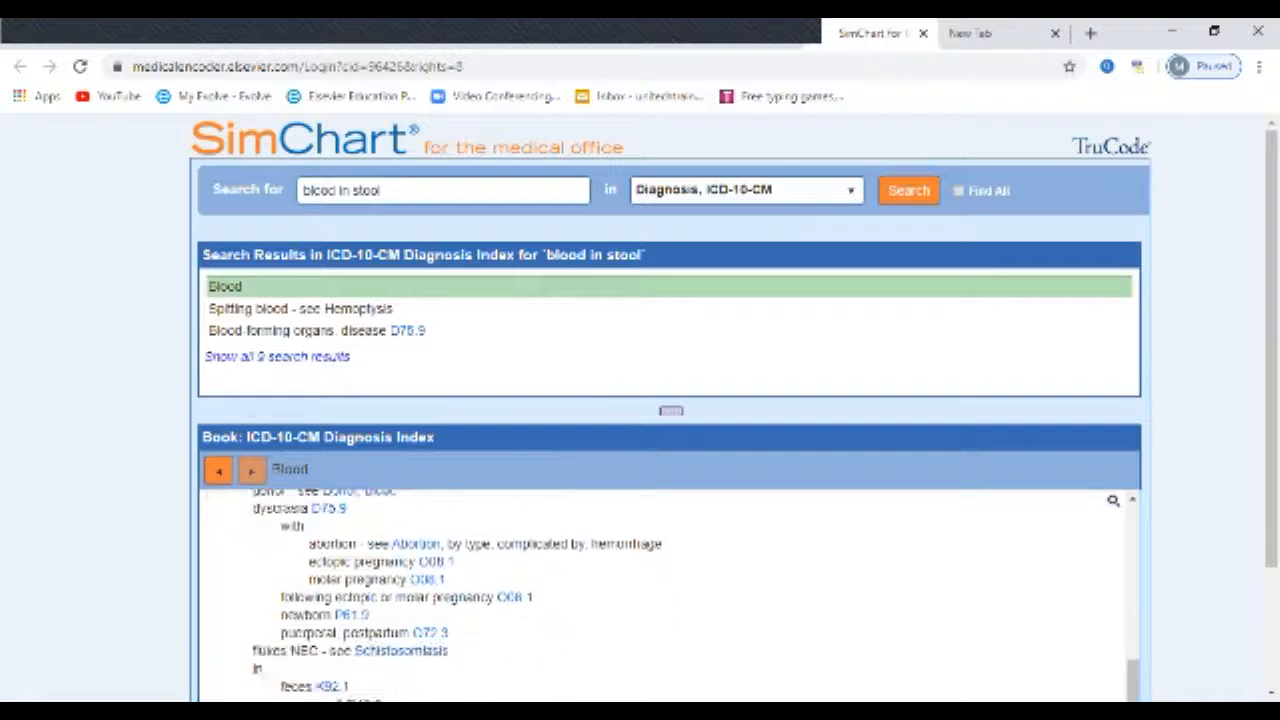
pyautogui.scroll(10, 665, 595)
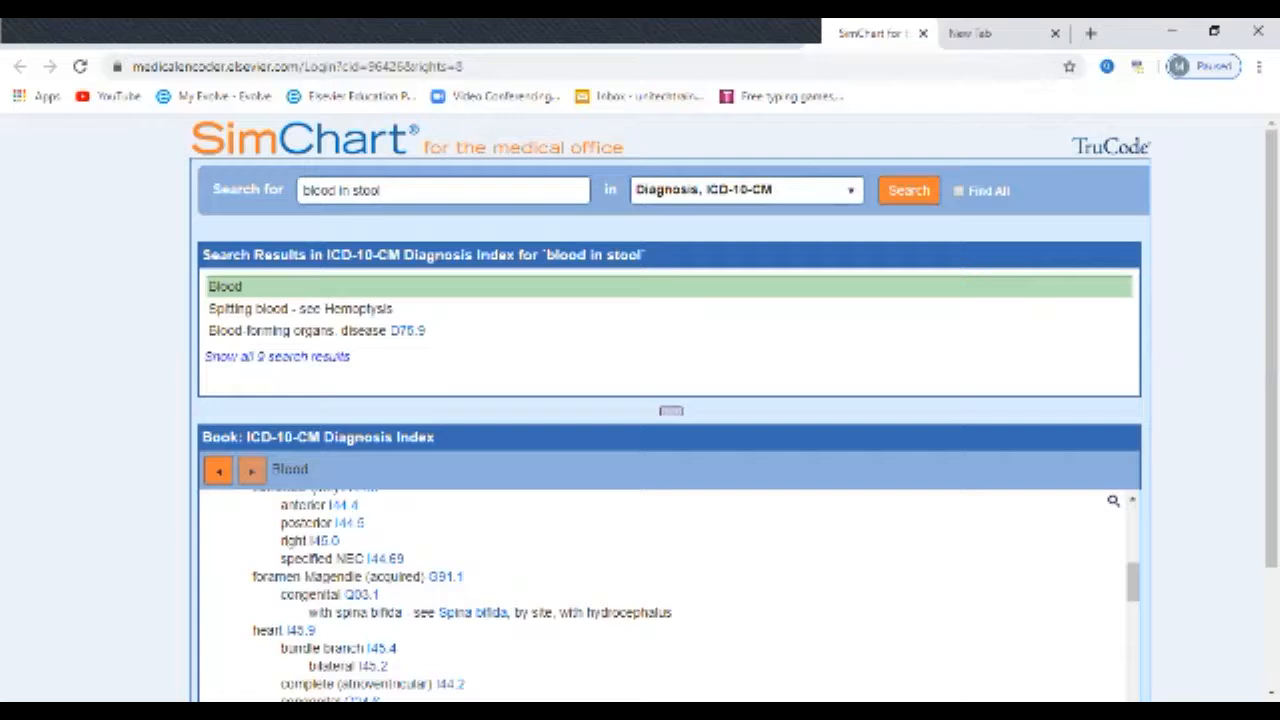
pyautogui.moveTo(384, 190); pyautogui.dragTo(302, 190)
pyautogui.press('BackSpace')
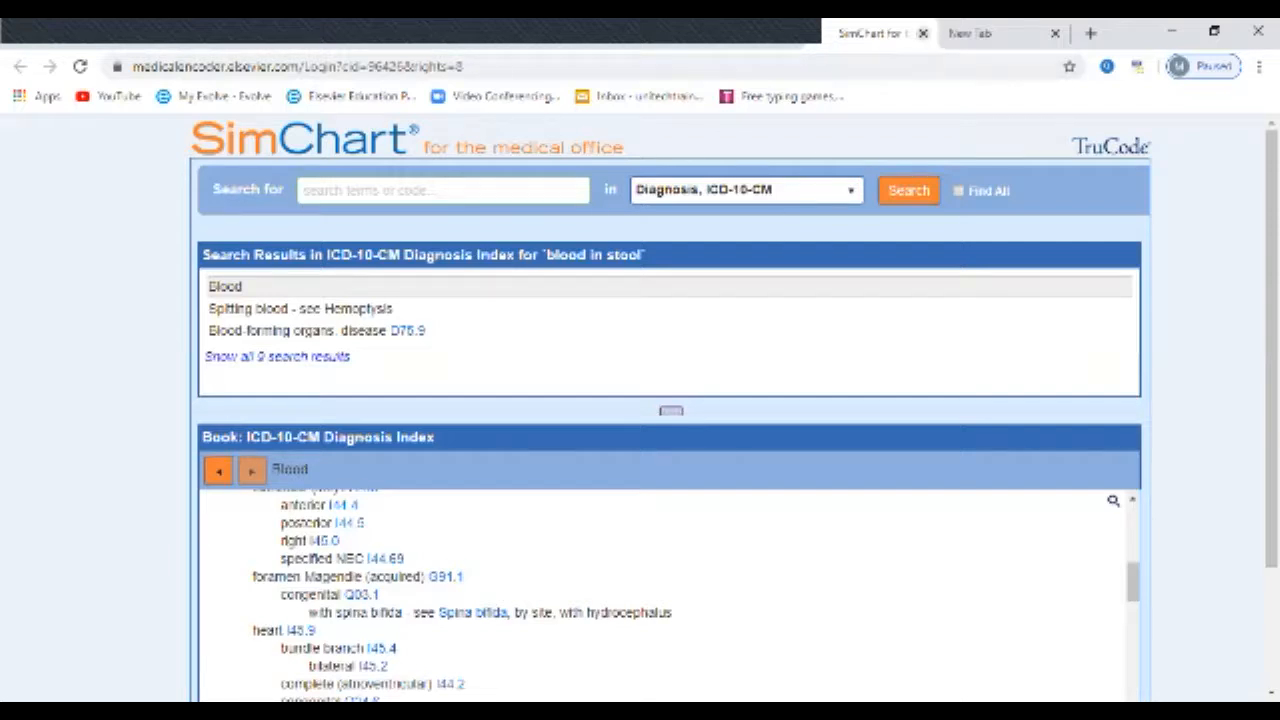
# Step: Close the TruCode encoder, start a new calendar appointment and review the Visit Type options for a patient visit
pyautogui.click(923, 33)
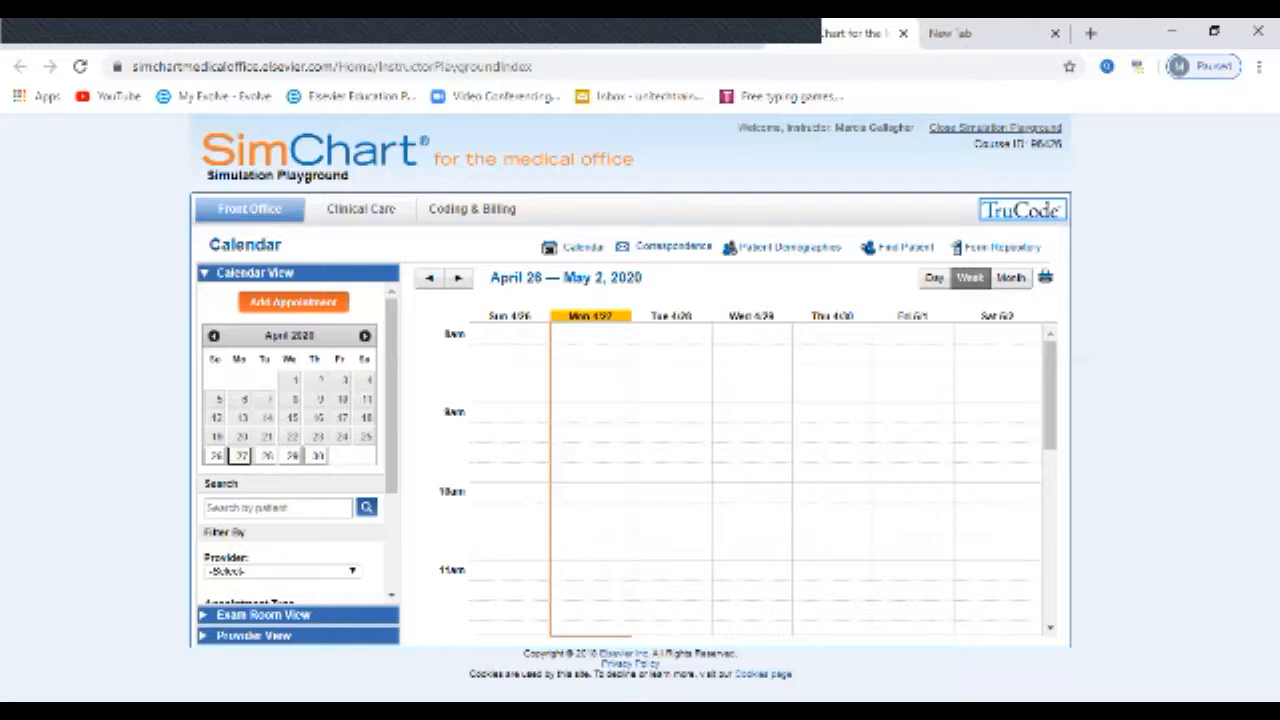
pyautogui.click(293, 302)
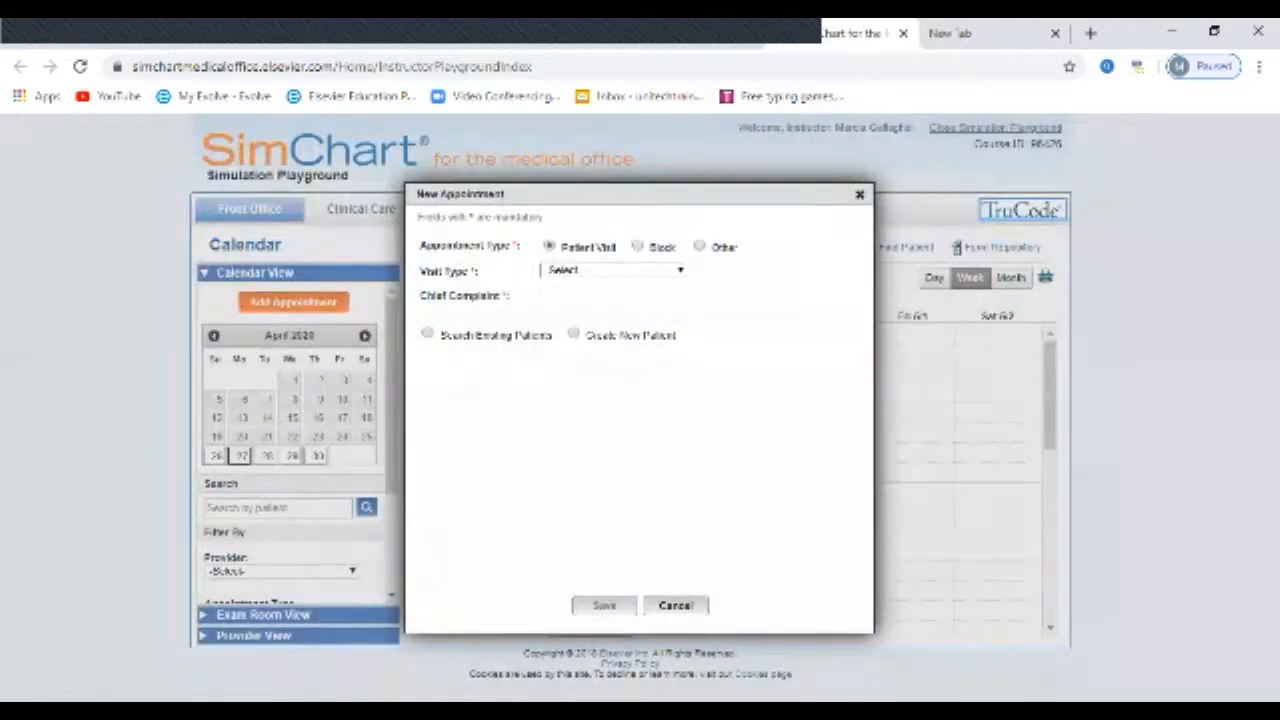
pyautogui.click(679, 270)
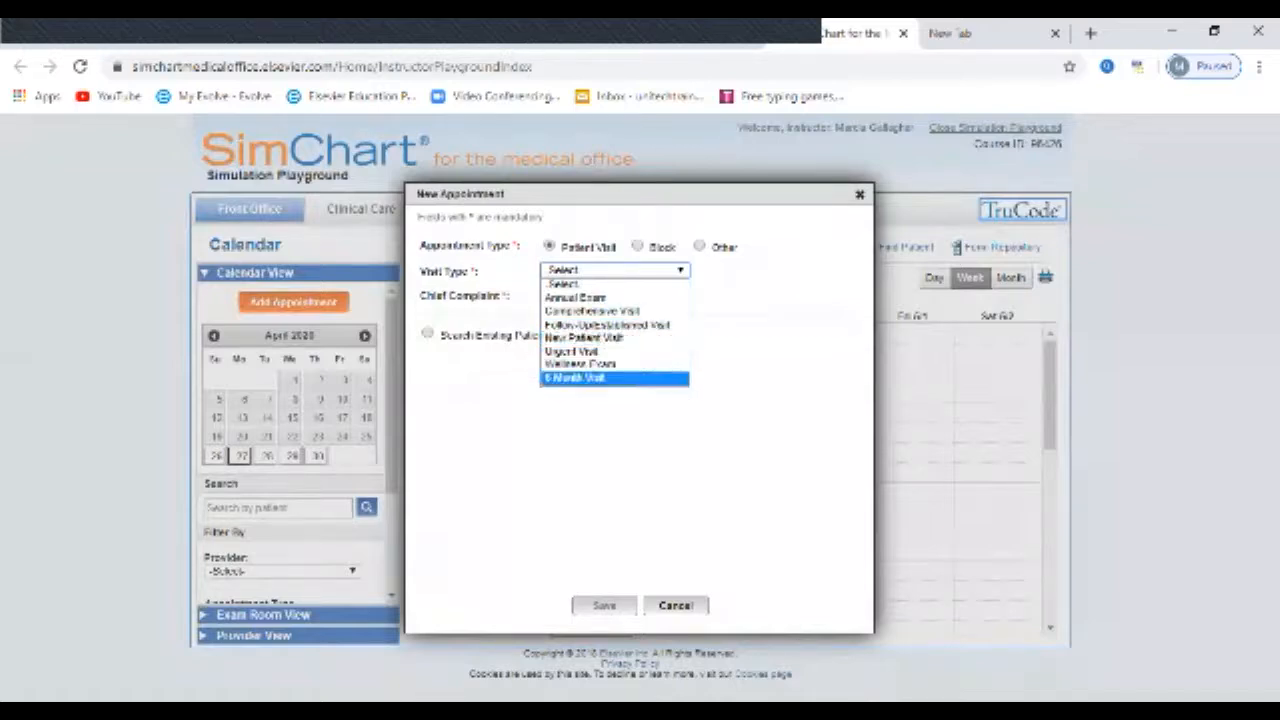
pyautogui.press('Escape')
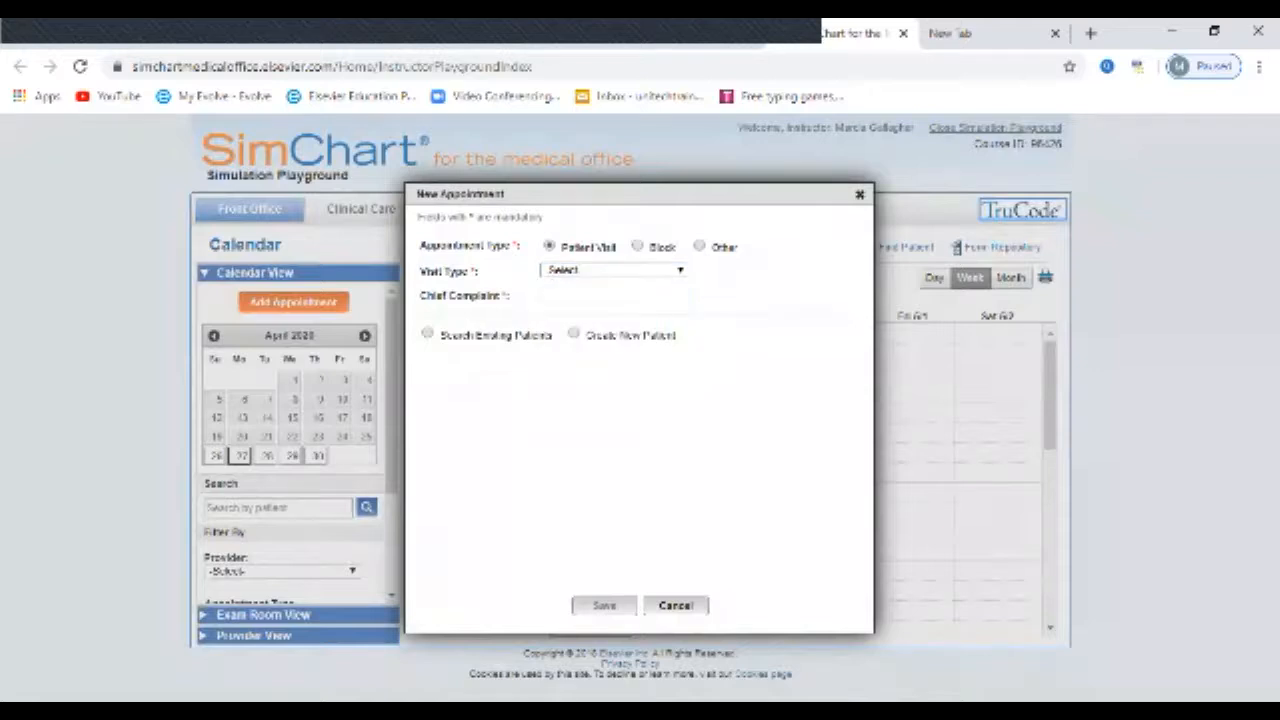
# Step: View the Block and Other appointment forms and close the new appointment without saving
pyautogui.click(637, 246)
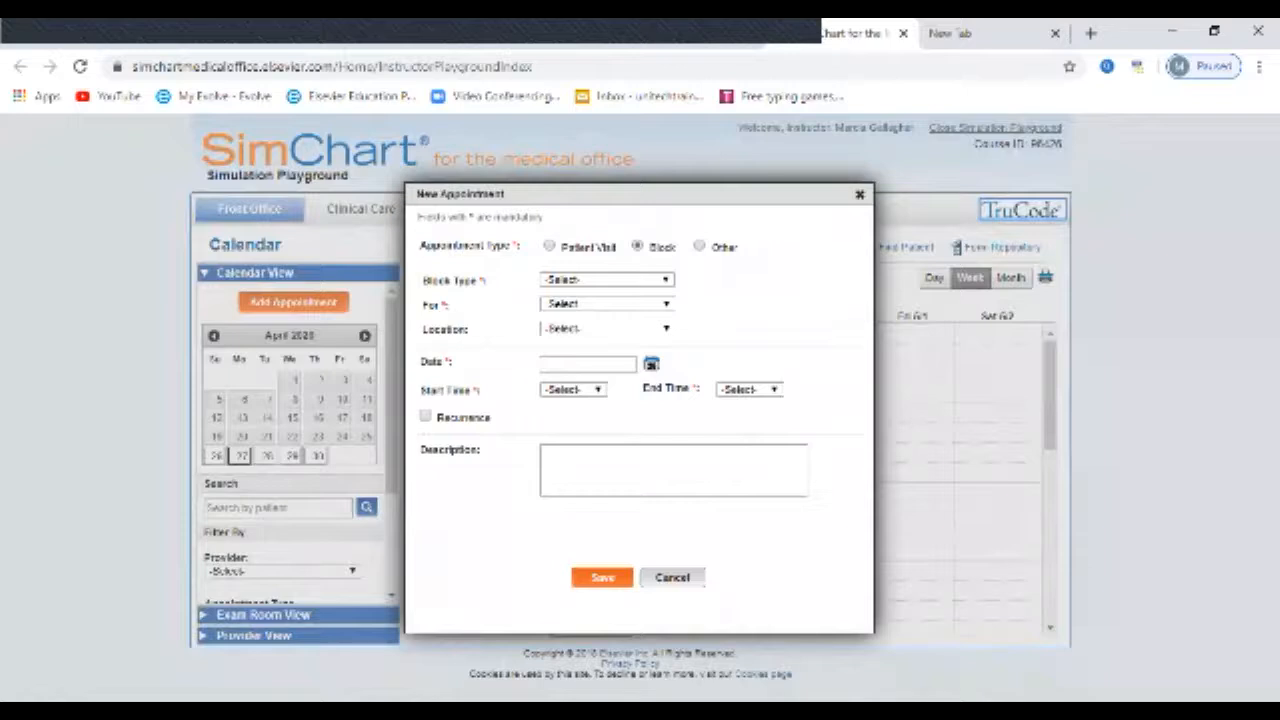
pyautogui.click(699, 246)
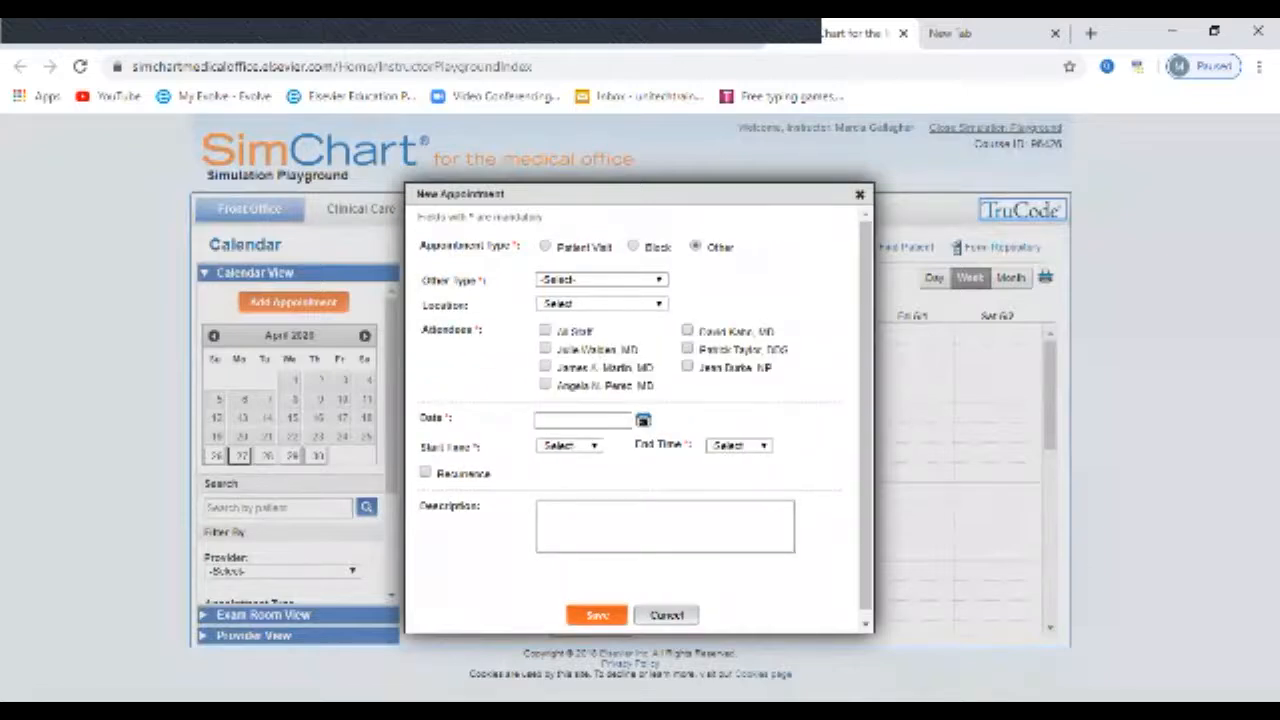
pyautogui.click(860, 195)
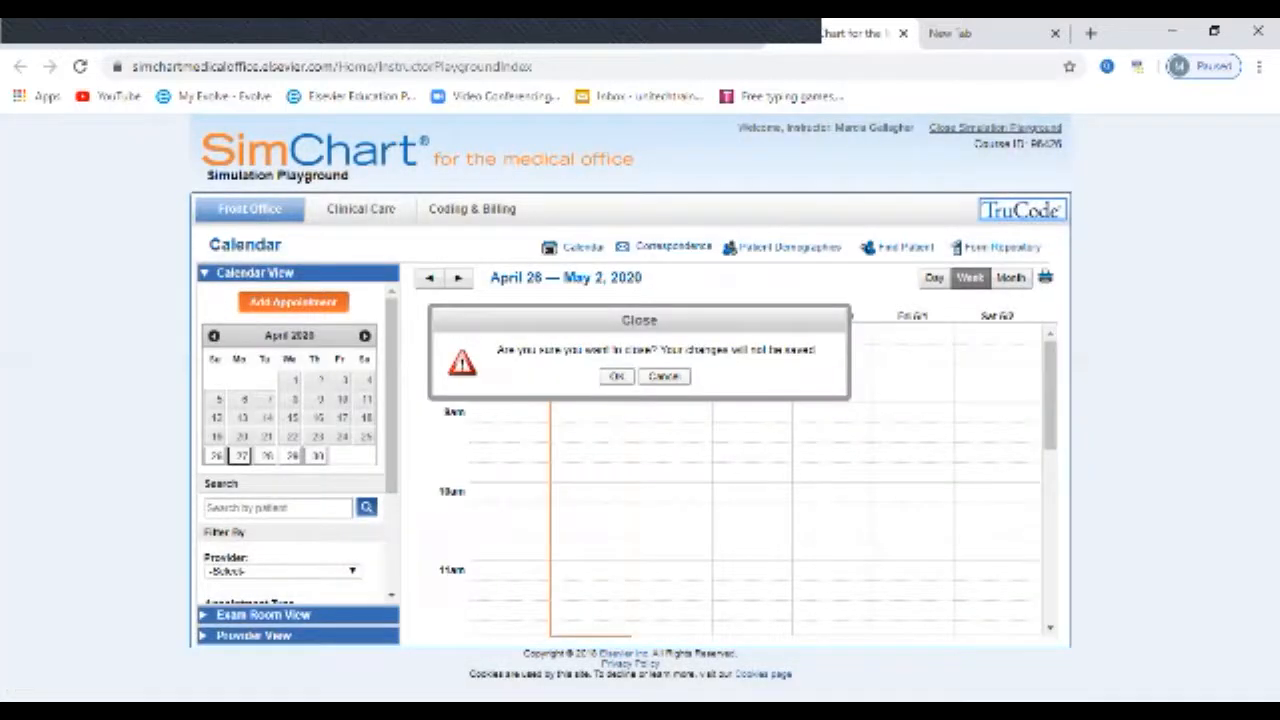
pyautogui.click(617, 376)
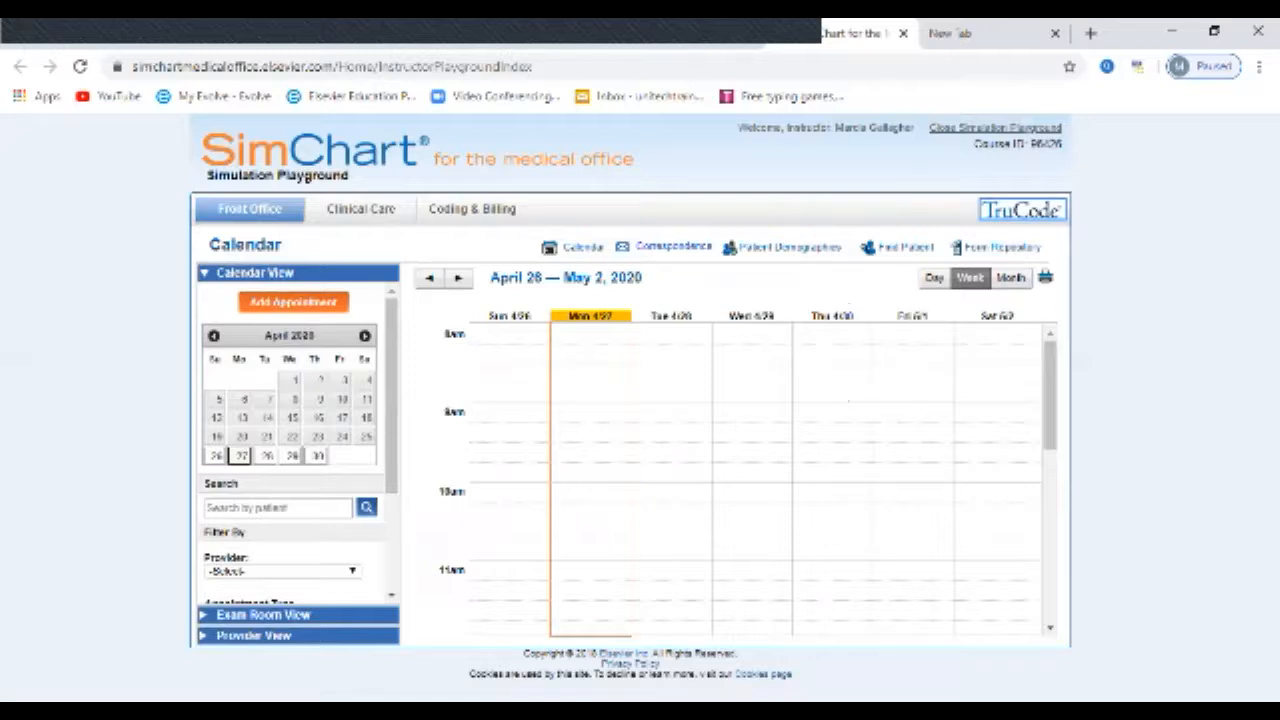
# Step: Open Correspondence and view the Blank Email, Memorandum and Missed Appointment email templates
pyautogui.click(673, 246)
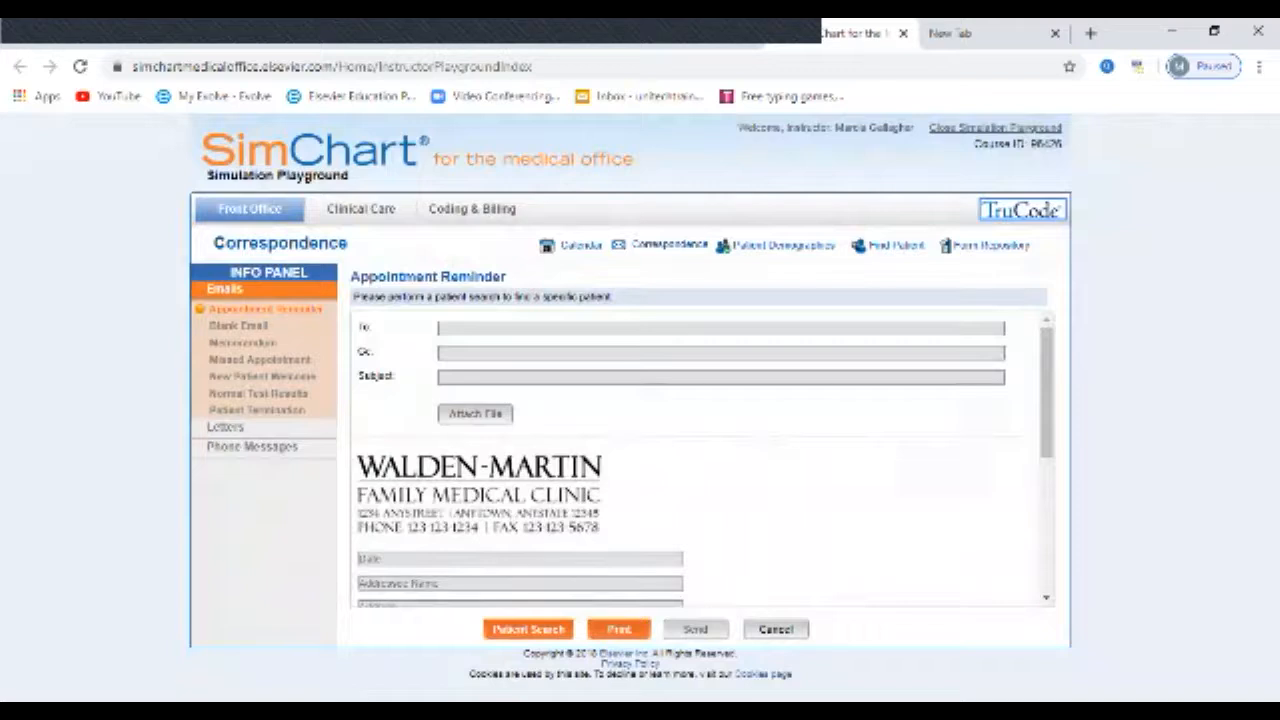
pyautogui.click(239, 327)
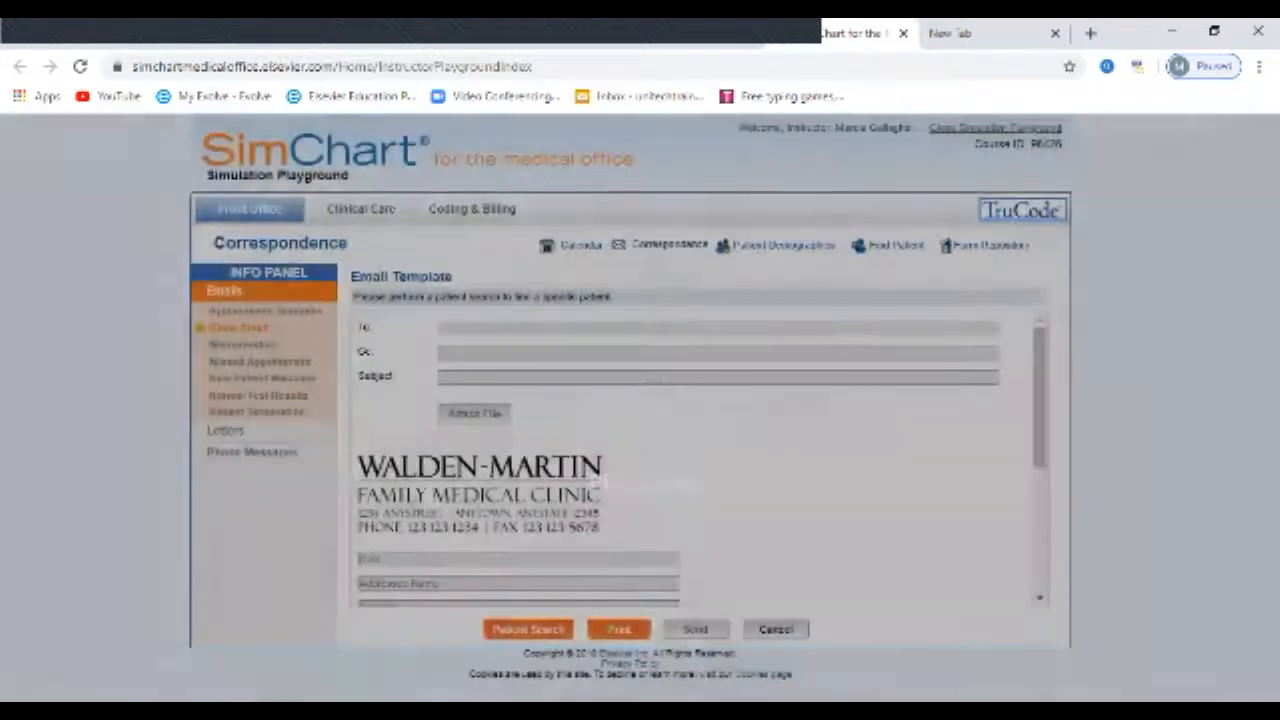
pyautogui.click(241, 345)
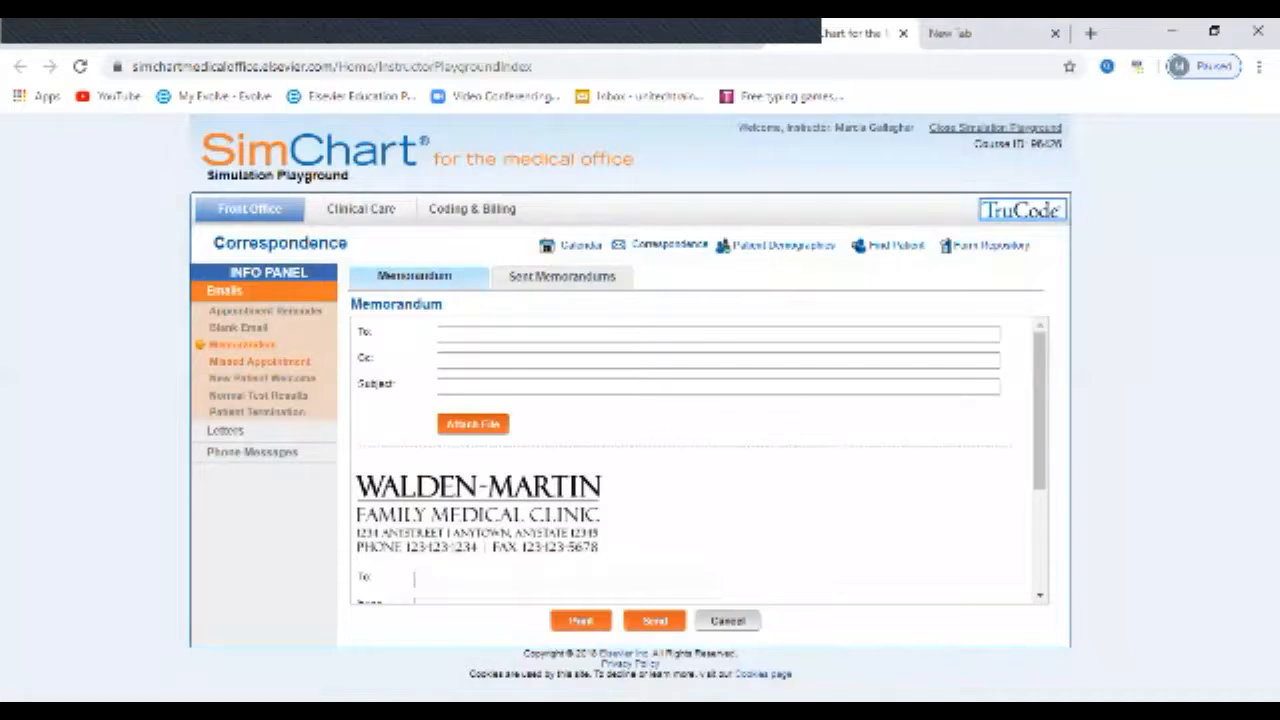
pyautogui.click(259, 361)
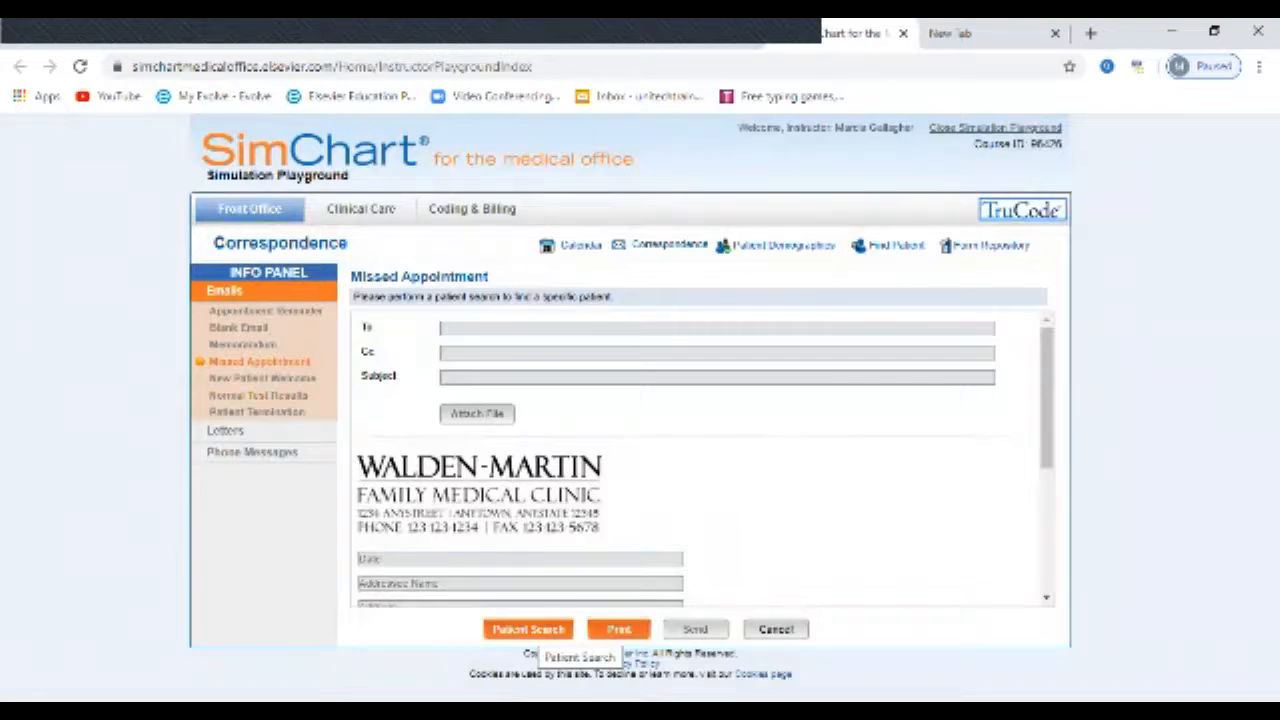
# Step: Find a patient in the patient list and load the record into the Missed Appointment email
pyautogui.click(528, 629)
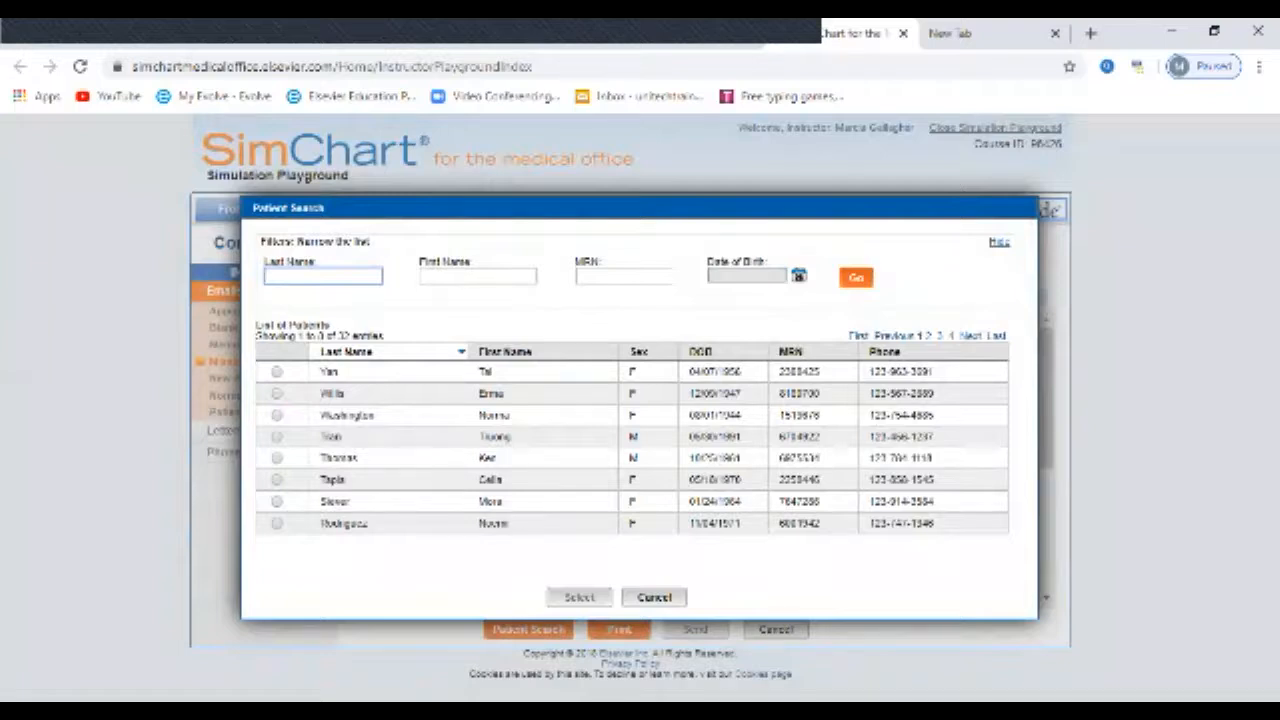
pyautogui.click(277, 480)
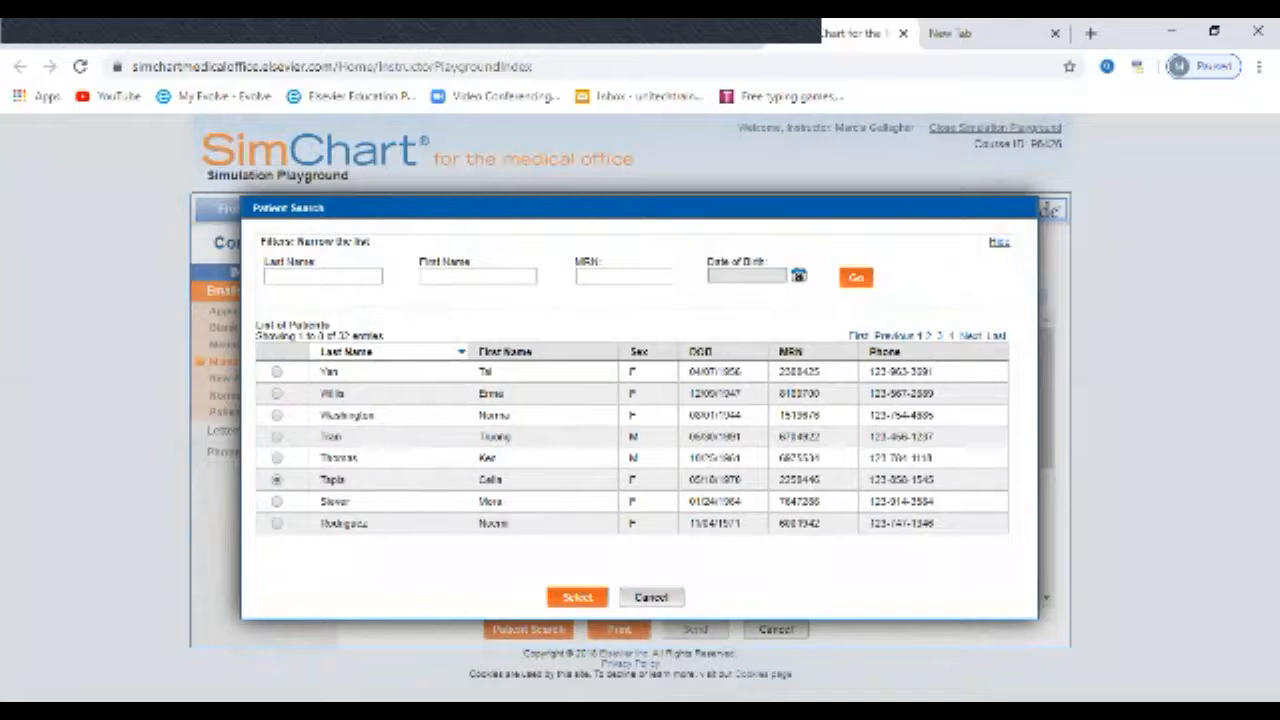
pyautogui.click(577, 597)
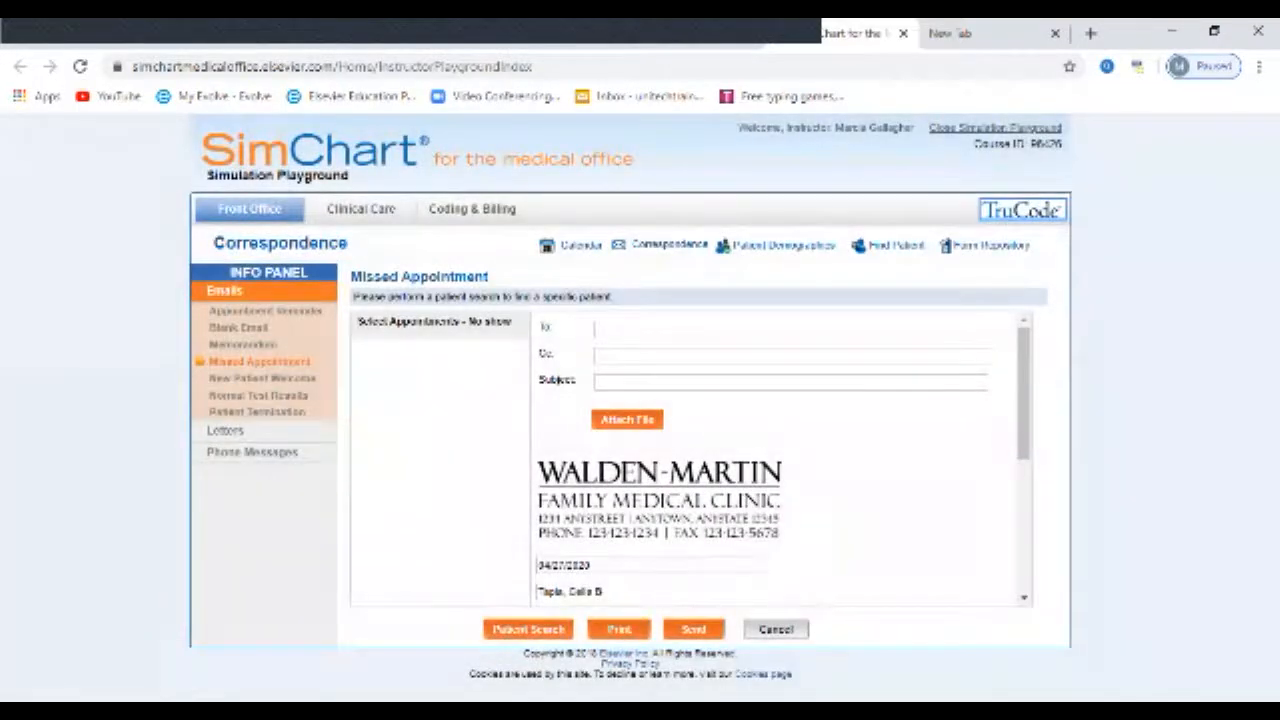
# Step: Review the full Missed Appointment letter for the selected patient and cancel it without sending
pyautogui.scroll(-3, 783, 458)
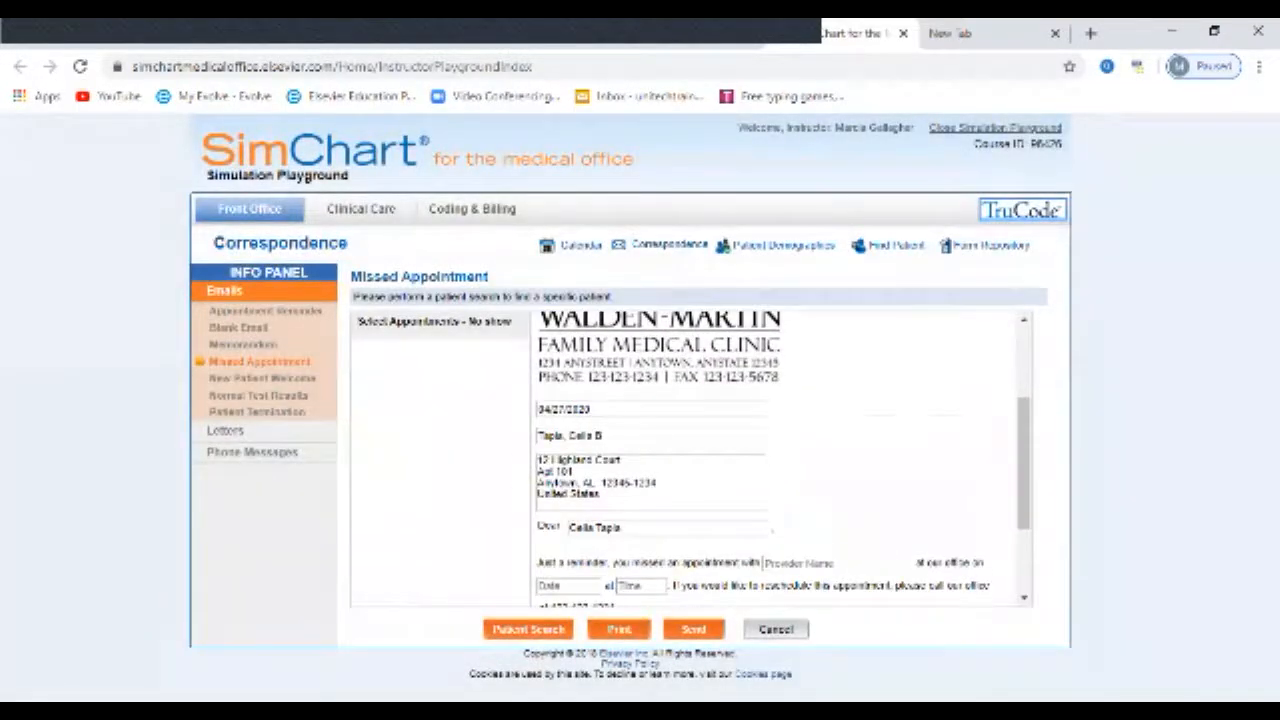
pyautogui.scroll(-3, 783, 458)
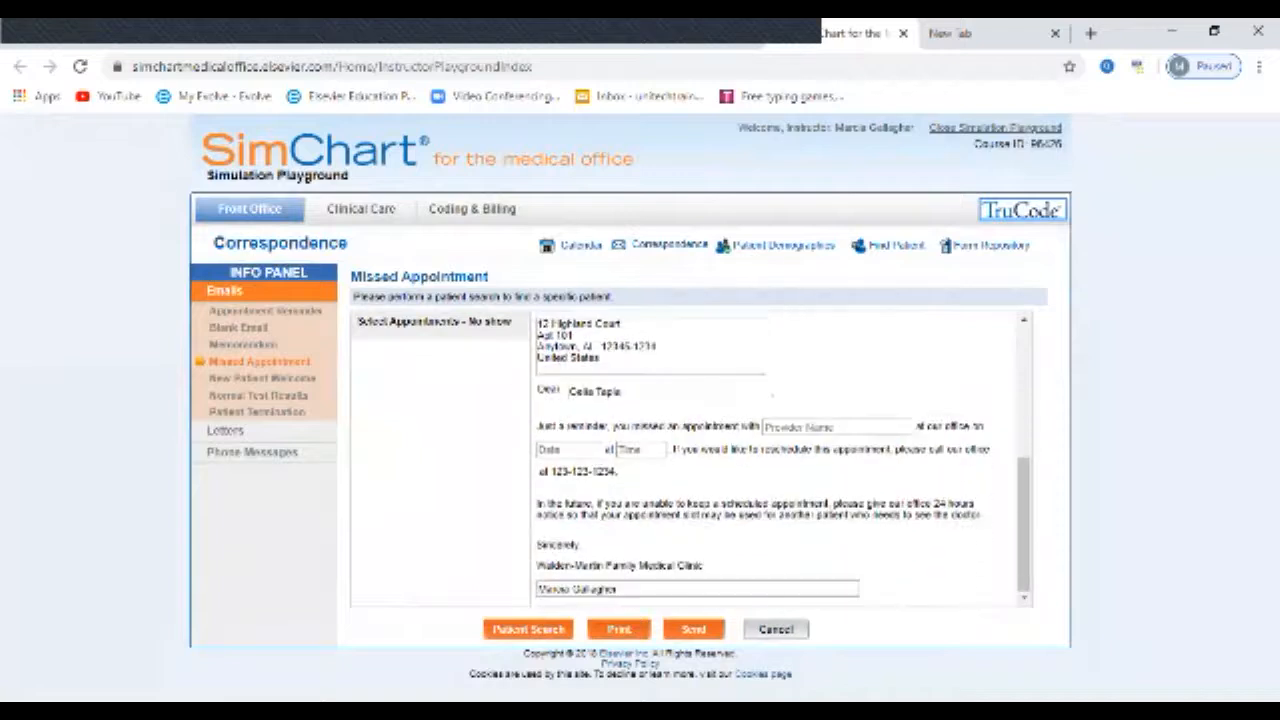
pyautogui.scroll(3, 783, 458)
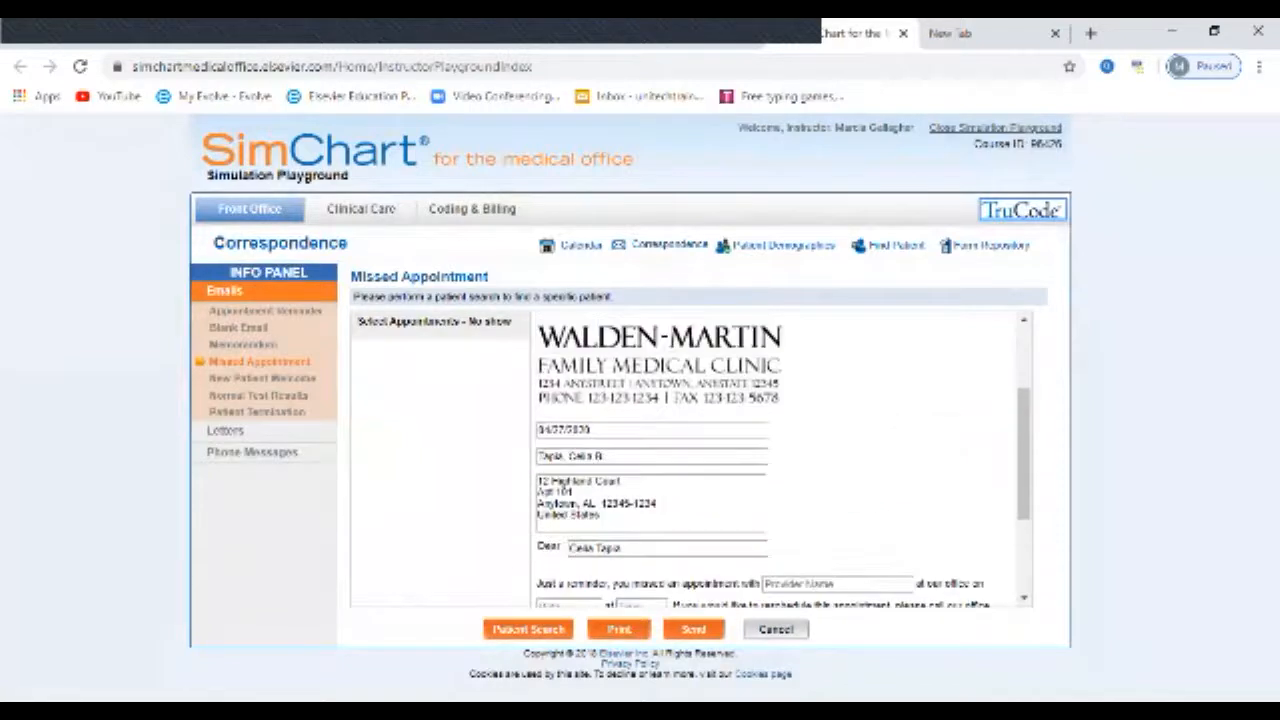
pyautogui.scroll(-3, 783, 458)
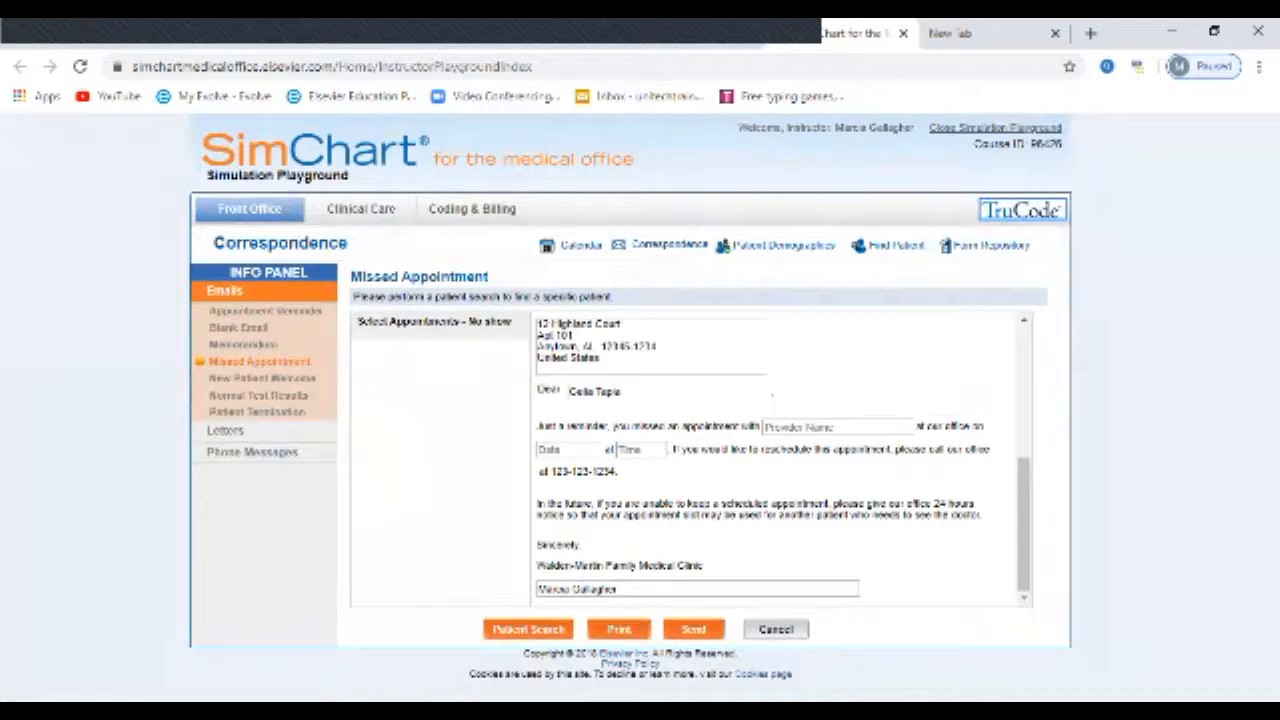
pyautogui.click(776, 629)
pyautogui.click(617, 376)
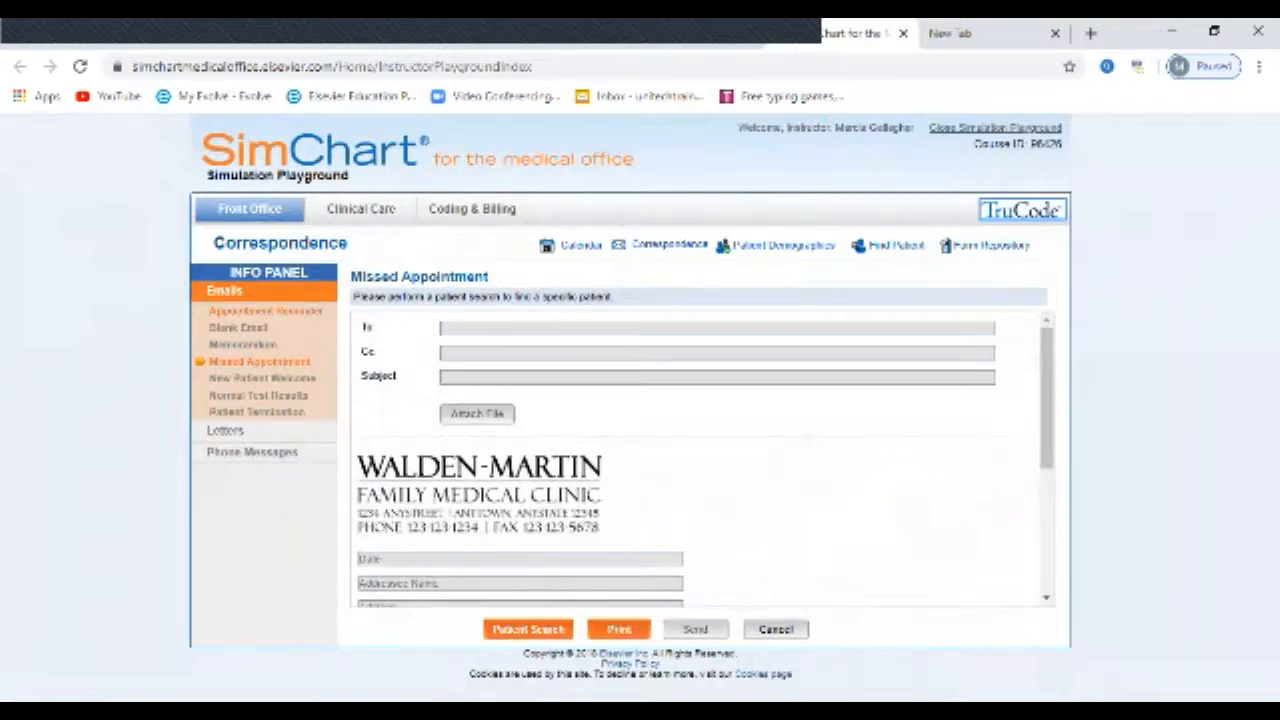
# Step: View the New Patient Welcome, Normal Test Results and Patient Termination email templates, reading the termination letter's full text
pyautogui.click(262, 378)
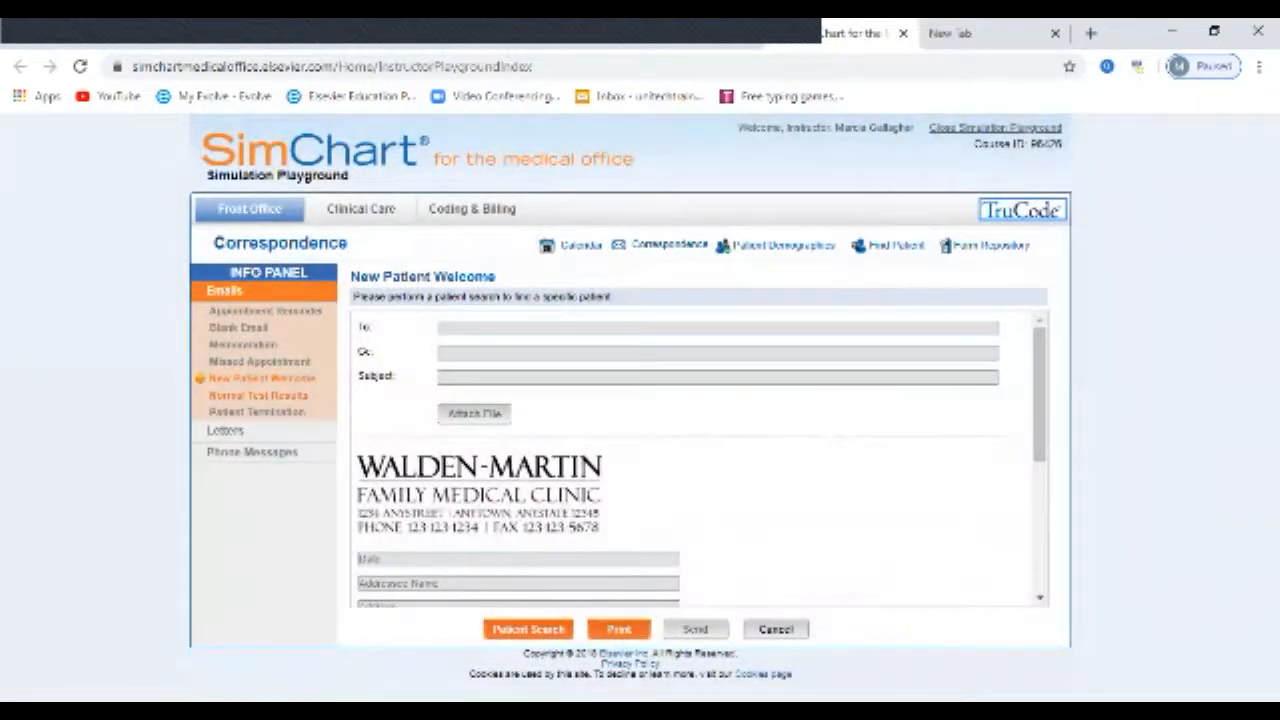
pyautogui.click(258, 396)
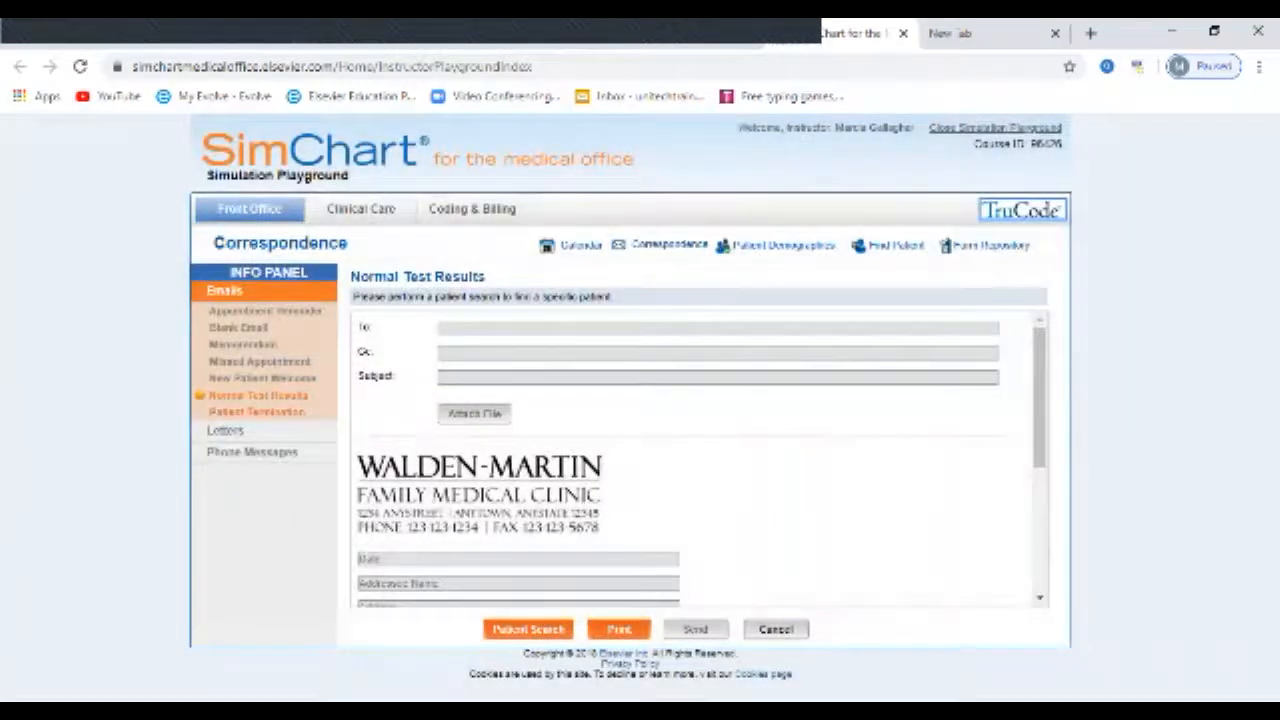
pyautogui.click(257, 412)
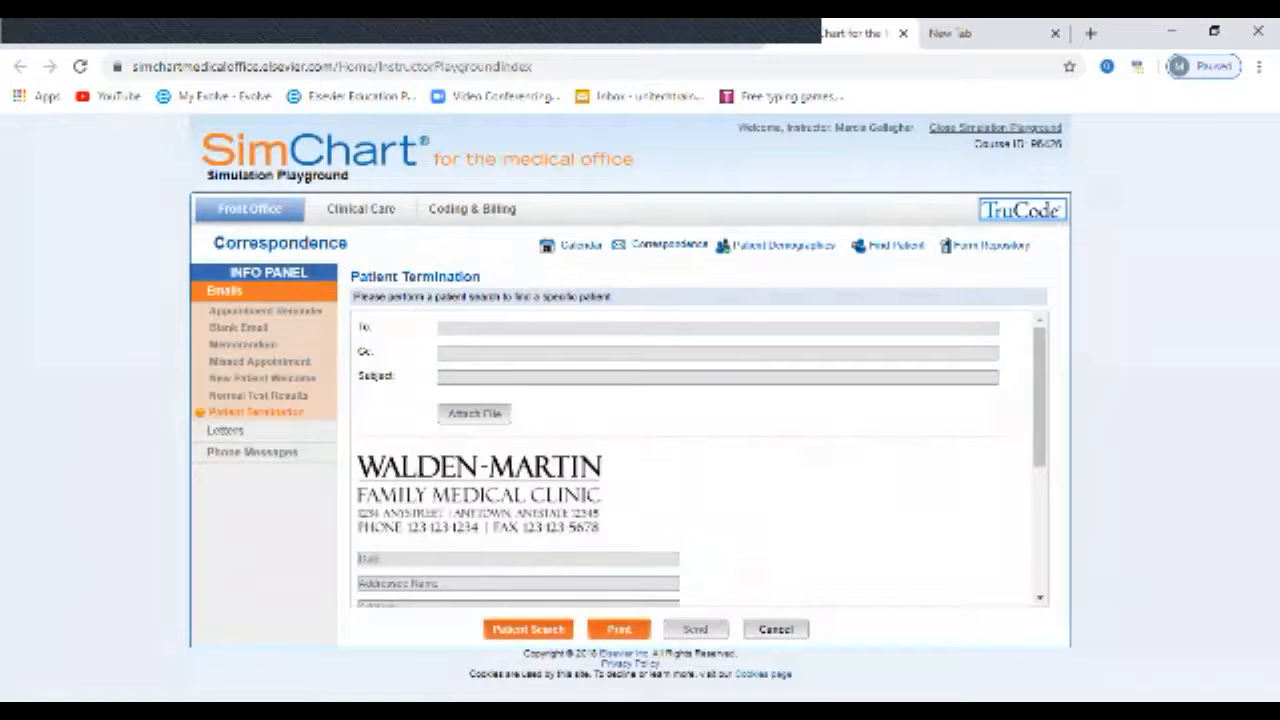
pyautogui.scroll(-3, 695, 460)
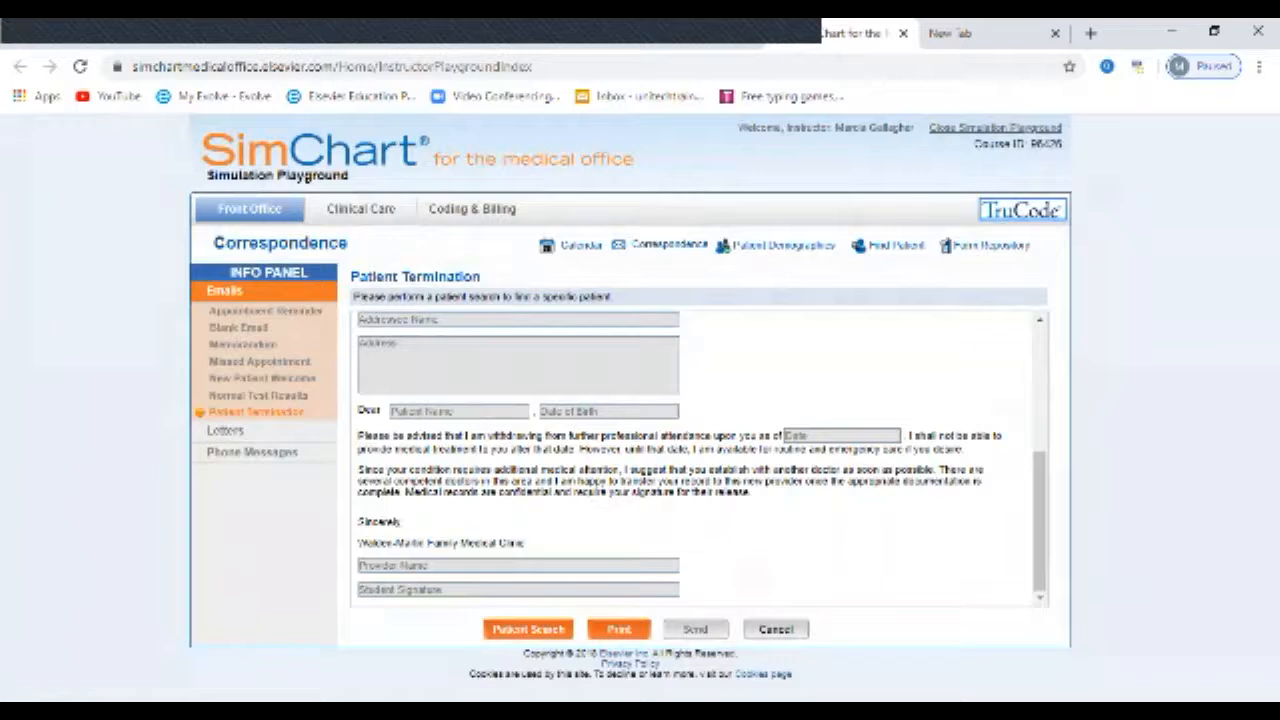
# Step: List the available letter templates and open the blank Phone Message form in Correspondence
pyautogui.click(225, 431)
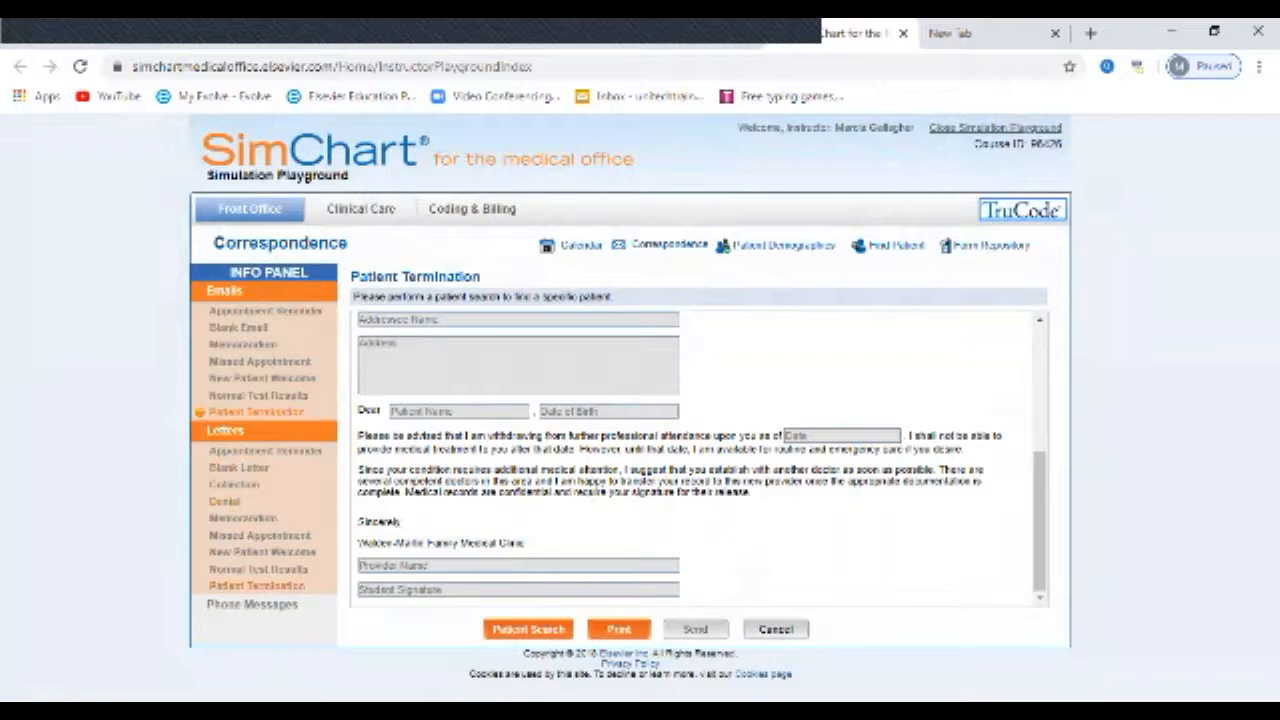
pyautogui.click(252, 604)
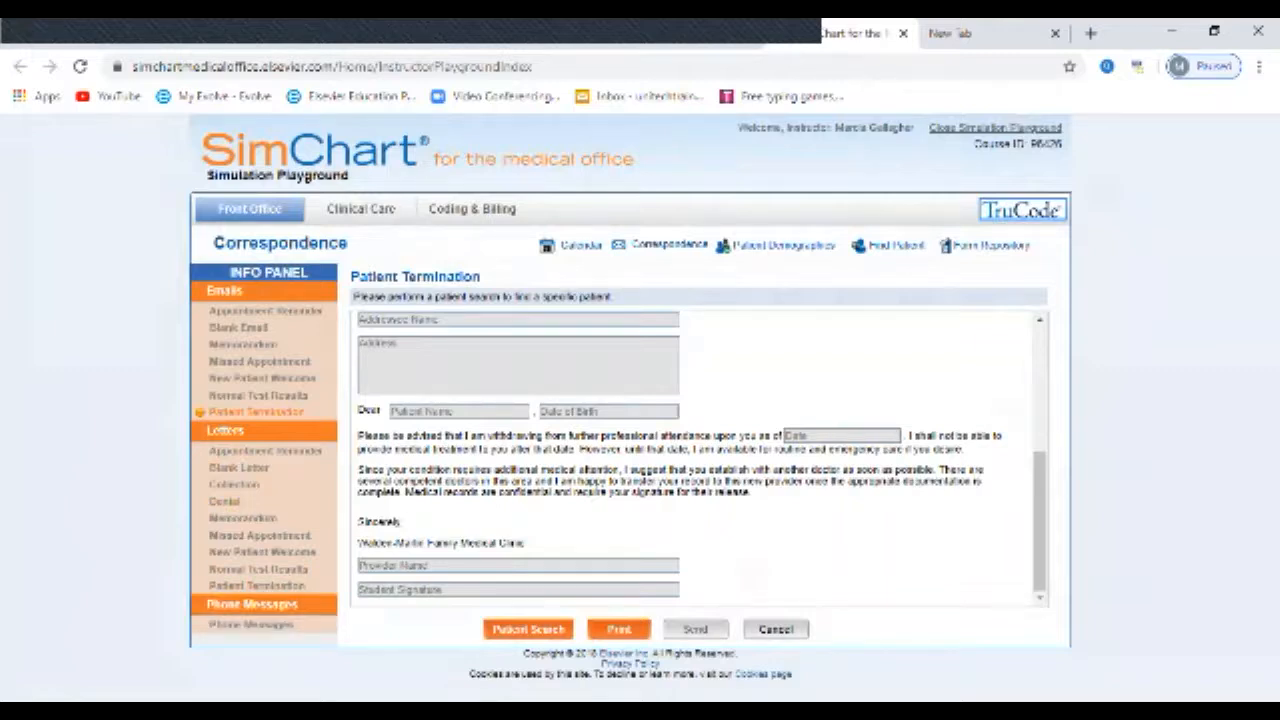
pyautogui.click(251, 624)
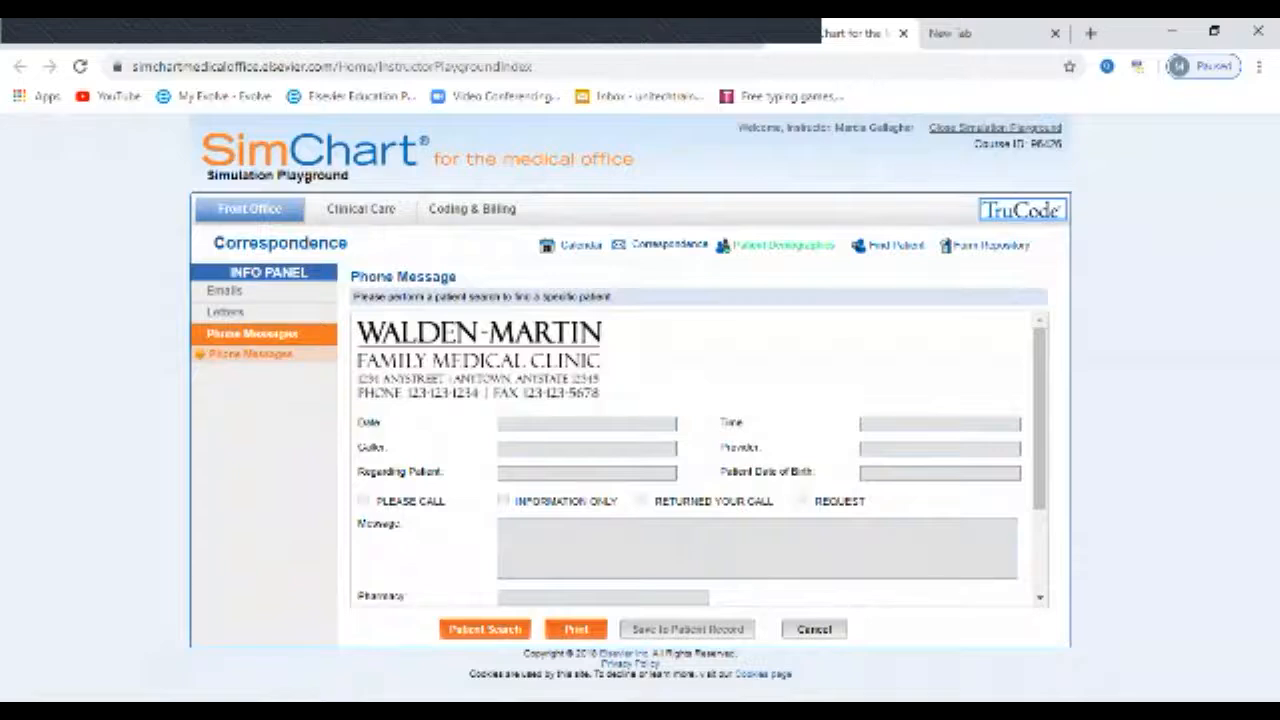
# Step: Search Patient Demographics by the patient's last name and open the matching patient record
pyautogui.click(783, 245)
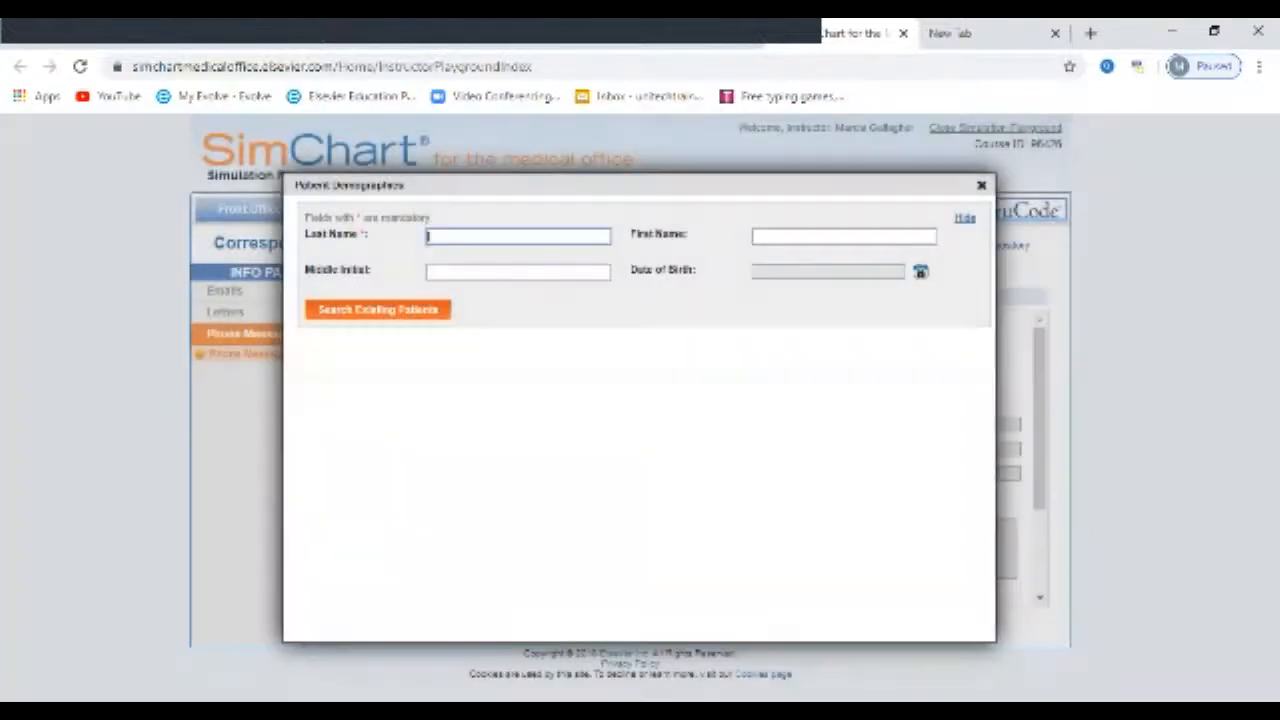
pyautogui.write('Nessel')
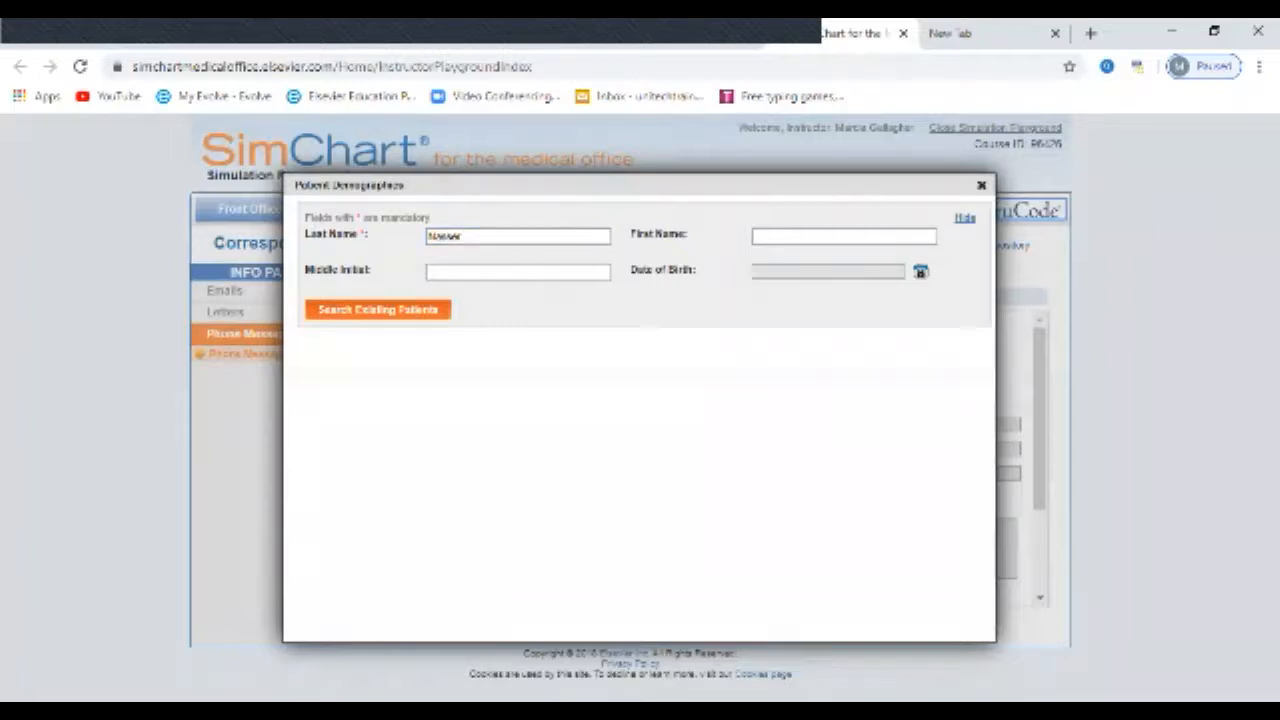
pyautogui.press('Return')
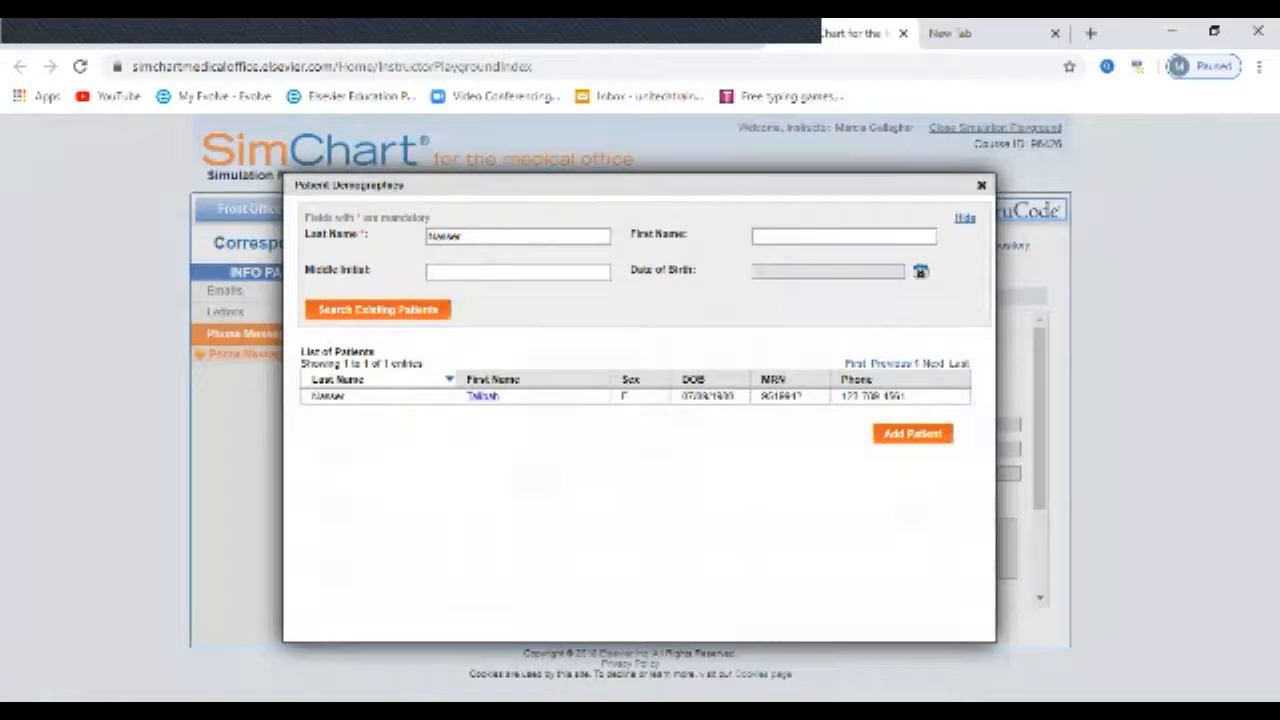
pyautogui.click(483, 397)
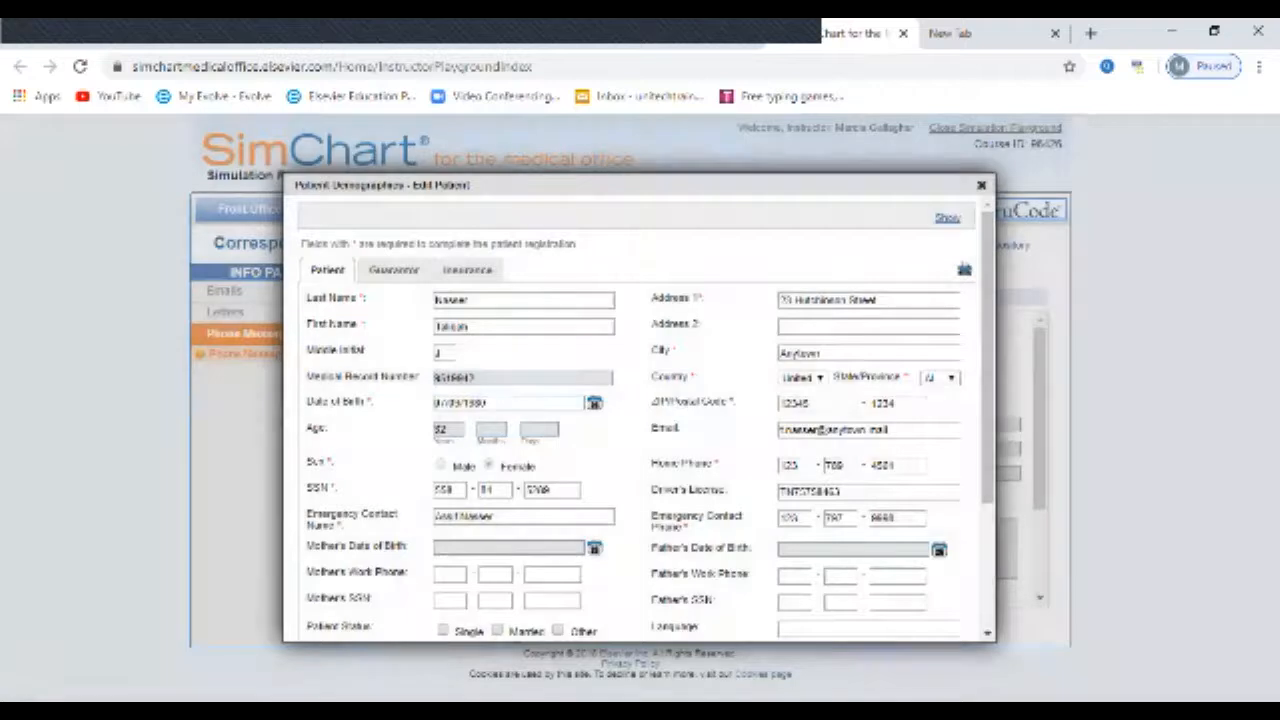
# Step: Examine the required and optional fields in the patient's demographic record, including the patient status and uploaded image
pyautogui.scroll(-2, 640, 420)
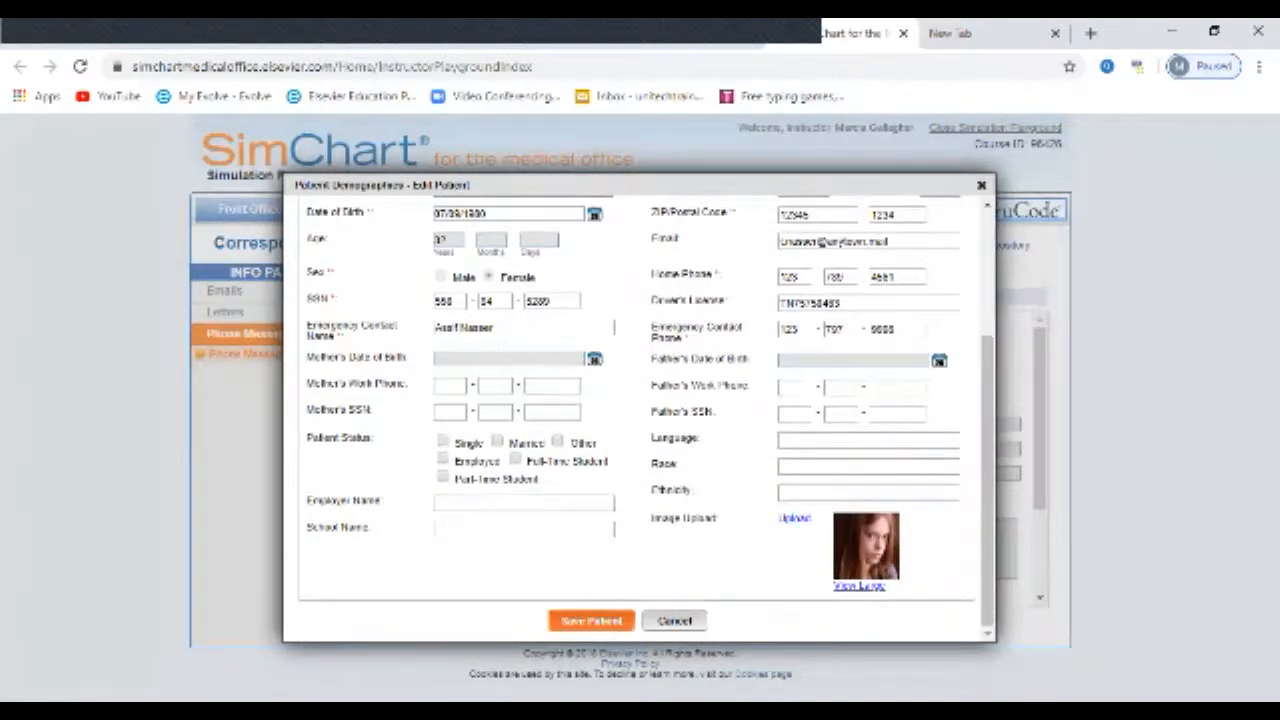
pyautogui.scroll(3, 640, 420)
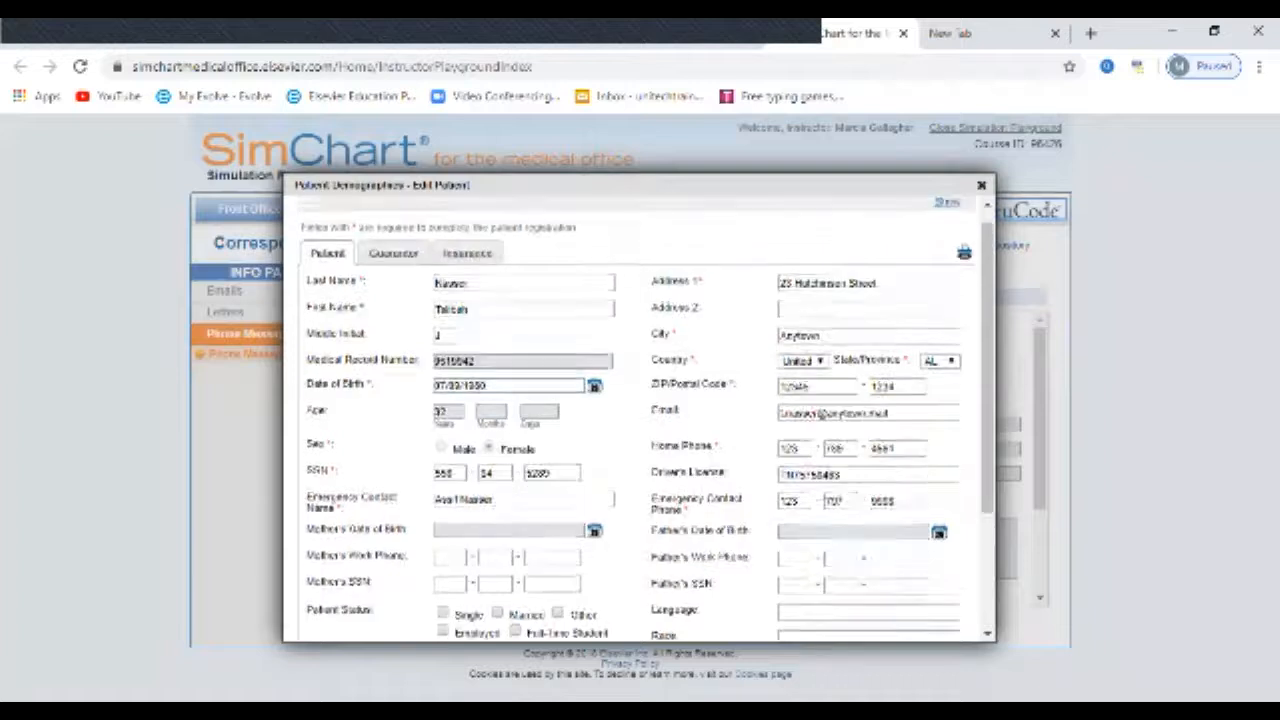
pyautogui.scroll(-3, 640, 420)
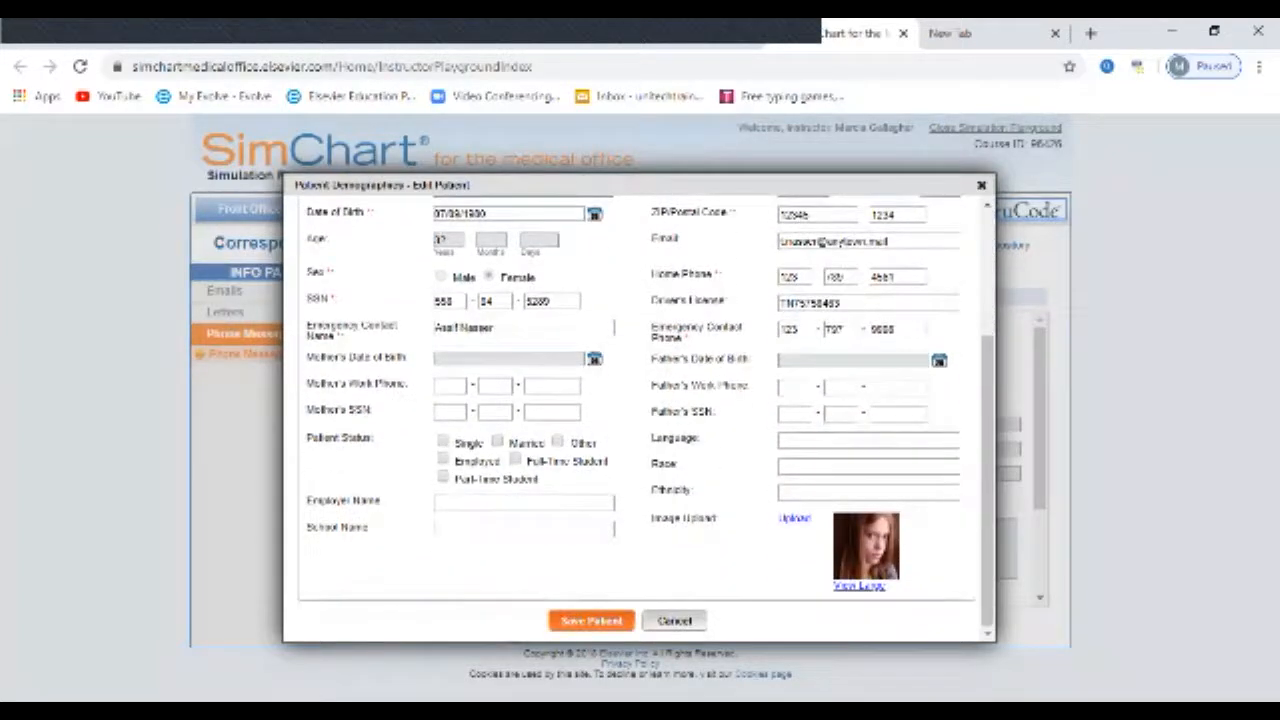
pyautogui.scroll(5, 640, 420)
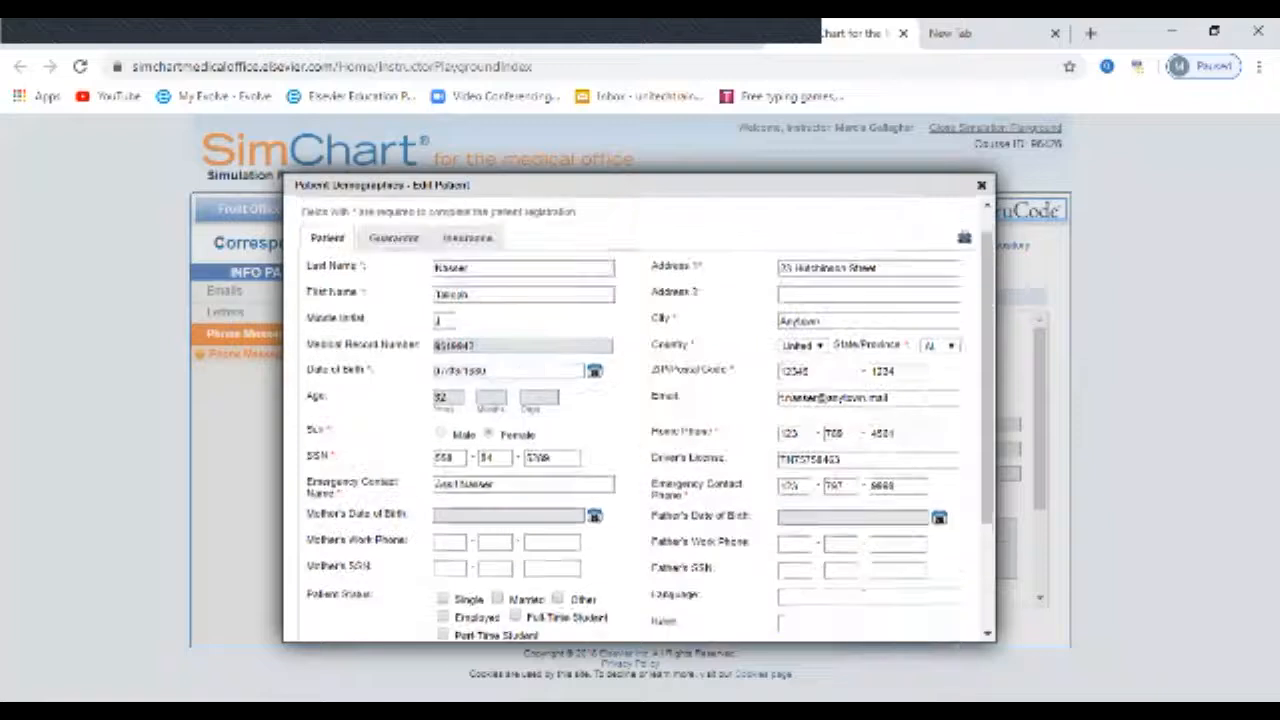
# Step: Save the patient's demographic record and close the Edit Patient window
pyautogui.scroll(-3, 640, 420)
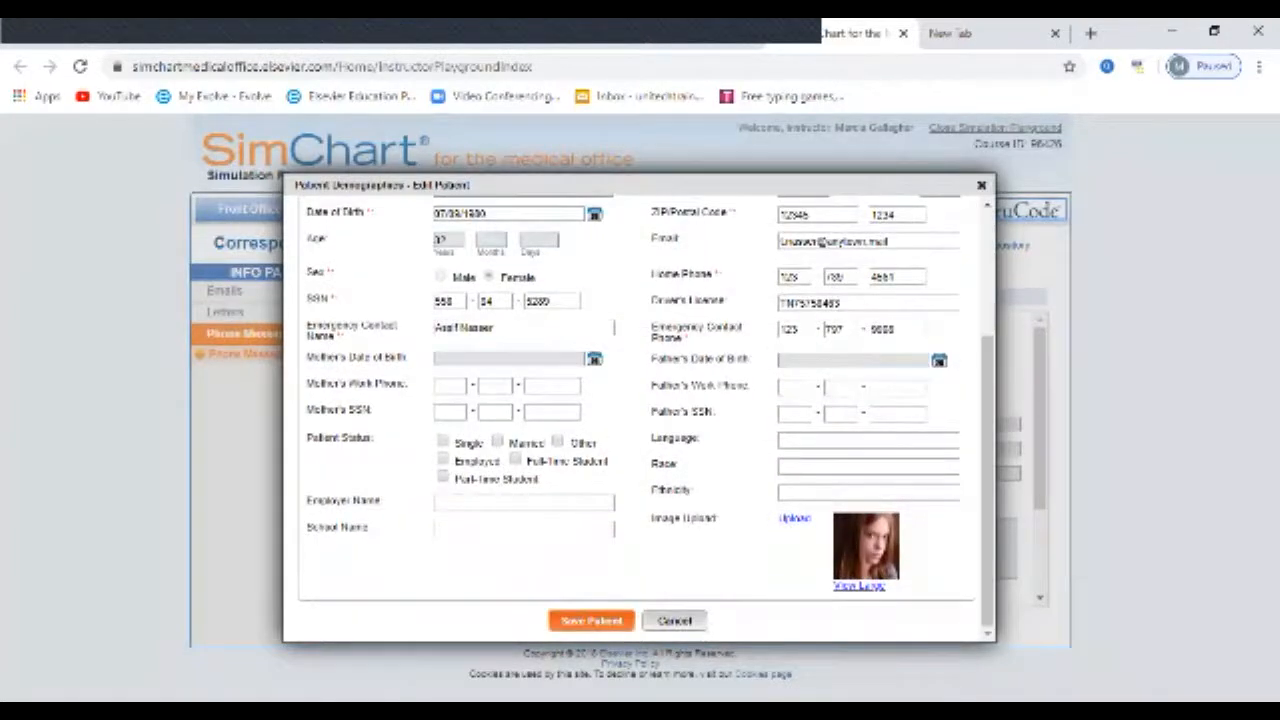
pyautogui.click(591, 621)
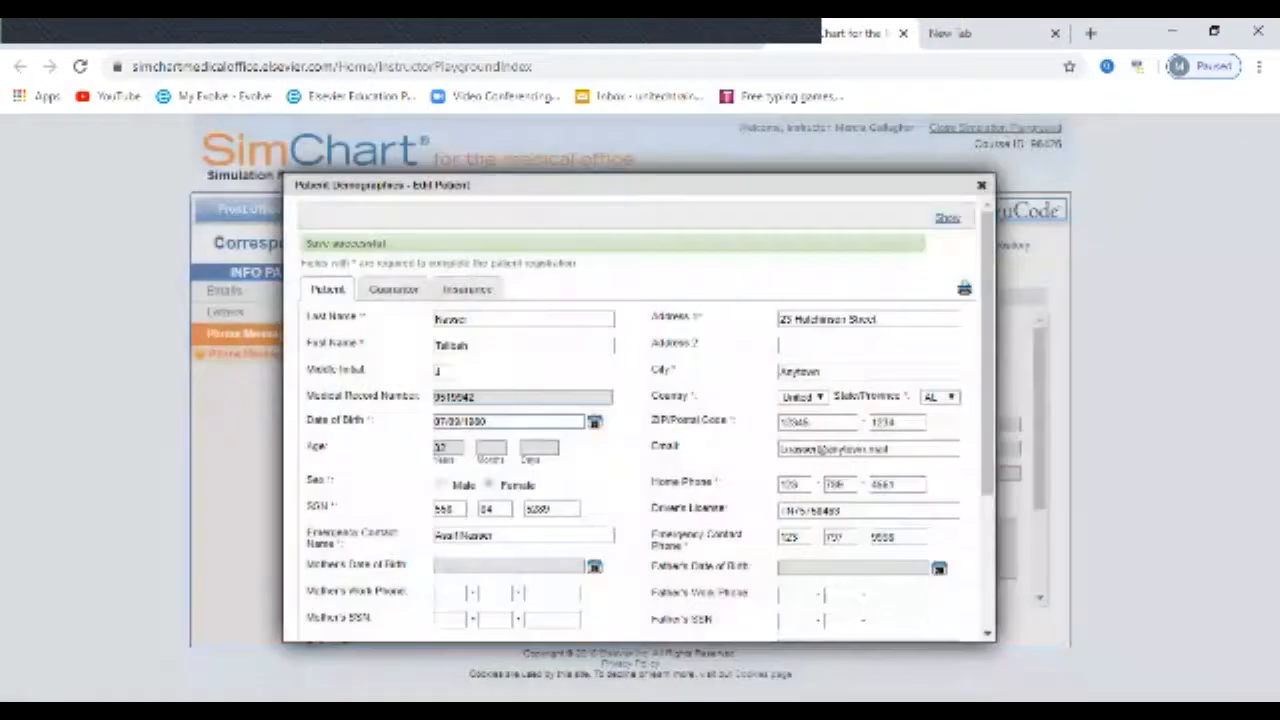
pyautogui.click(981, 185)
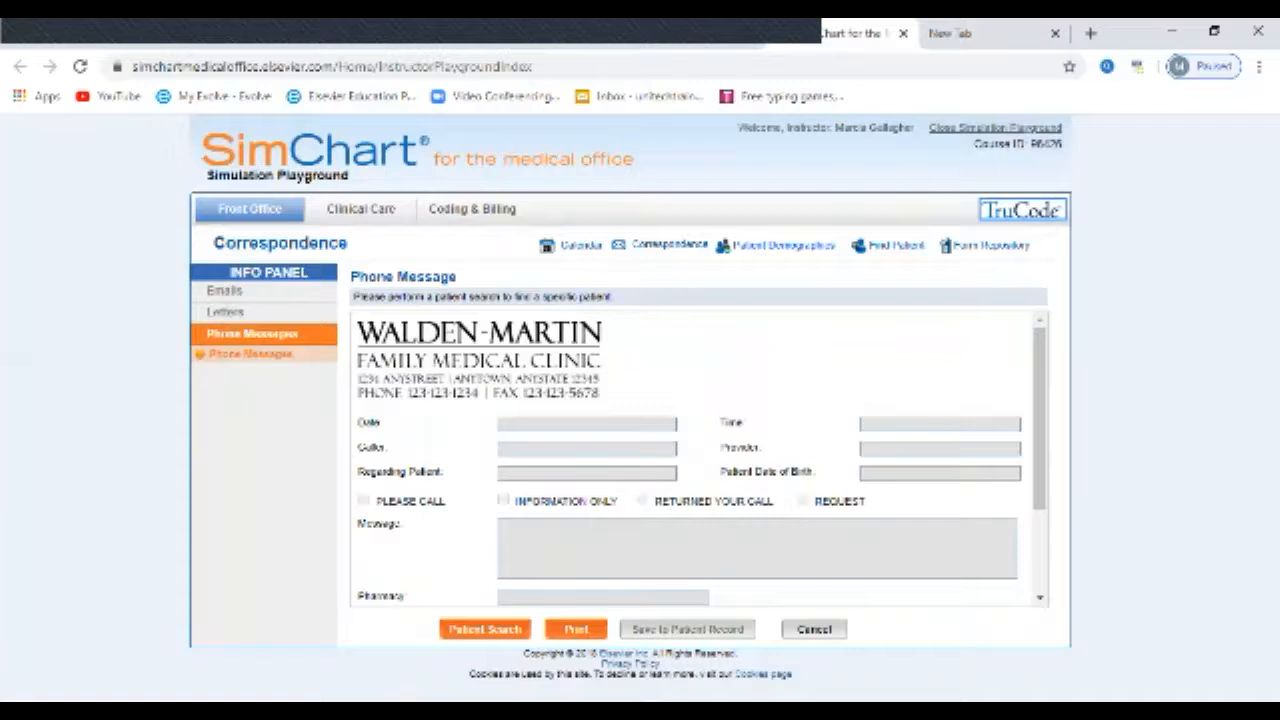
# Step: Search the Clinical Care patient list by last name, and view the Advance Directive form in the Form Repository
pyautogui.click(361, 209)
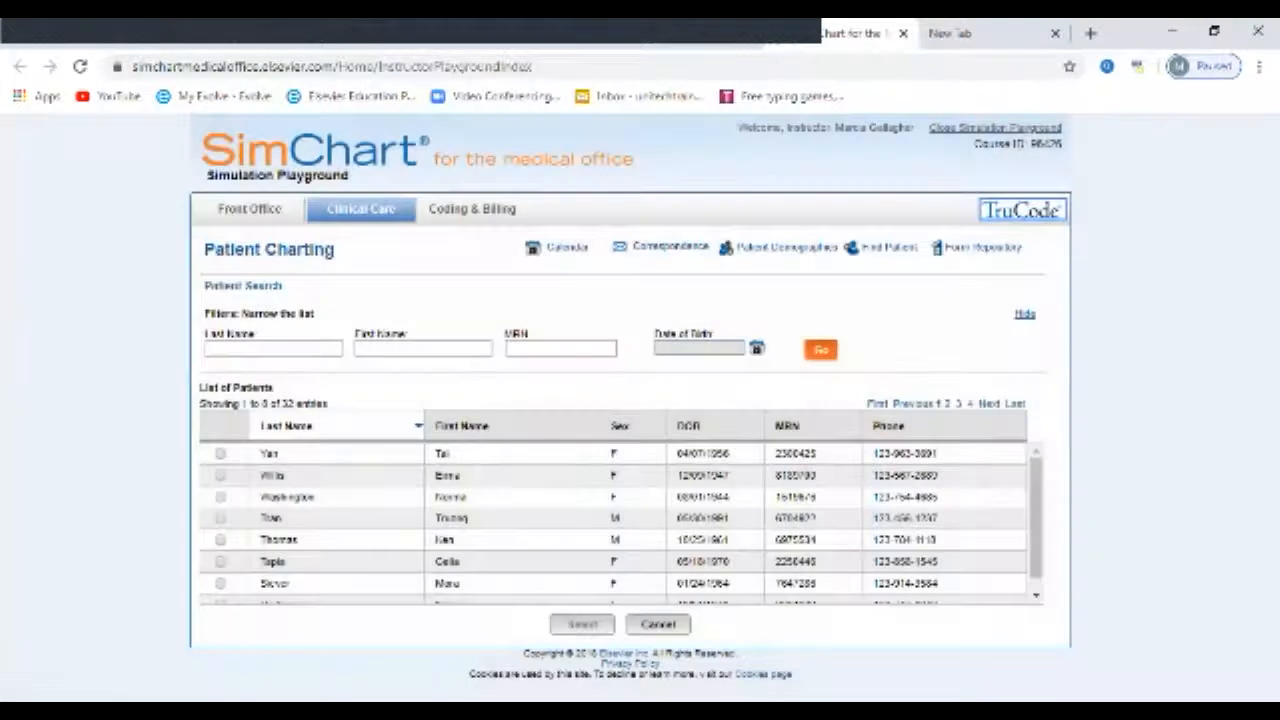
pyautogui.click(273, 348)
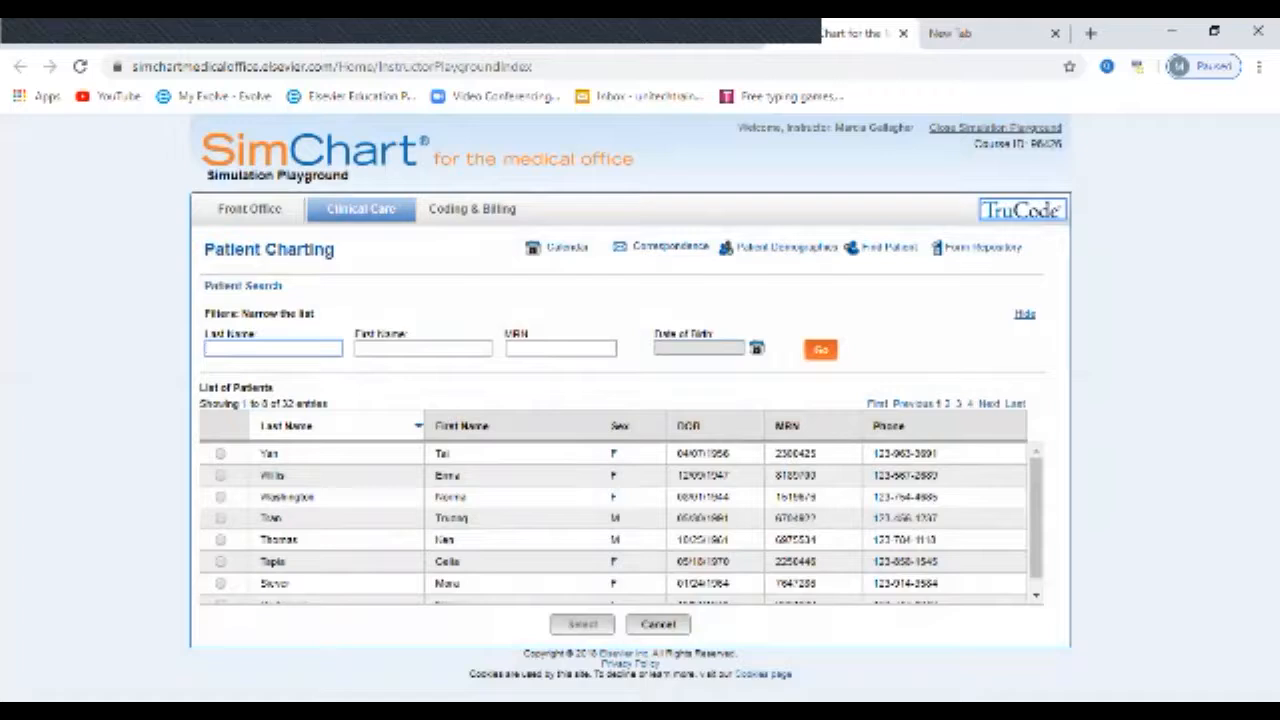
pyautogui.write('Rallagher')
pyautogui.click(820, 349)
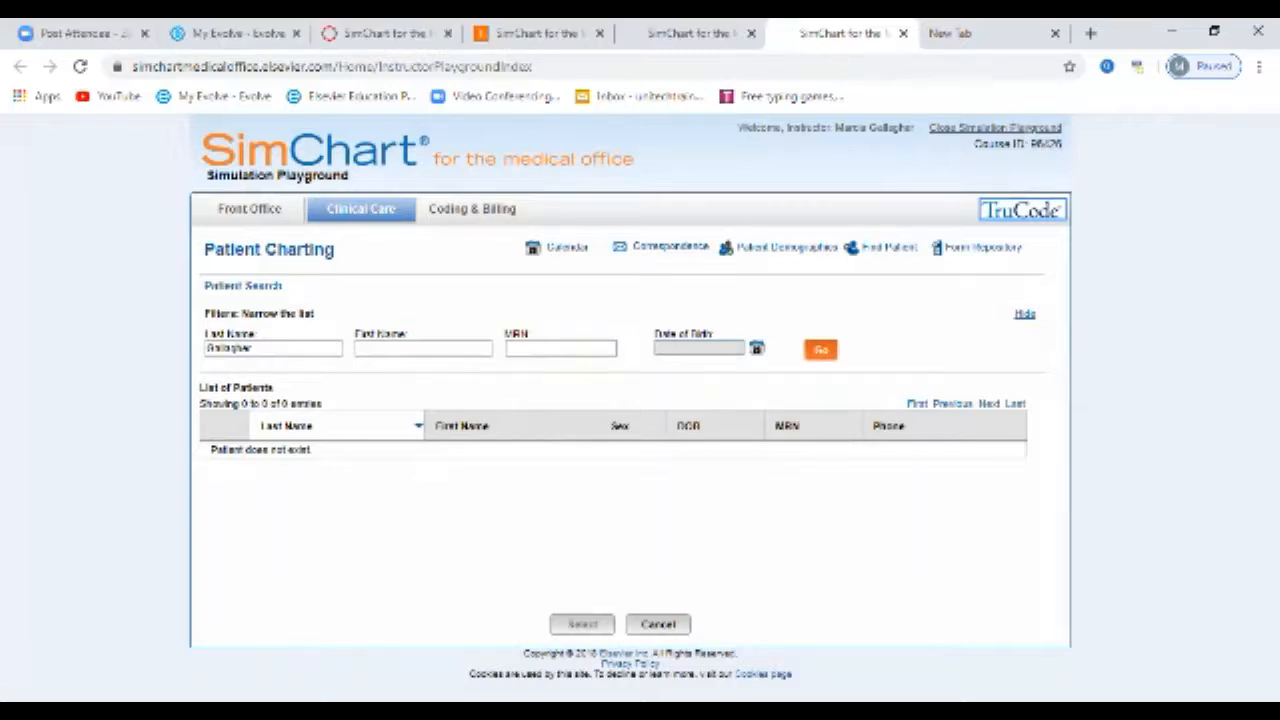
pyautogui.click(983, 247)
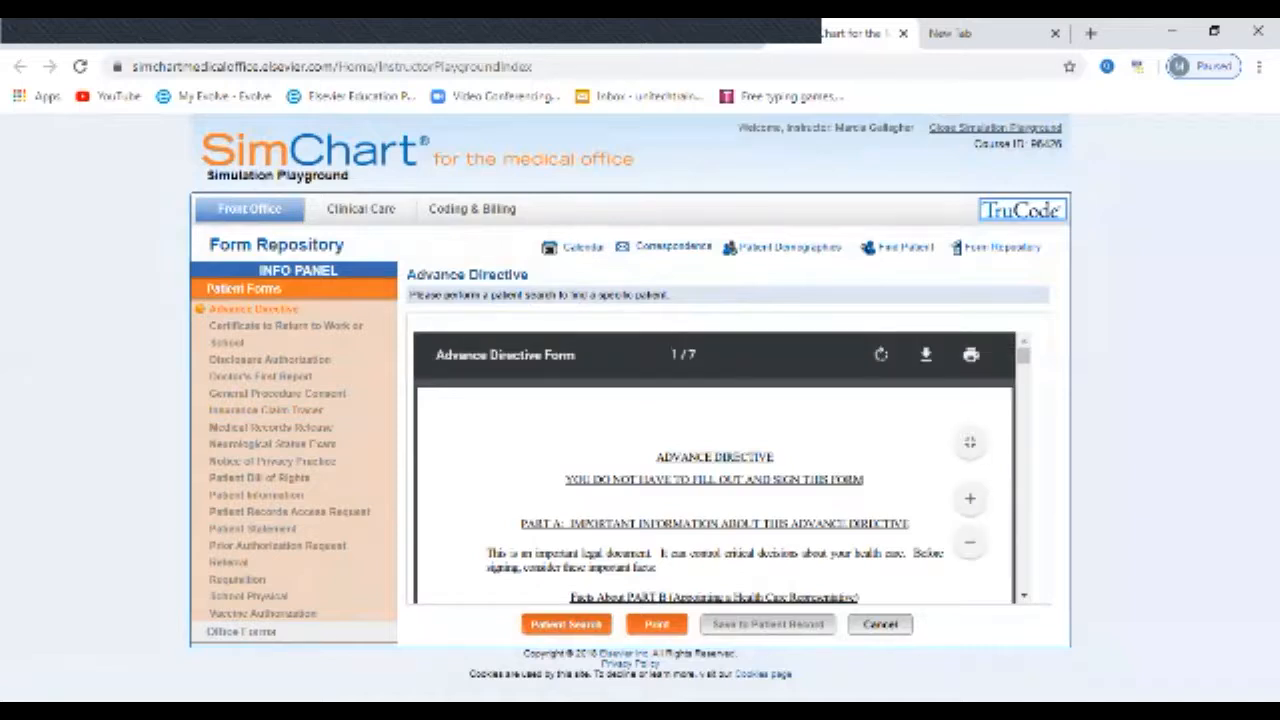
# Step: Find the patient by last name in Clinical Care and open the matching patient's chart
pyautogui.click(361, 209)
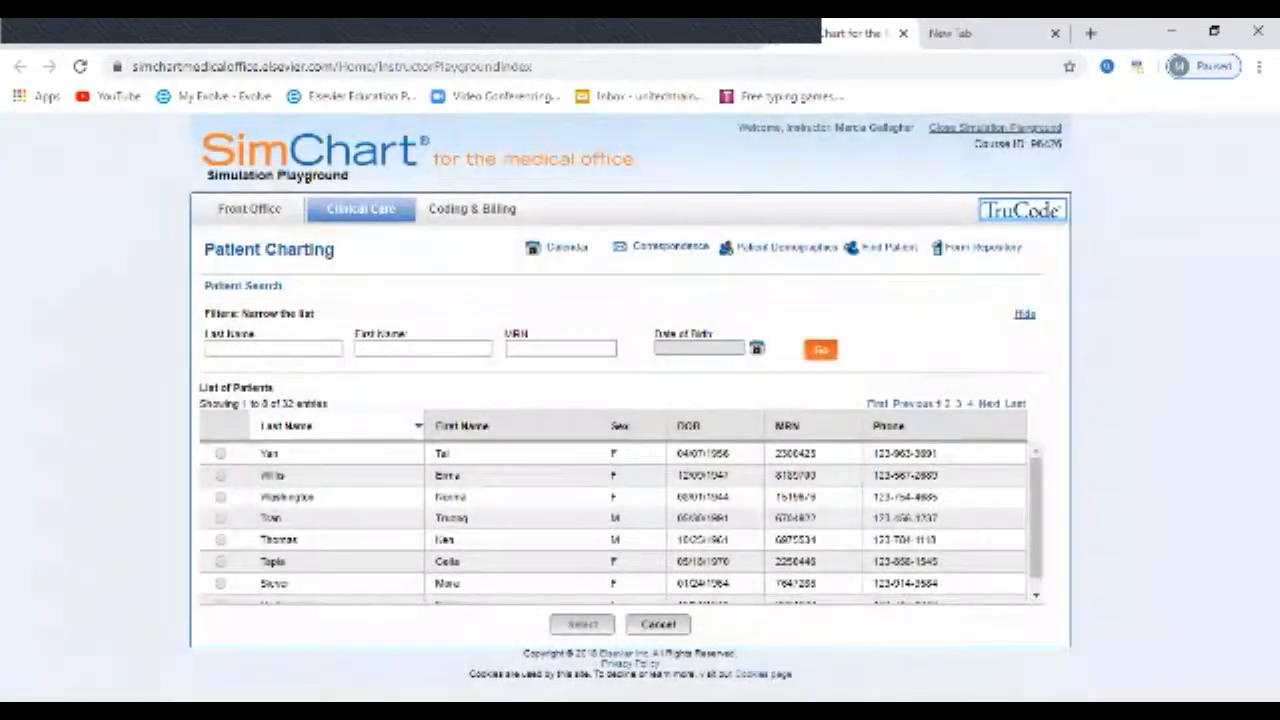
pyautogui.scroll(-1, 620, 520)
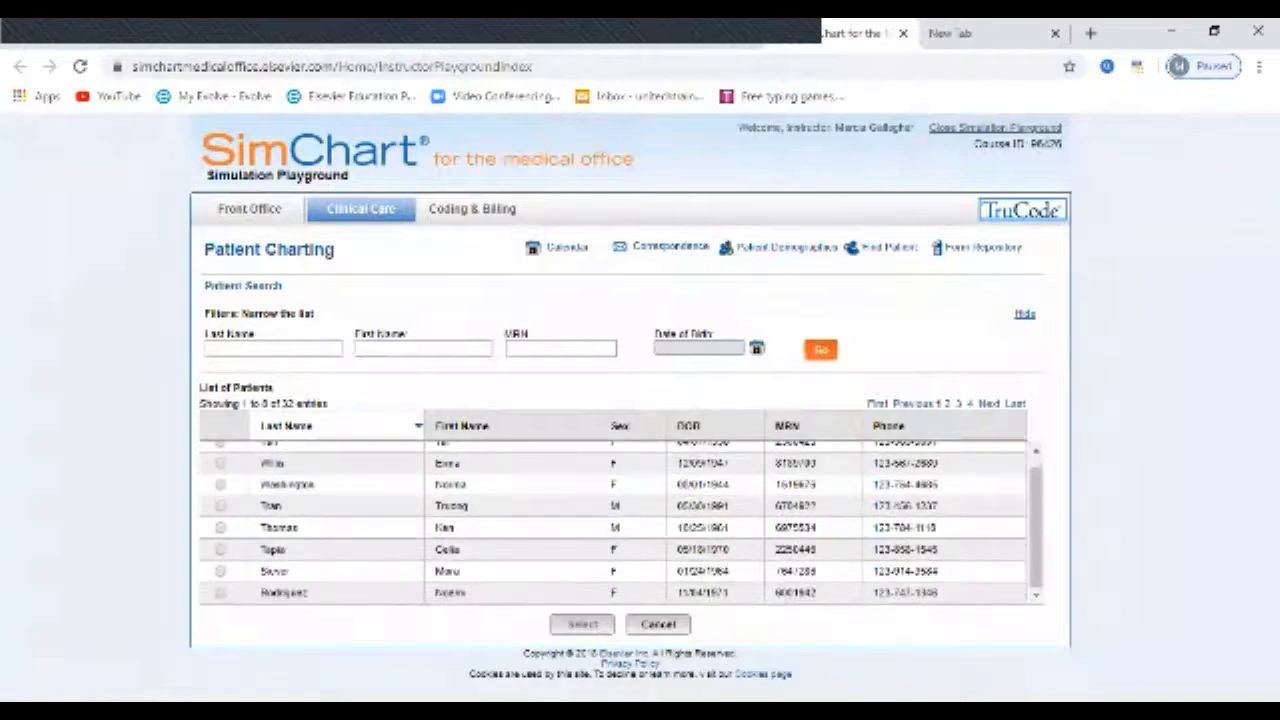
pyautogui.click(273, 348)
pyautogui.write('Hassel')
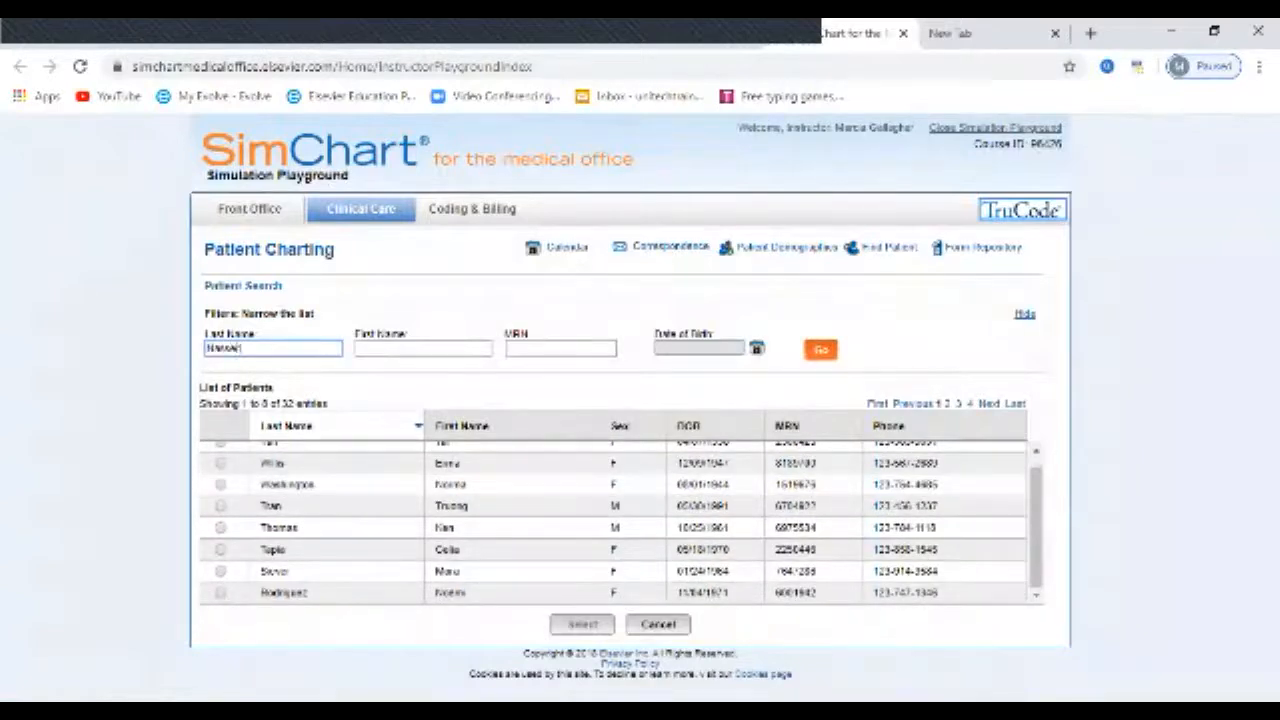
pyautogui.click(821, 349)
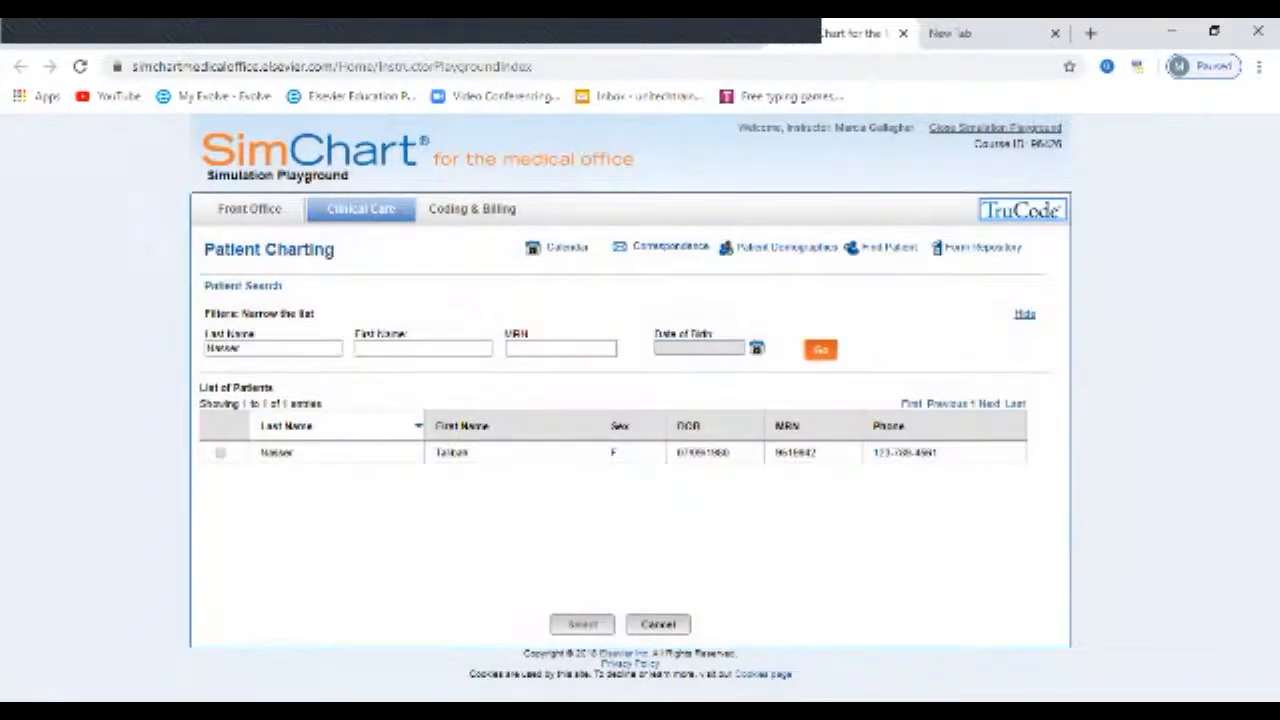
pyautogui.click(221, 453)
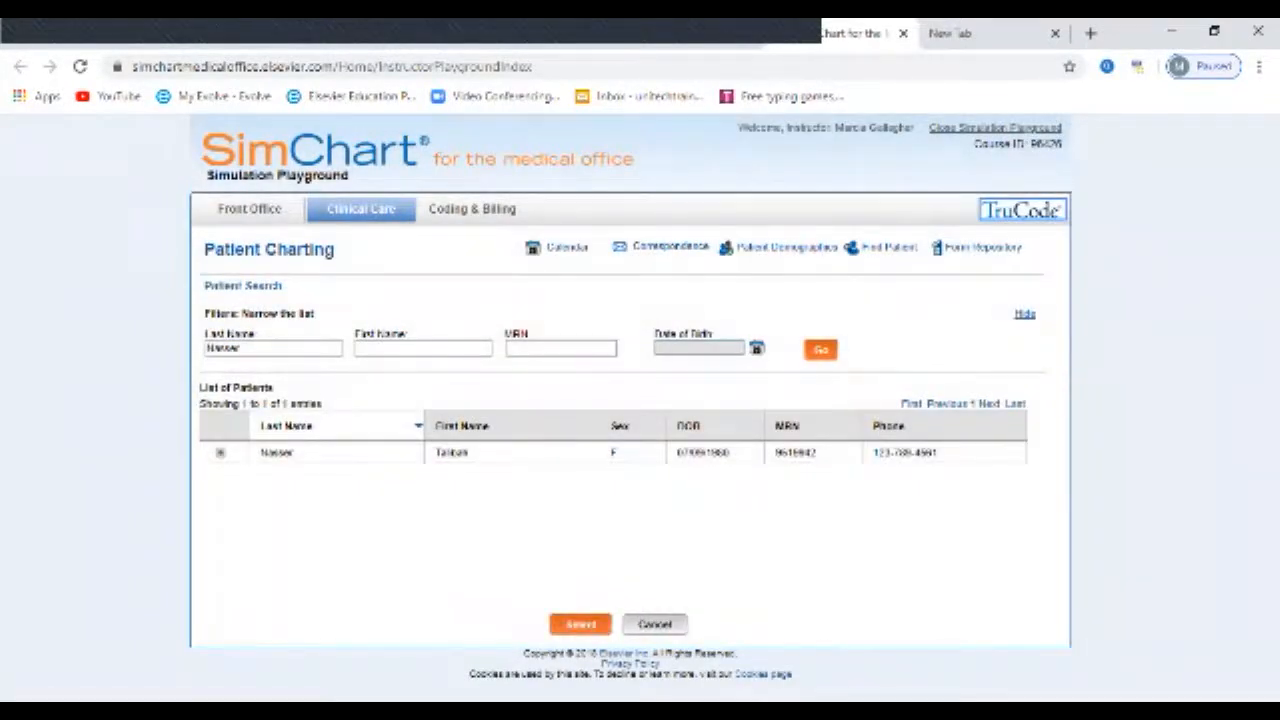
pyautogui.click(580, 624)
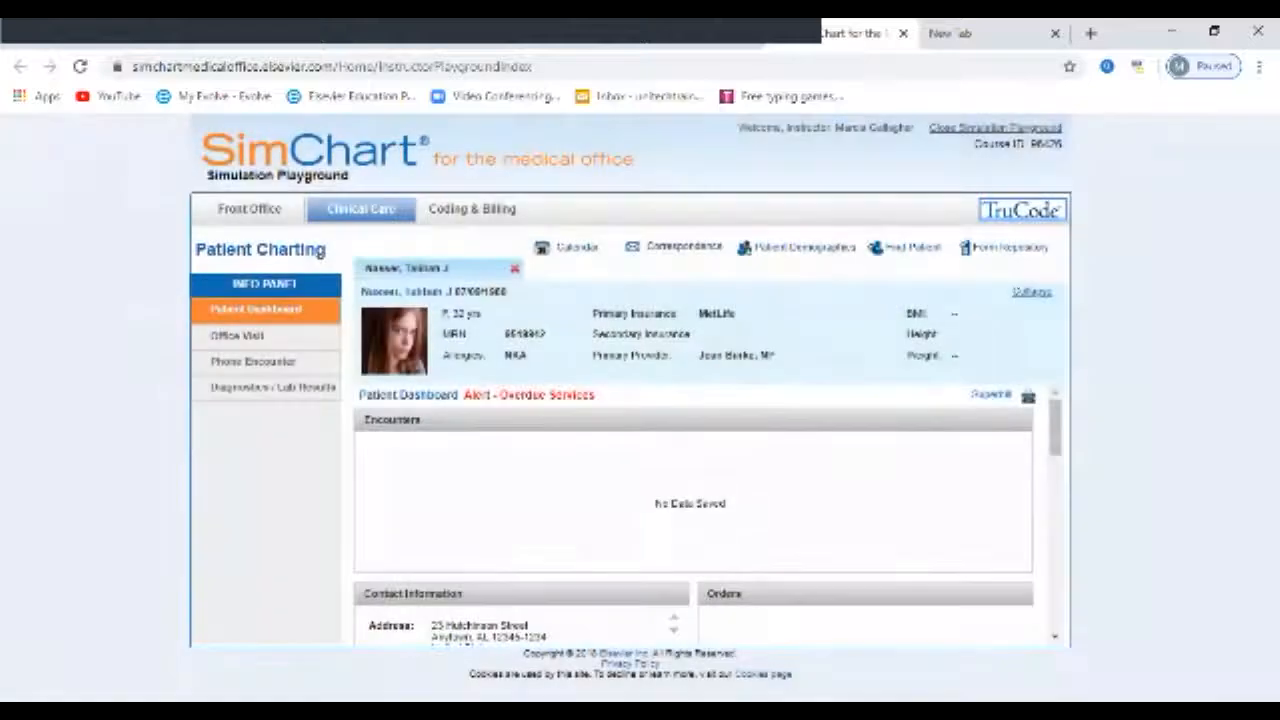
# Step: Review the Patient Dashboard from contact information and insurance to the problem list, and open the patient's Superbill page
pyautogui.scroll(-3, 693, 515)
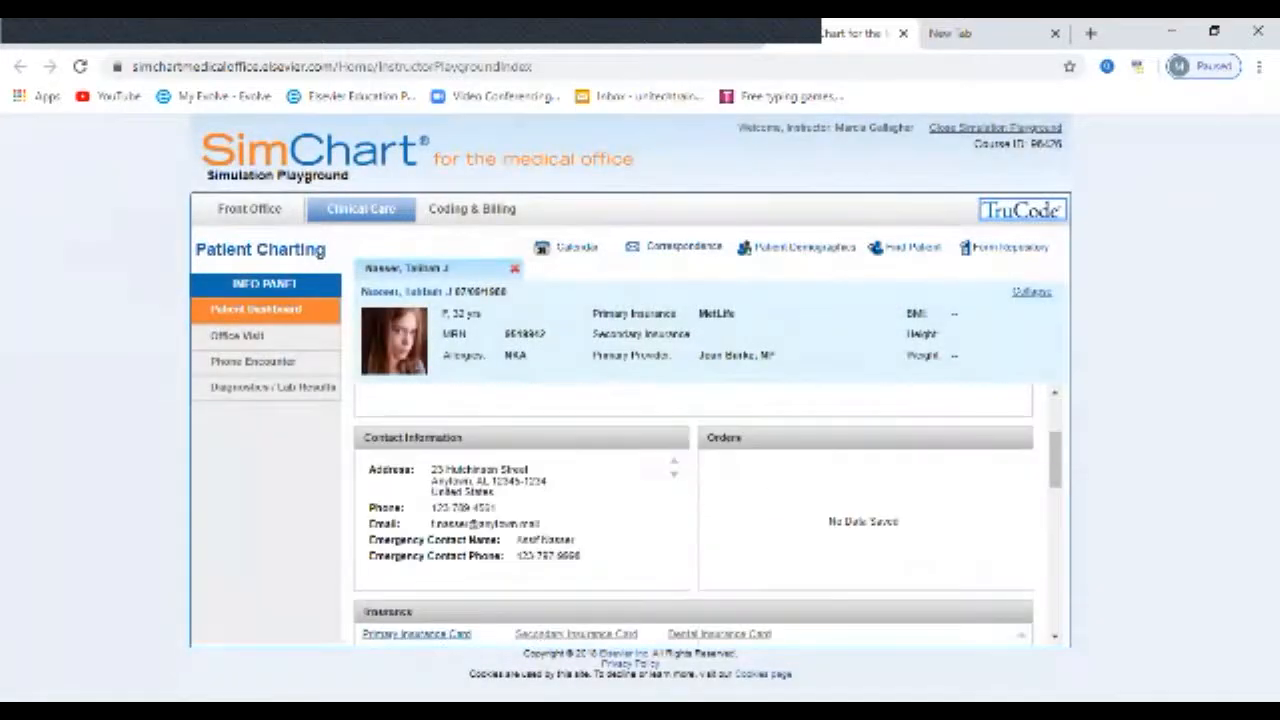
pyautogui.scroll(-3, 693, 515)
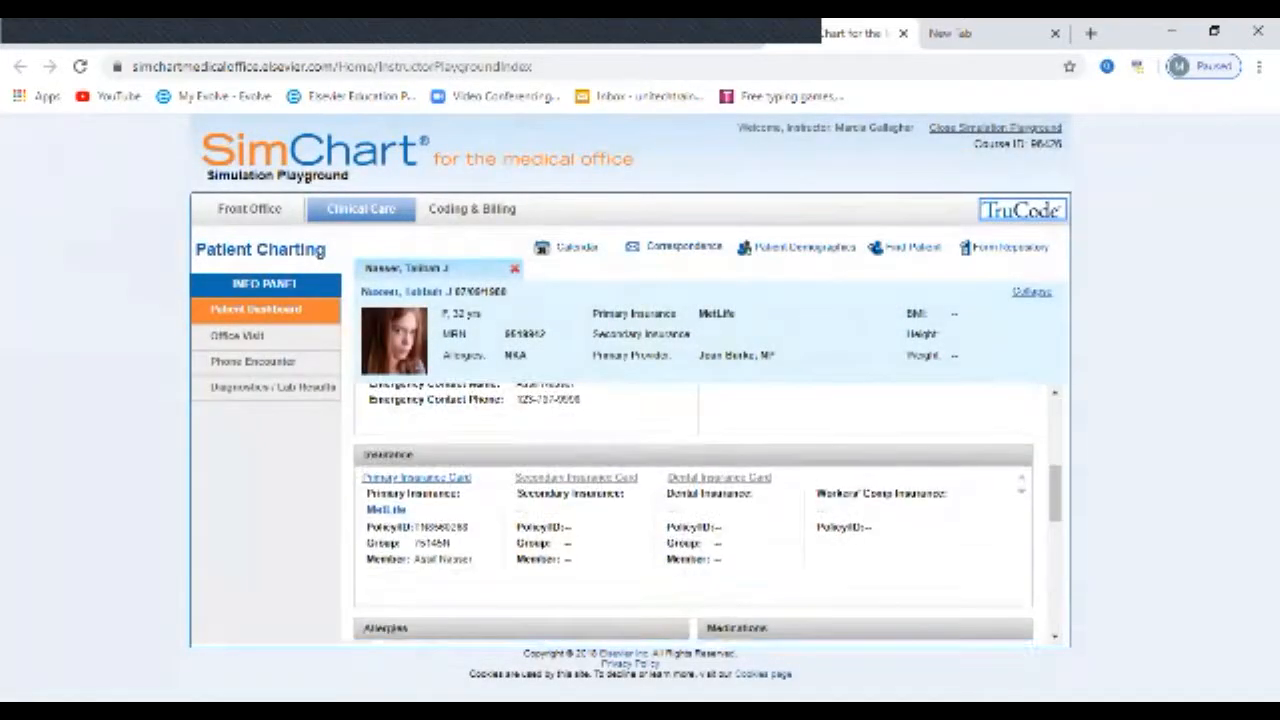
pyautogui.scroll(-6, 693, 515)
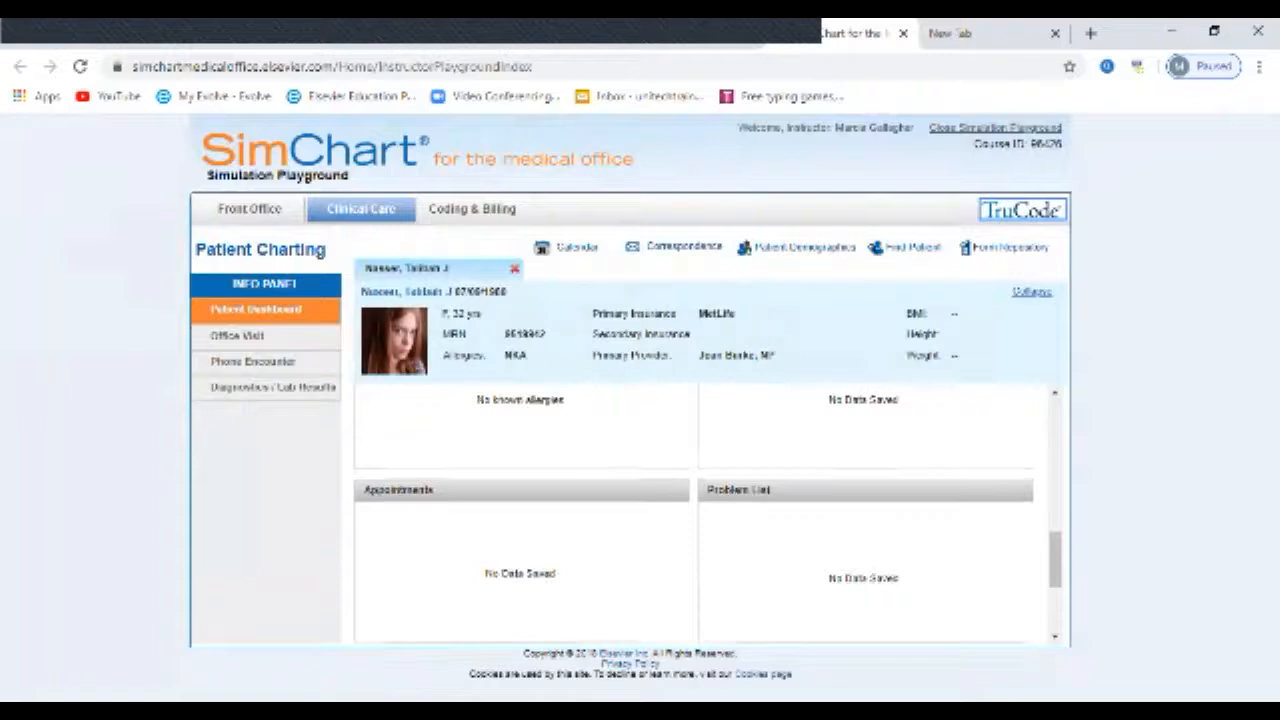
pyautogui.scroll(3, 693, 515)
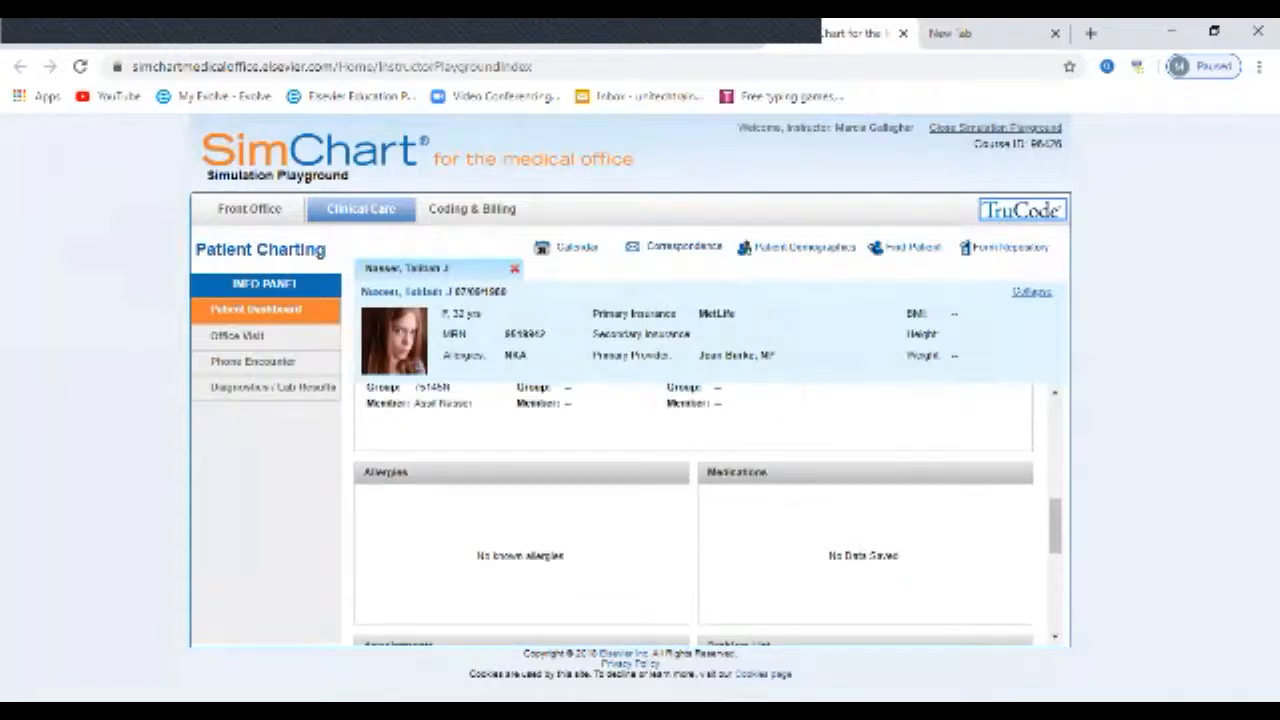
pyautogui.scroll(9, 693, 515)
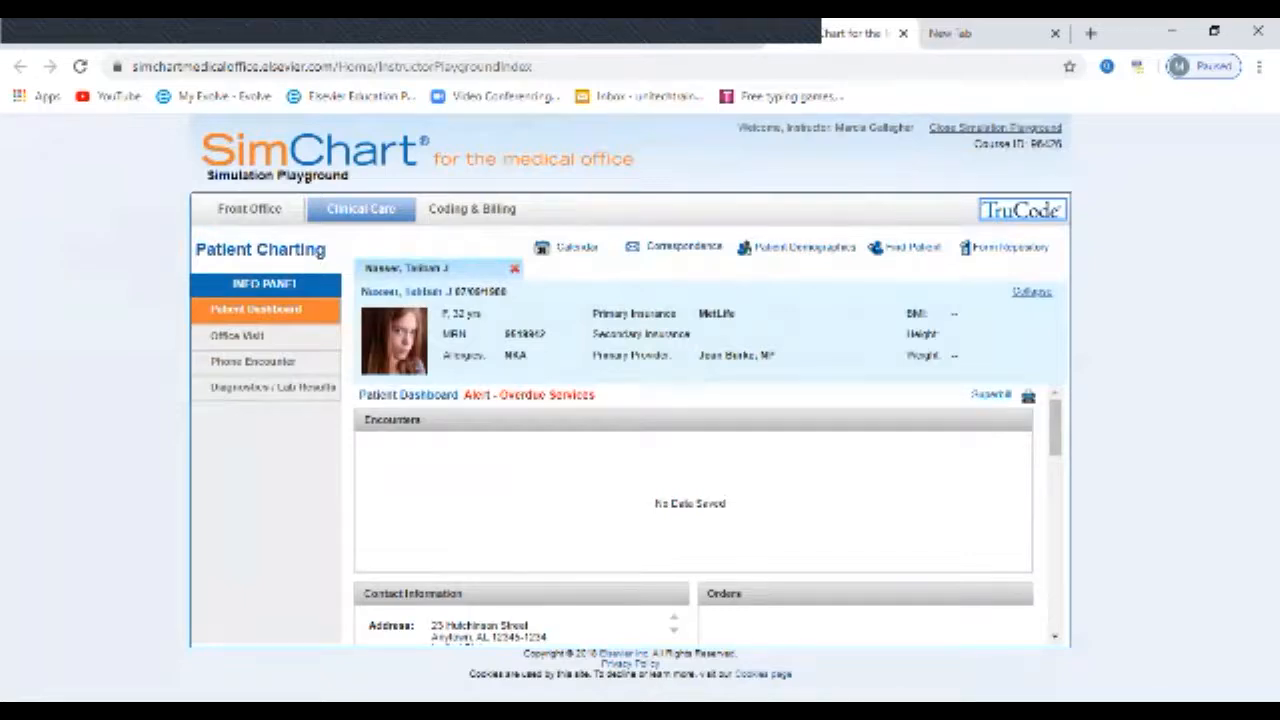
pyautogui.click(991, 395)
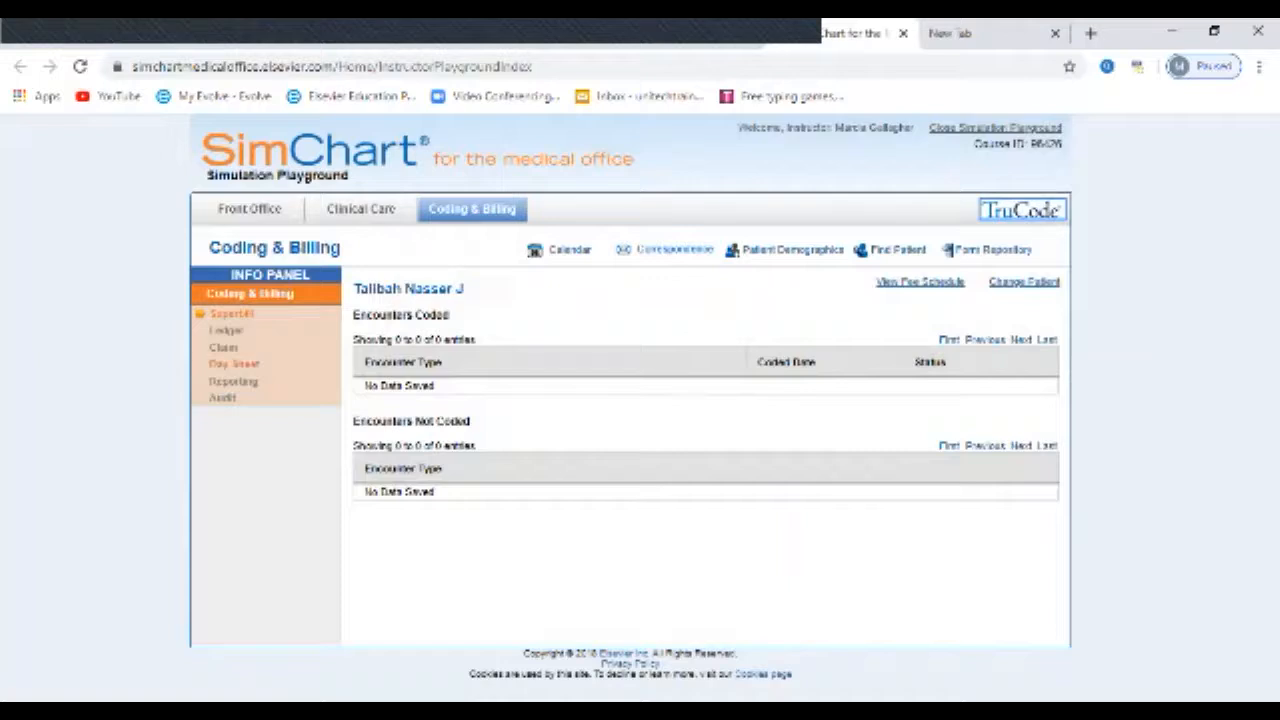
# Step: Search the Ledger by the patient's last name and open the ledger of the matching patient's guarantor
pyautogui.click(226, 331)
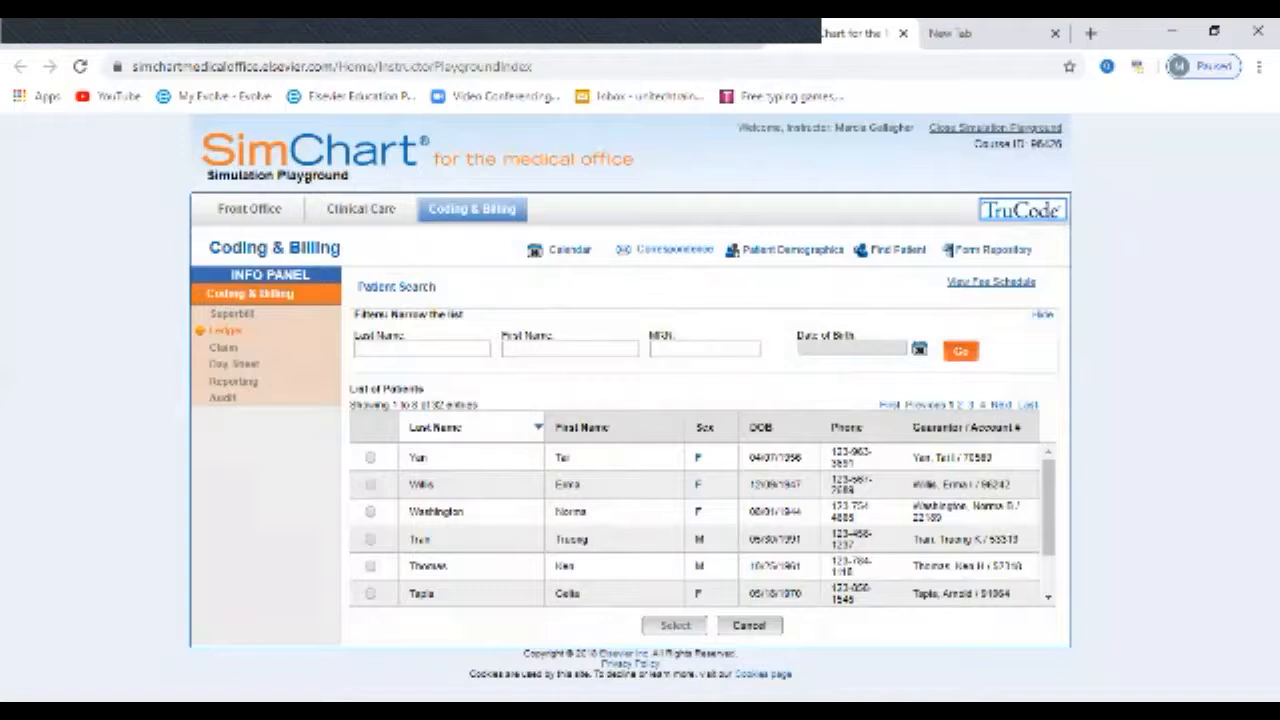
pyautogui.click(422, 349)
pyautogui.write('Nevier')
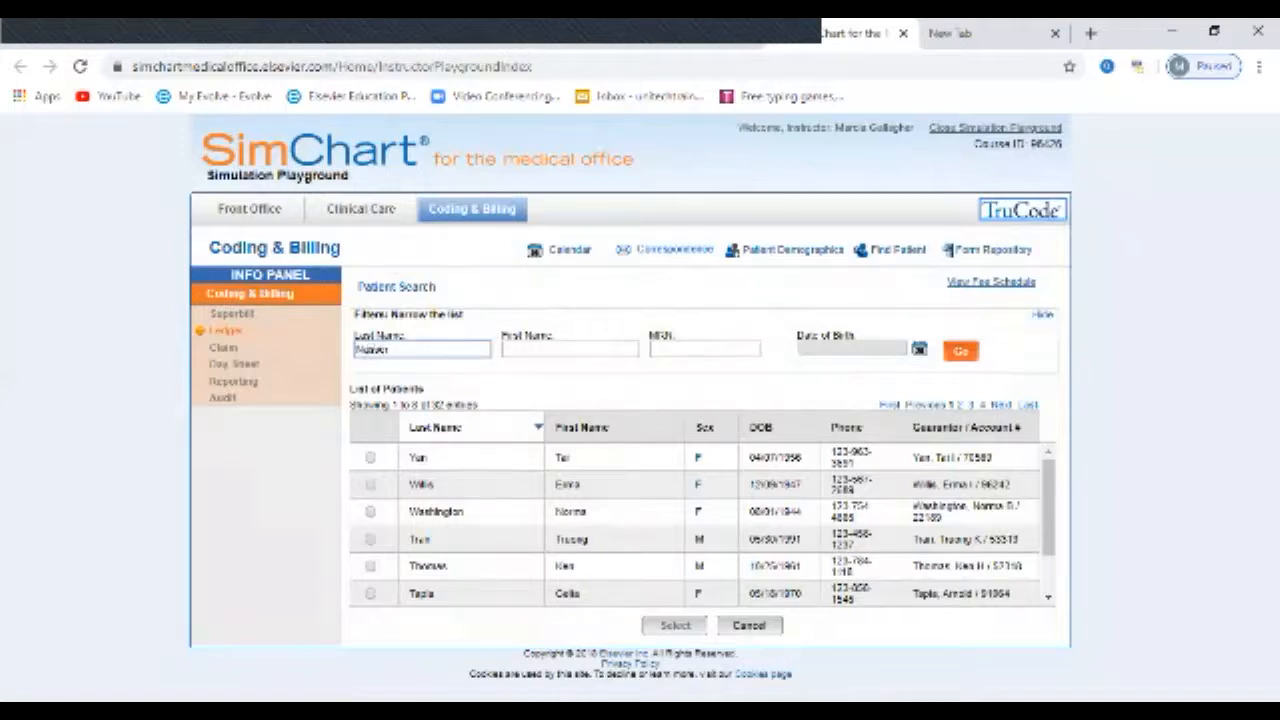
pyautogui.click(961, 351)
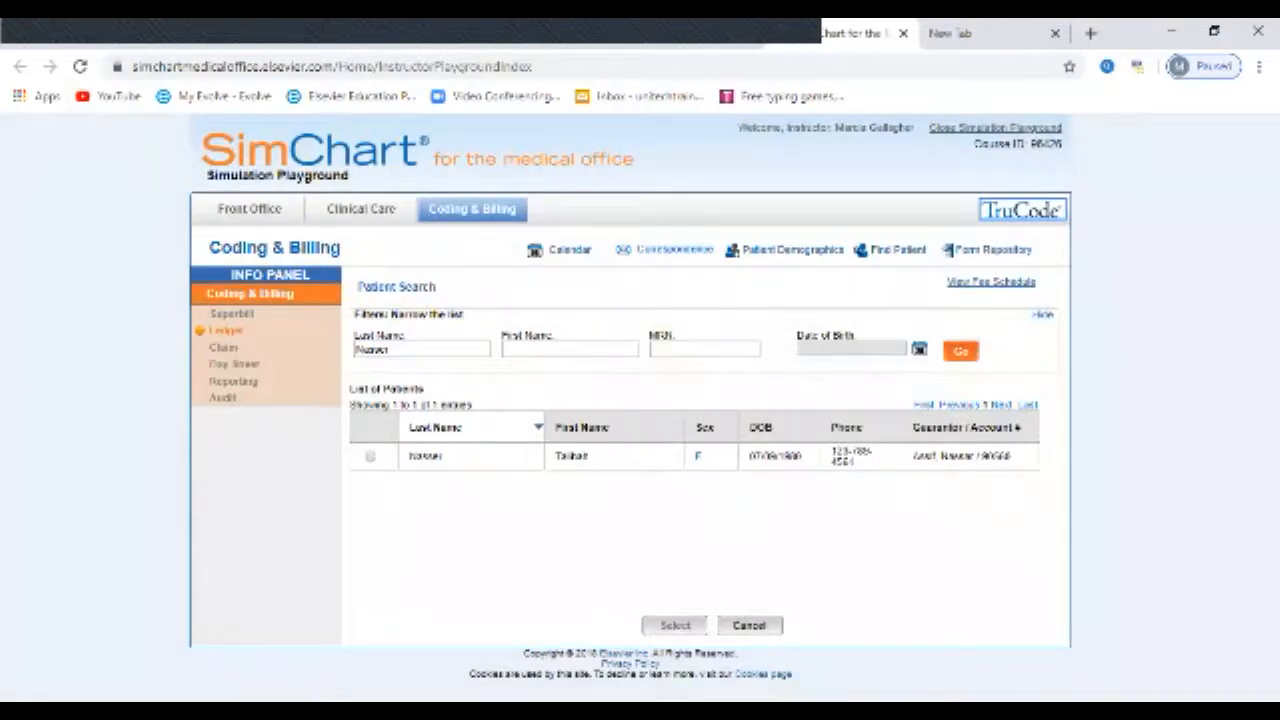
pyautogui.click(370, 457)
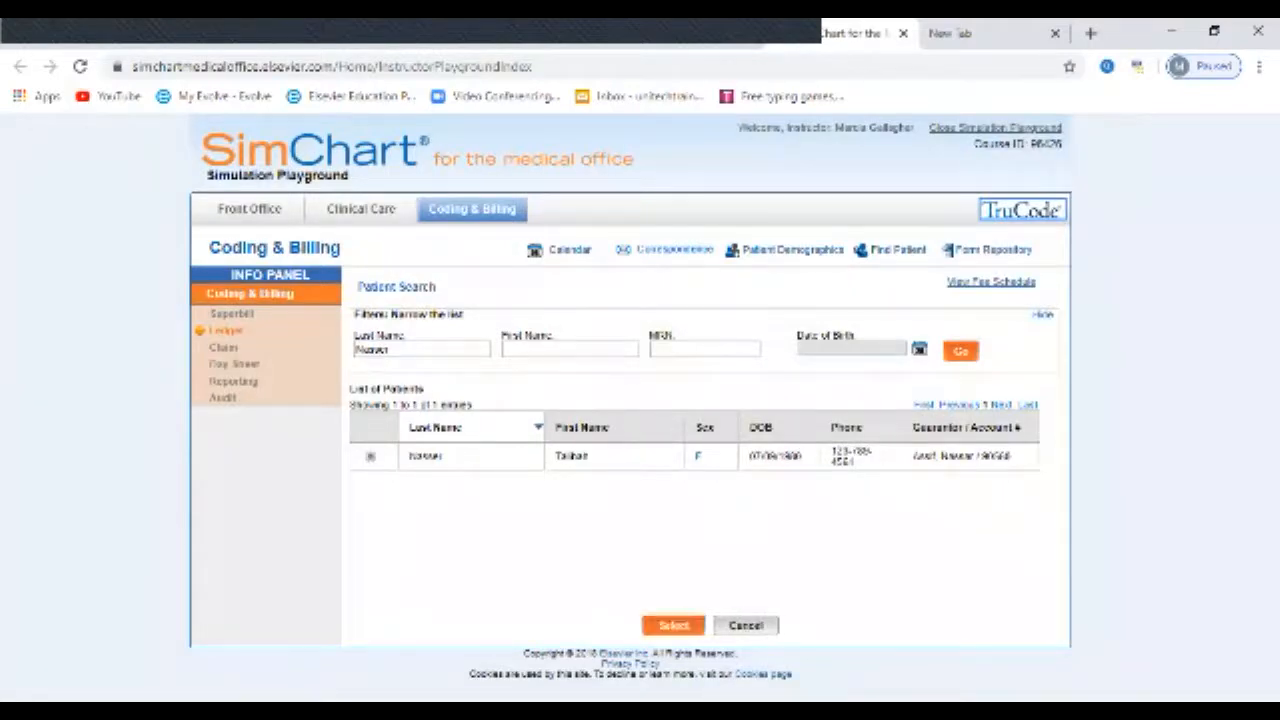
pyautogui.click(673, 625)
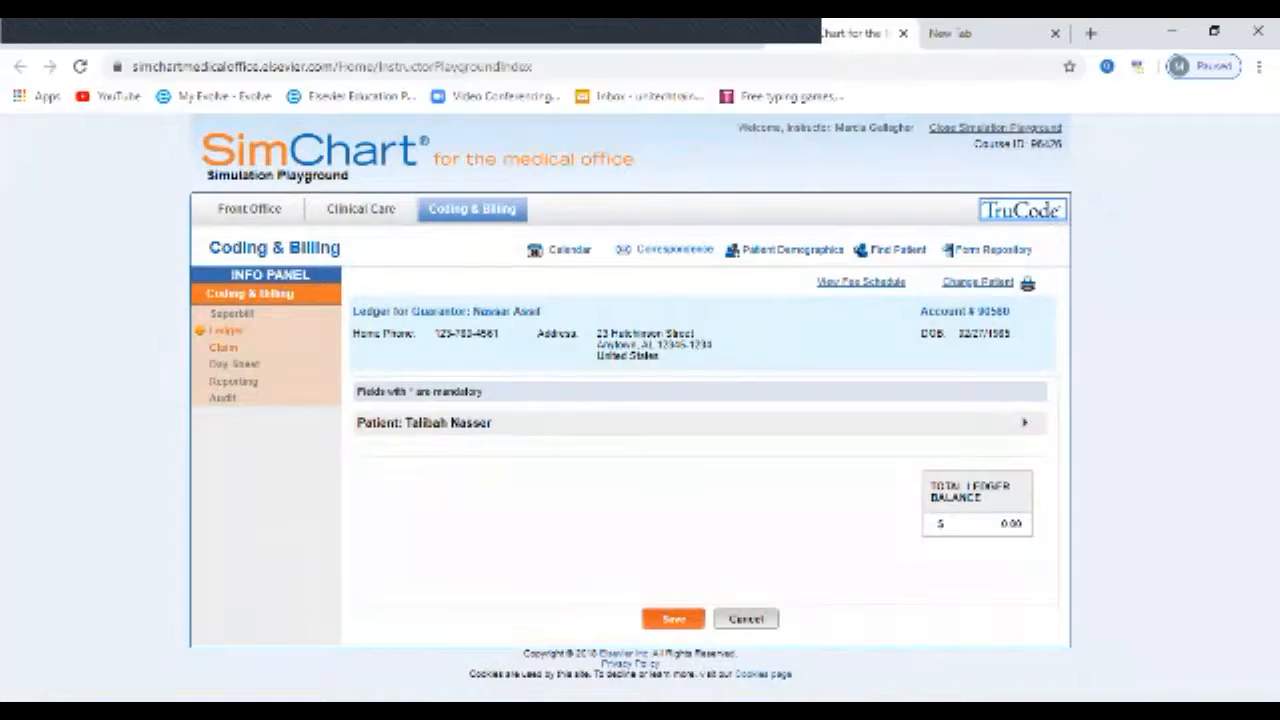
# Step: Open the Claim section's list of superbills for the first patient in the patient list
pyautogui.click(223, 347)
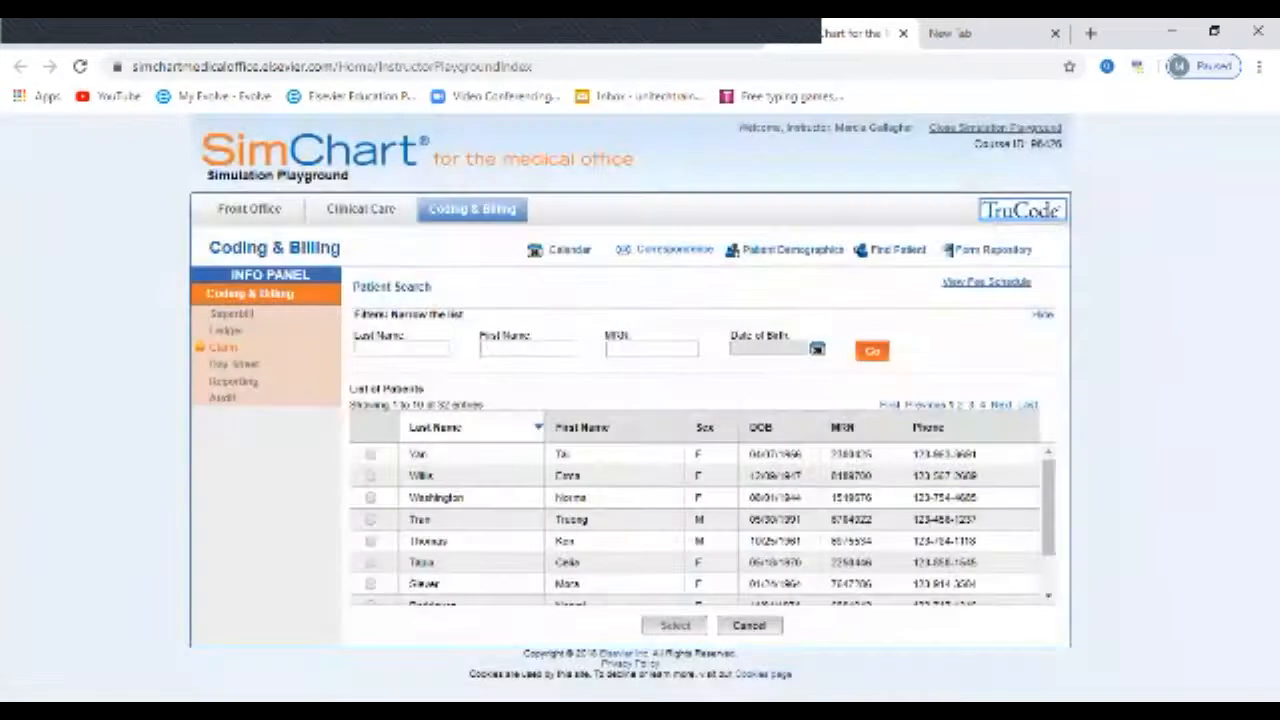
pyautogui.click(401, 349)
pyautogui.click(370, 455)
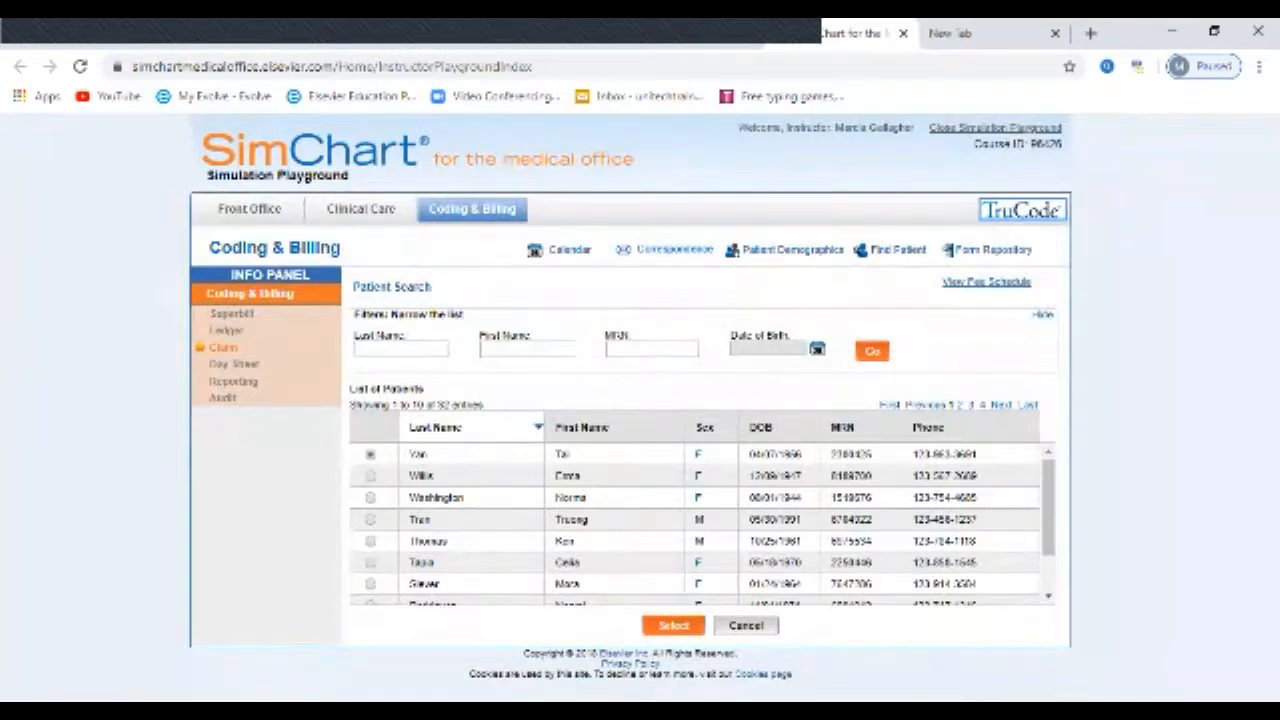
pyautogui.click(674, 626)
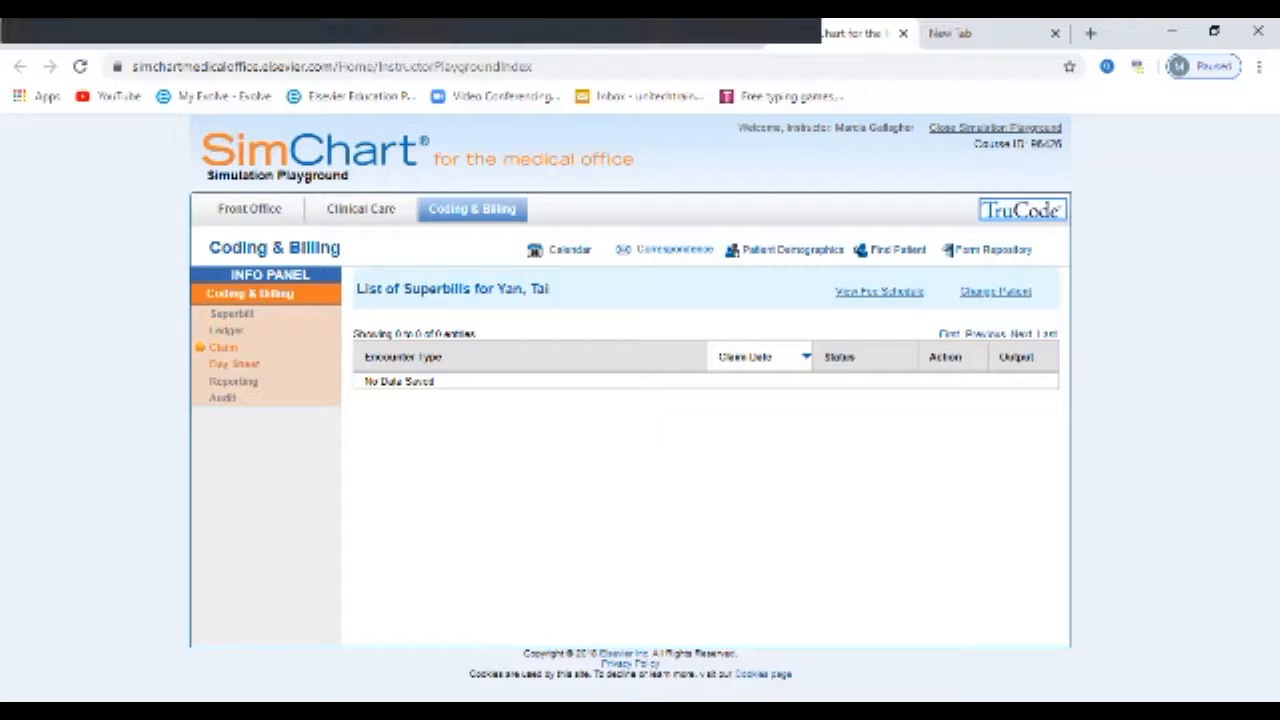
# Step: Start a new day sheet entry dated 04/27/2020 and choose a provider for it
pyautogui.click(233, 364)
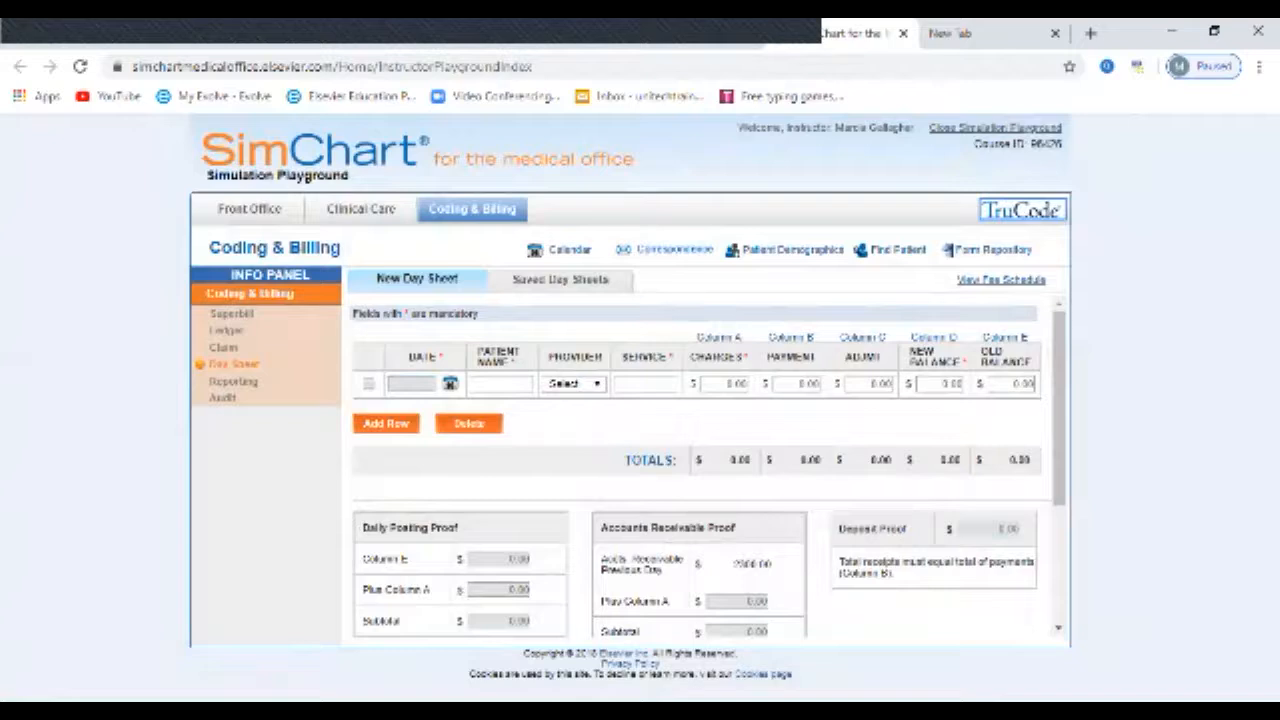
pyautogui.click(450, 384)
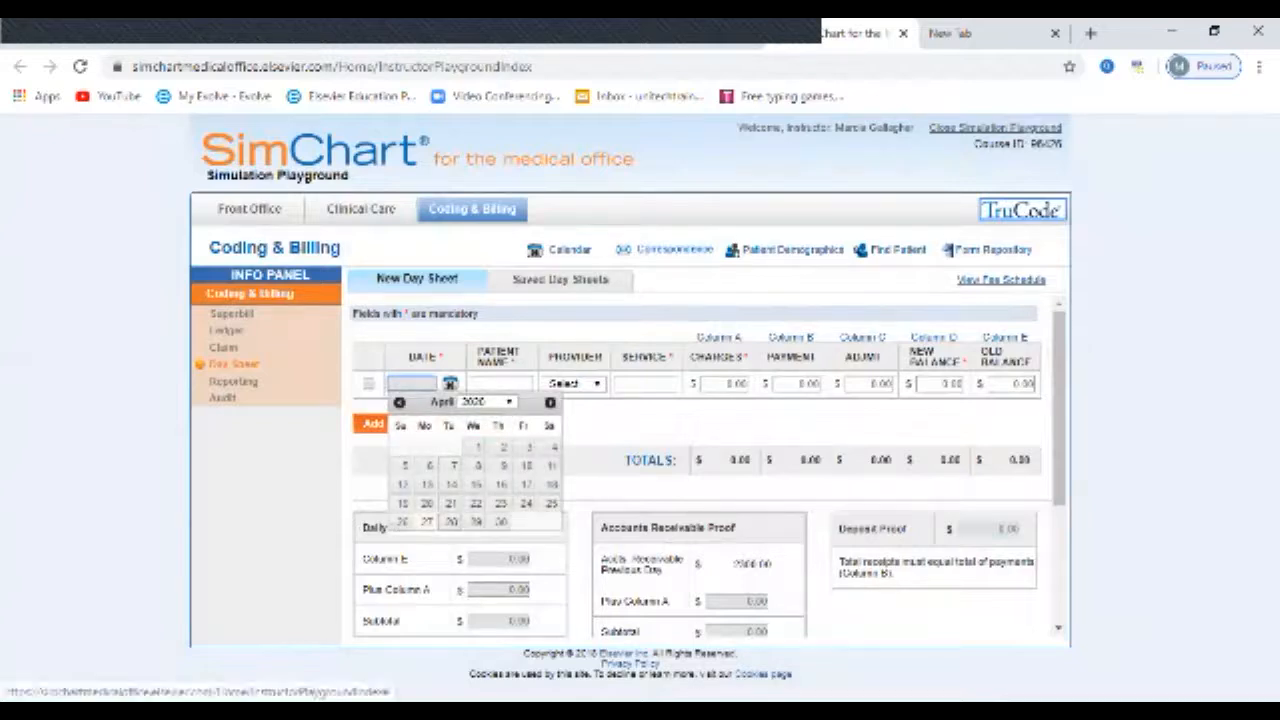
pyautogui.click(427, 521)
pyautogui.press('Tab')
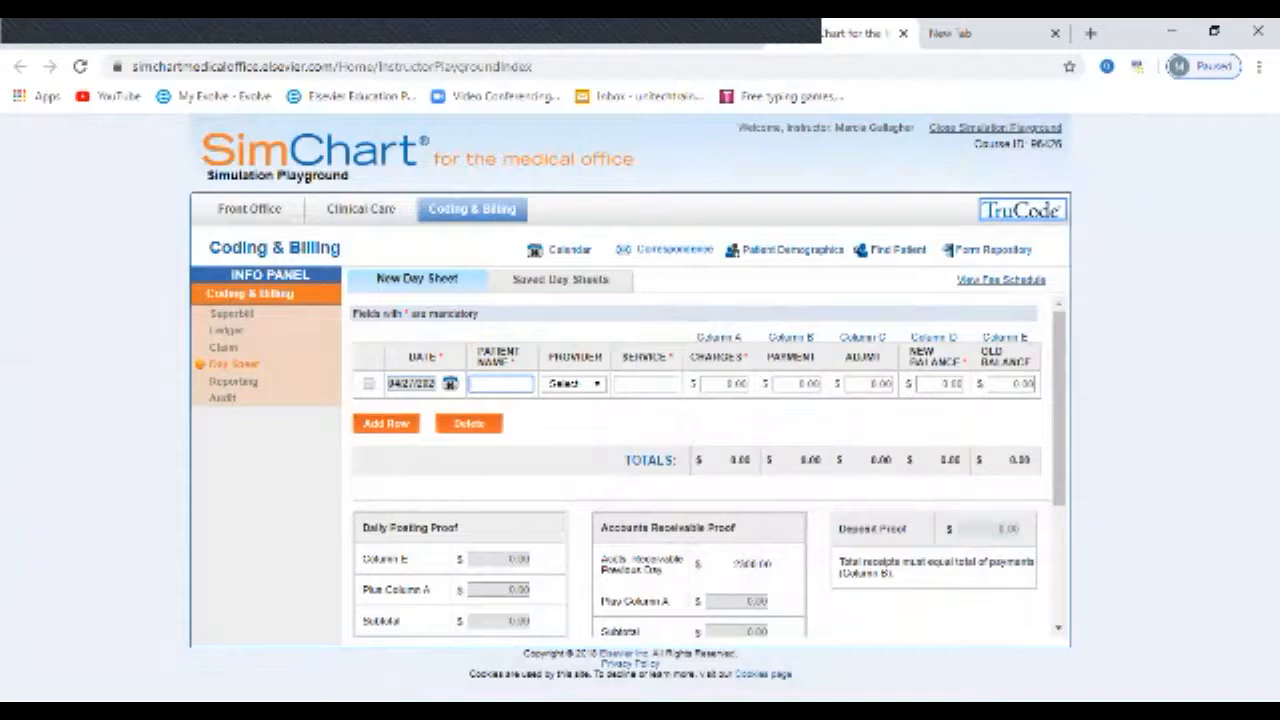
pyautogui.click(597, 384)
pyautogui.press('Return')
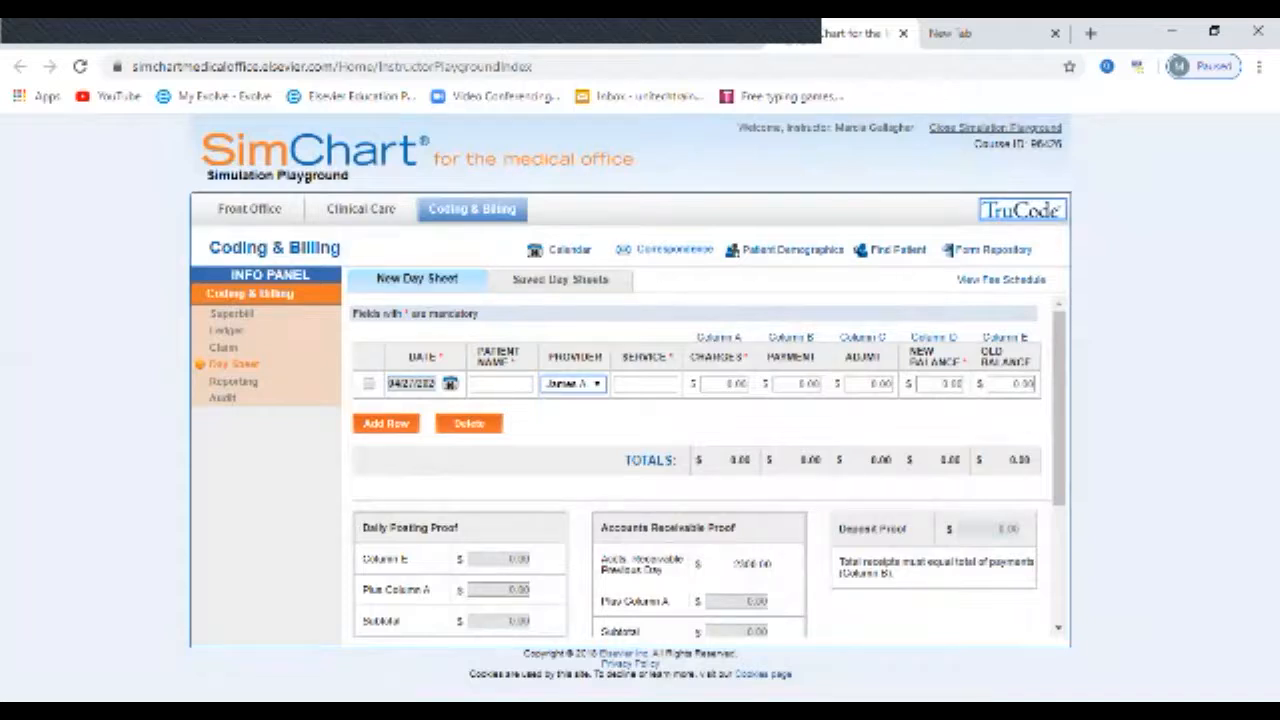
# Step: Open the clinic's fee schedule and examine the service codes and fees on both pages
pyautogui.click(1001, 280)
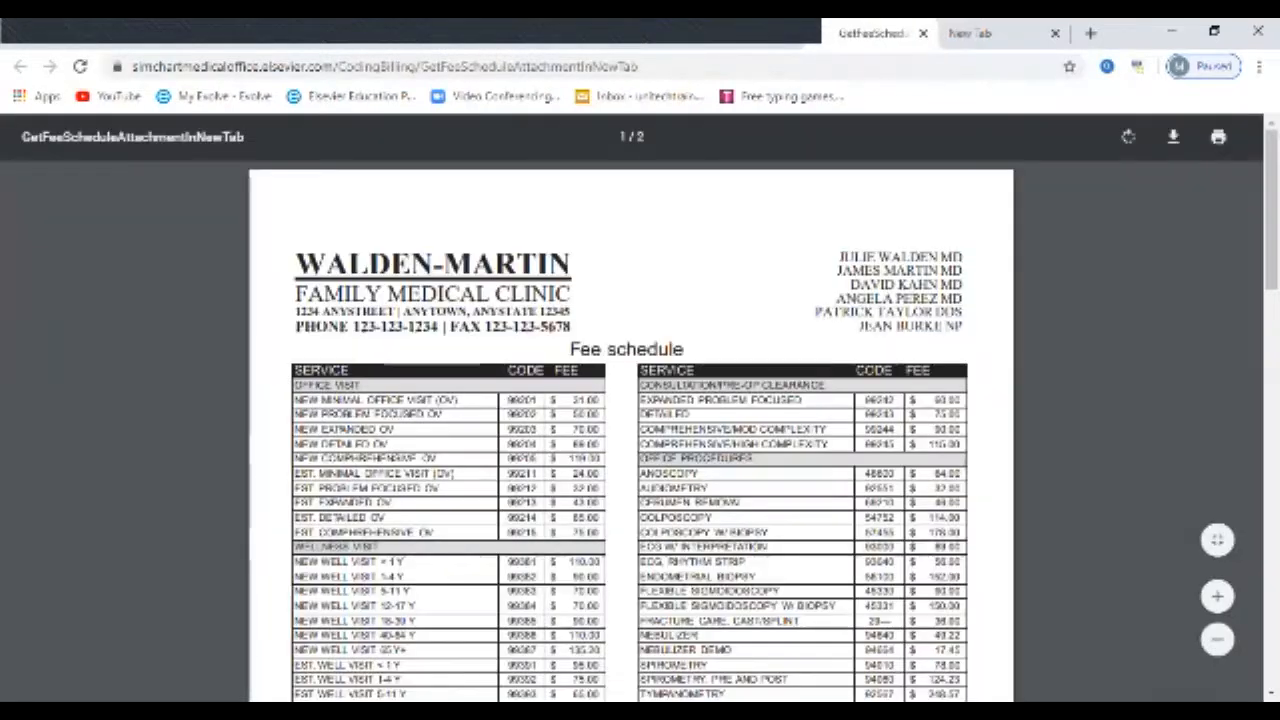
pyautogui.scroll(-3, 640, 430)
pyautogui.scroll(-9, 640, 430)
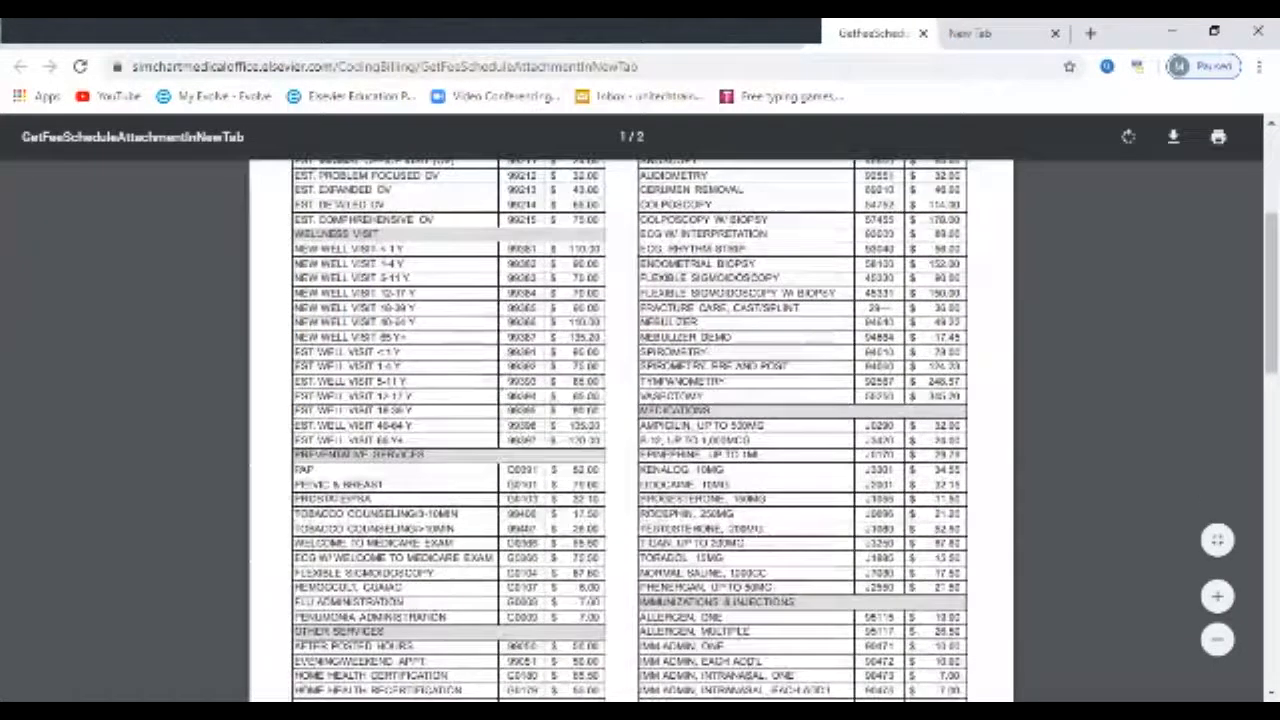
pyautogui.scroll(-10, 631, 430)
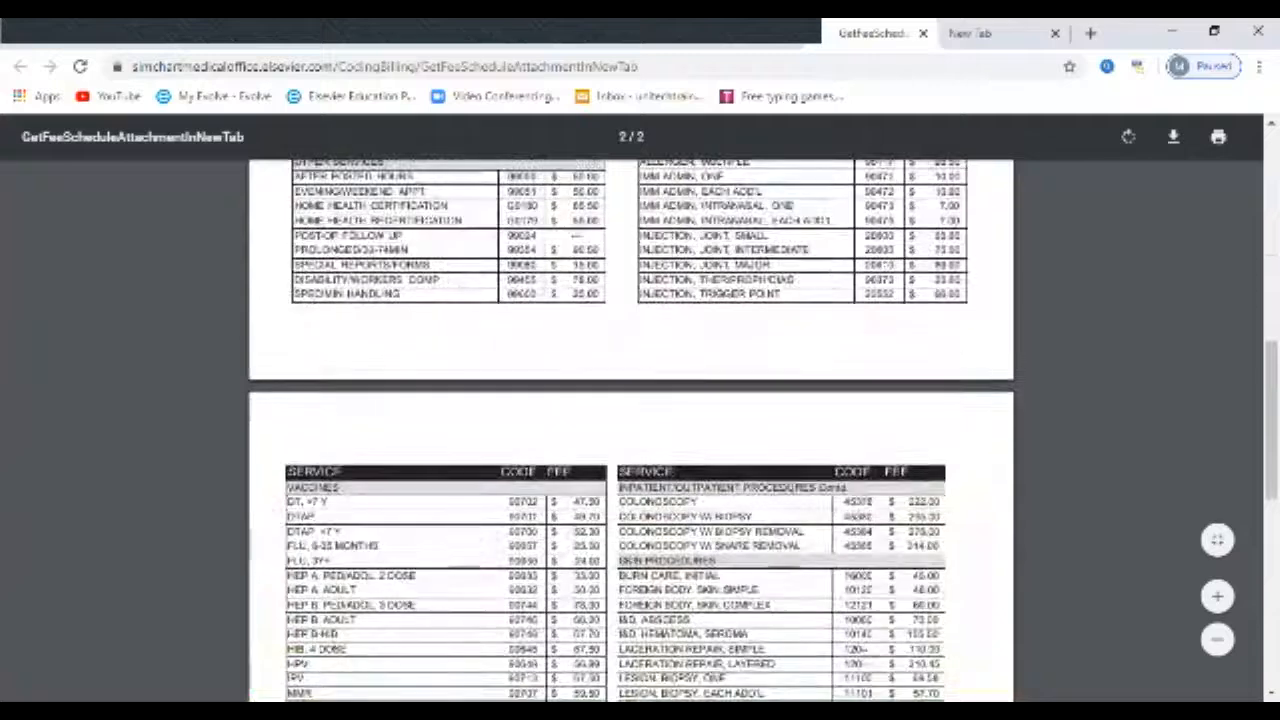
pyautogui.scroll(15, 631, 407)
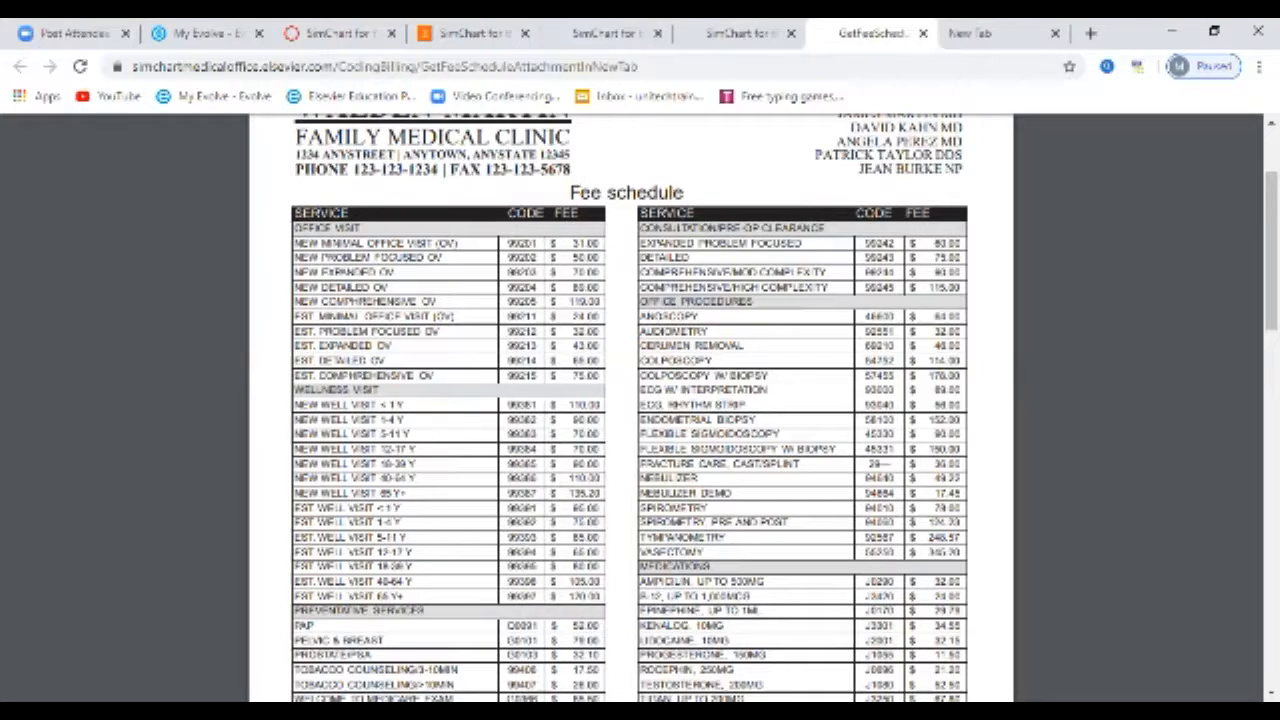
# Step: Close the fee schedule and switch from the day sheet to the Reporting section, discarding the unsaved day sheet entry
pyautogui.click(923, 33)
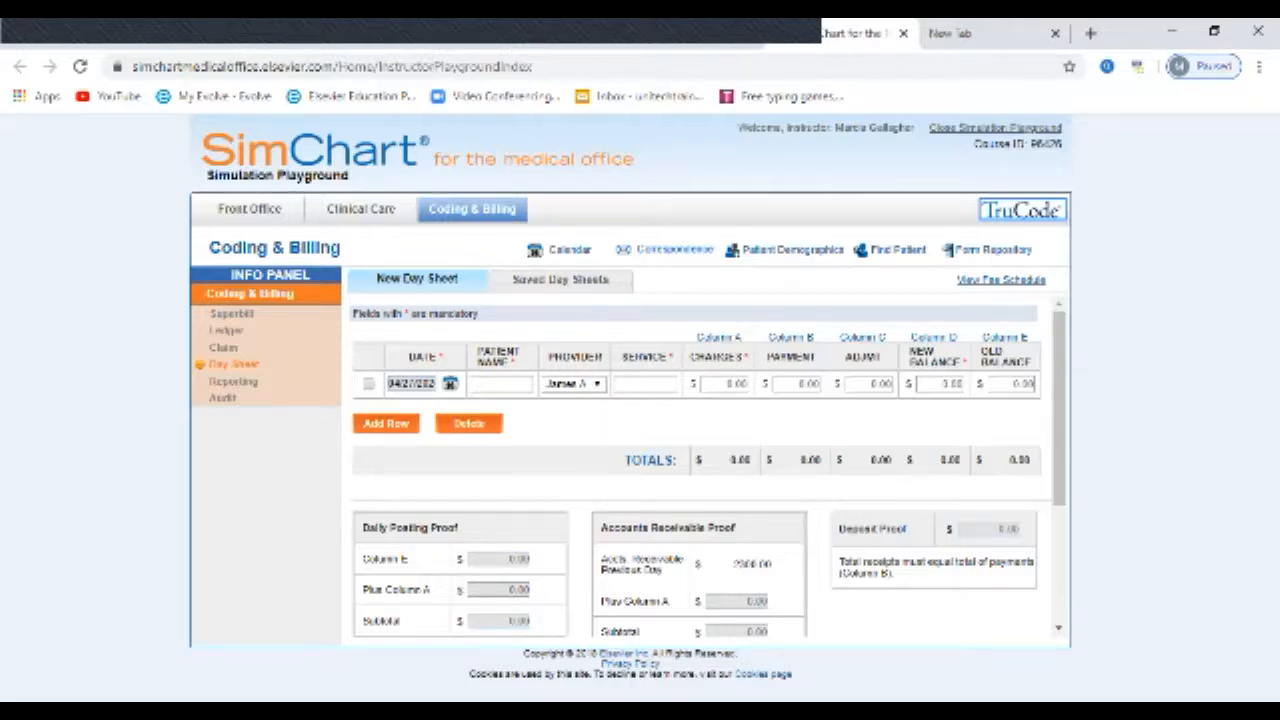
pyautogui.scroll(-5, 708, 463)
pyautogui.scroll(5, 708, 463)
pyautogui.click(233, 381)
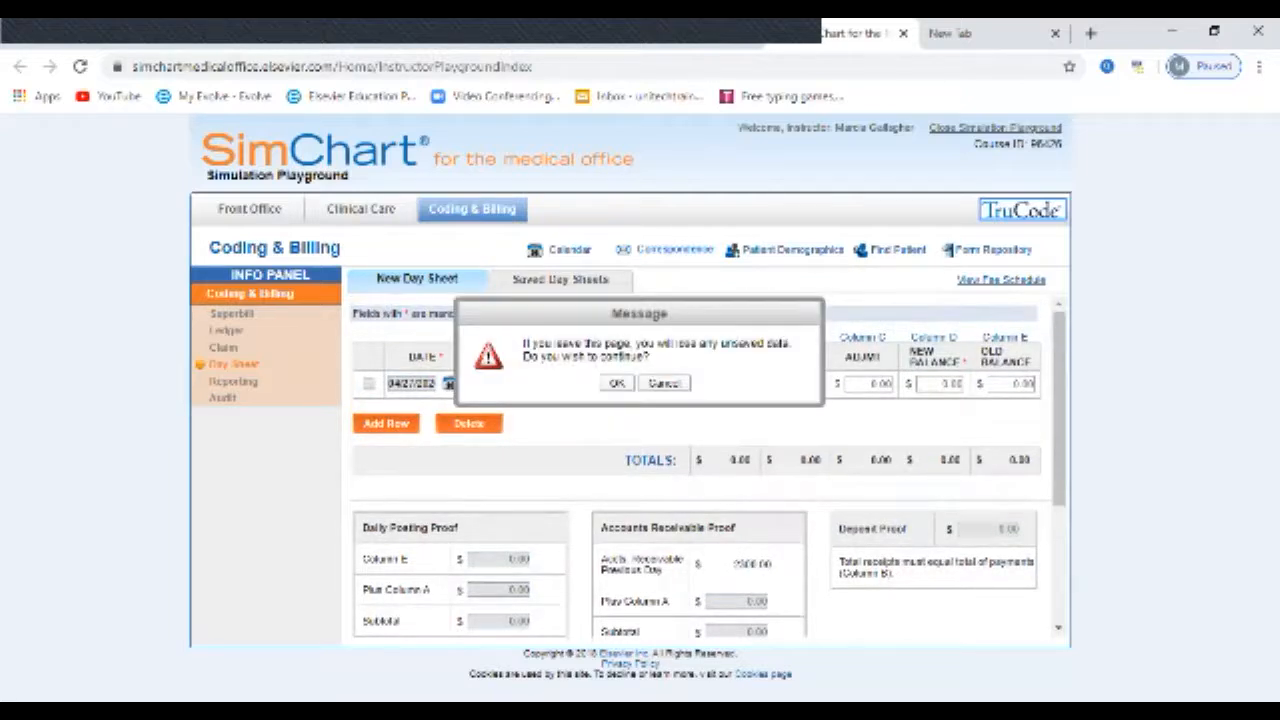
pyautogui.click(617, 383)
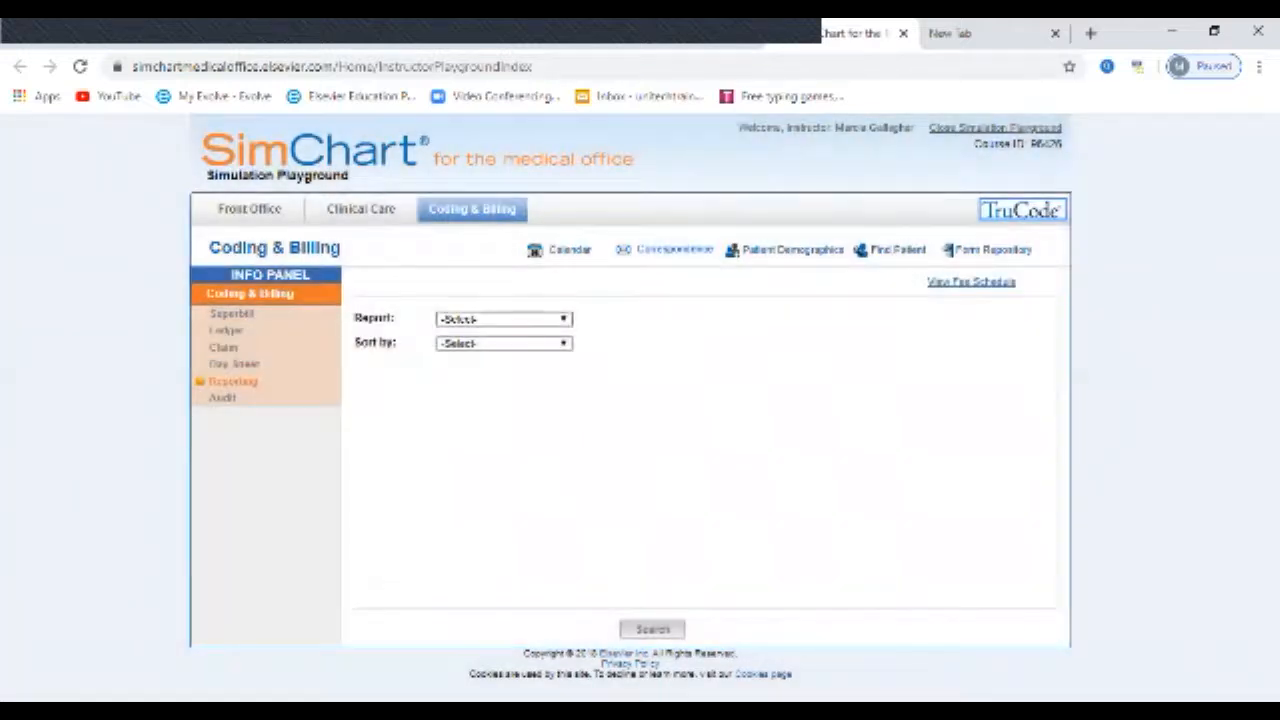
# Step: Set up an Aging report sorted by Patient in the Reporting section
pyautogui.click(563, 319)
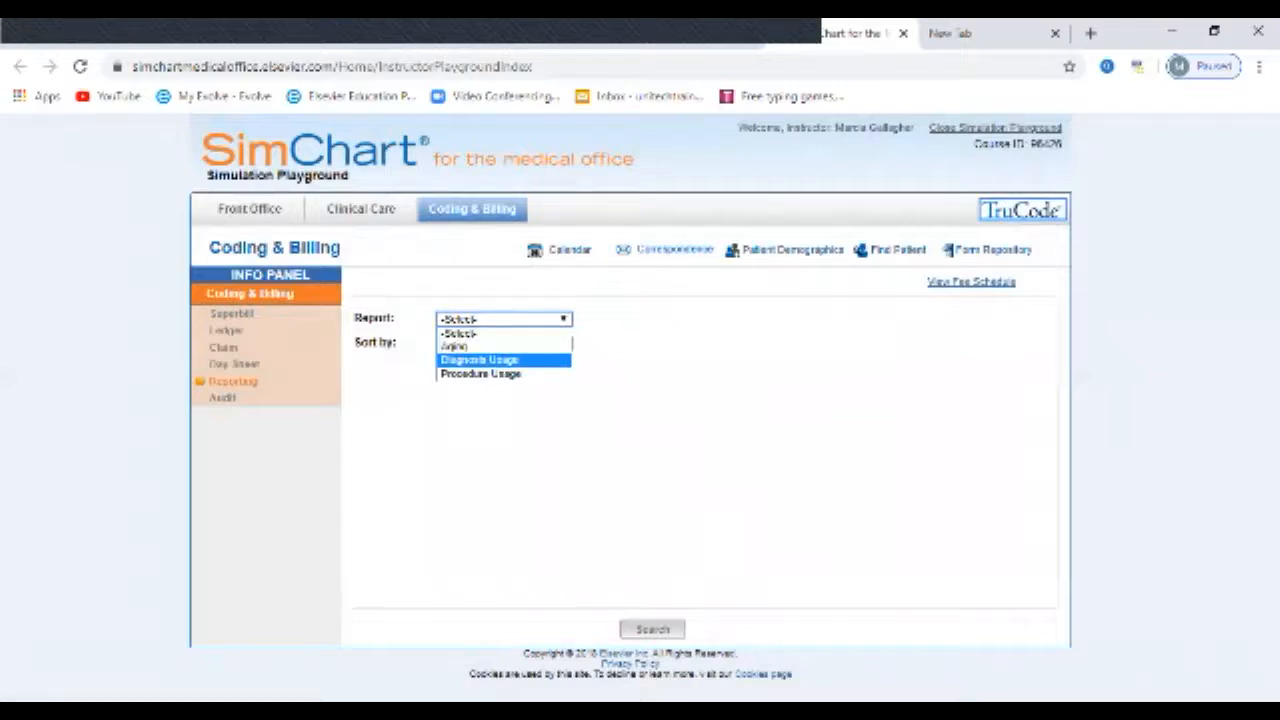
pyautogui.press('Escape')
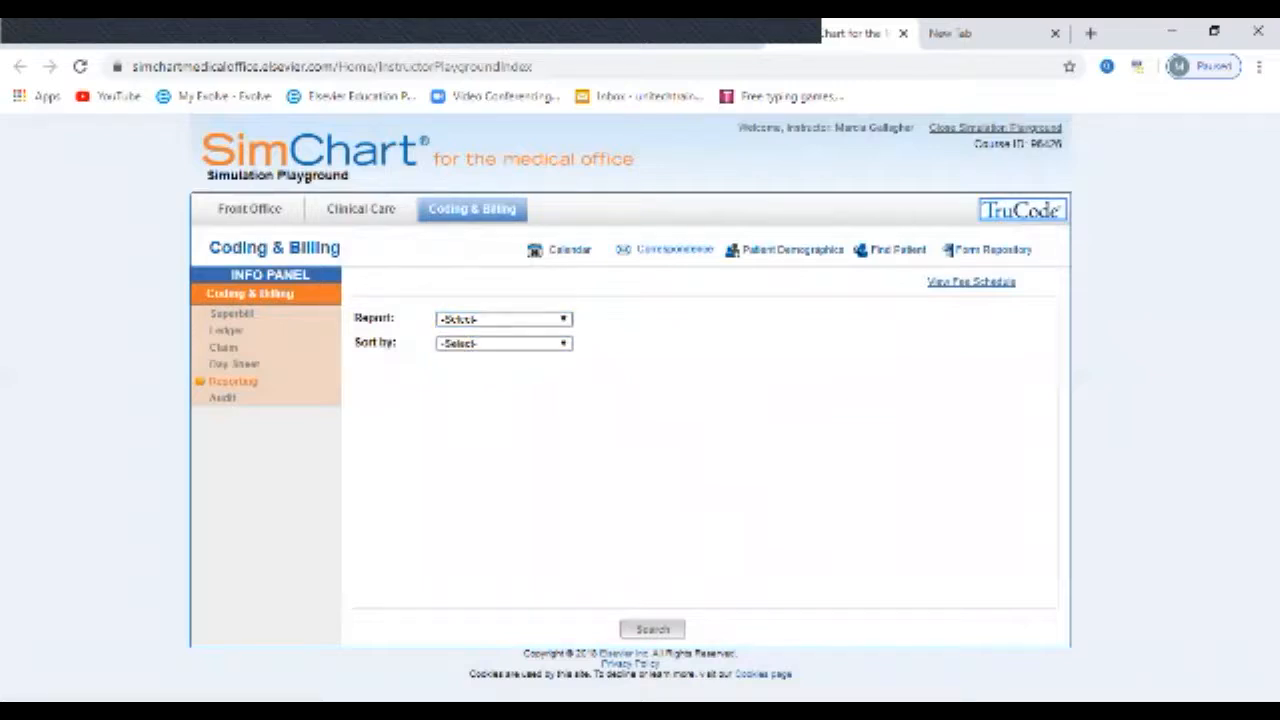
pyautogui.click(563, 319)
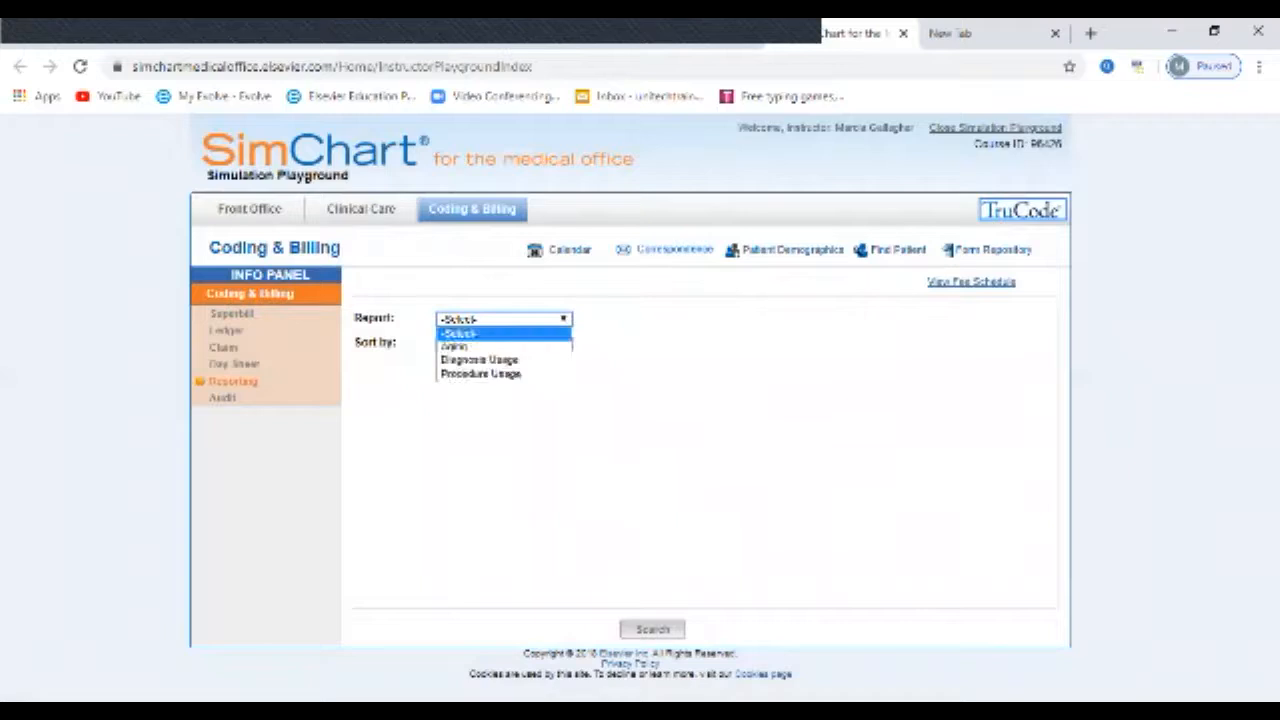
pyautogui.click(455, 347)
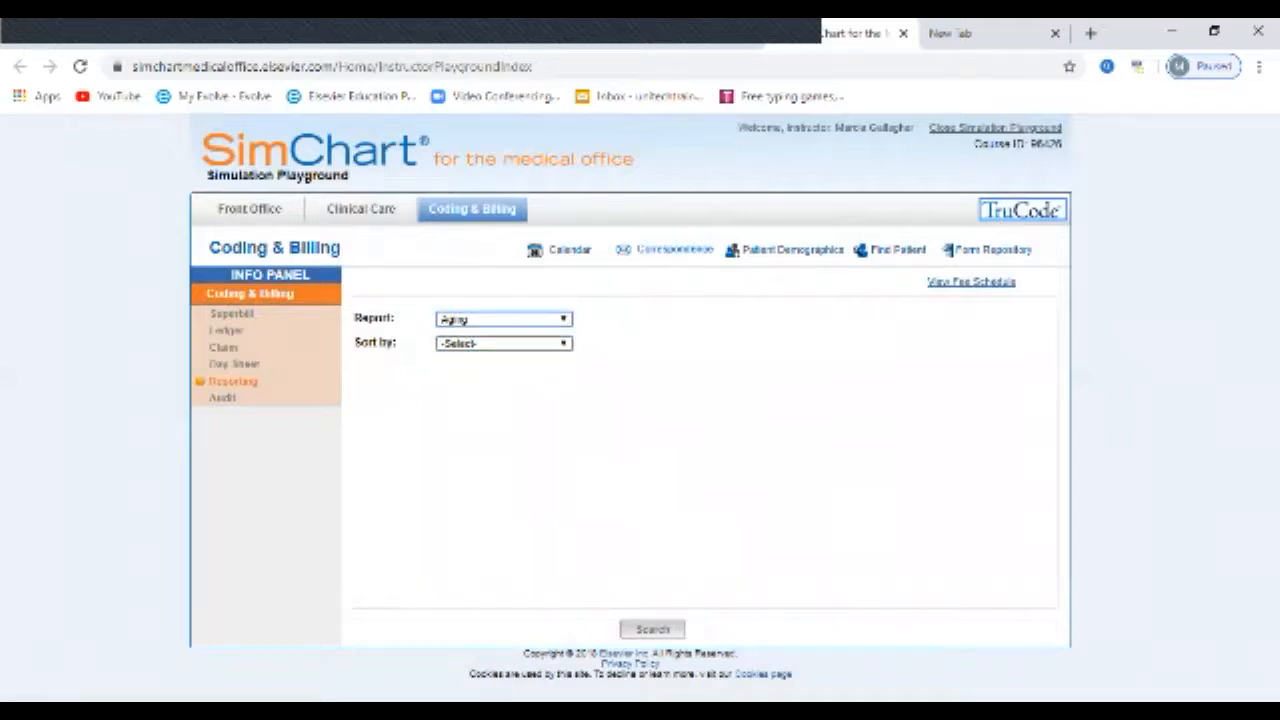
pyautogui.click(563, 343)
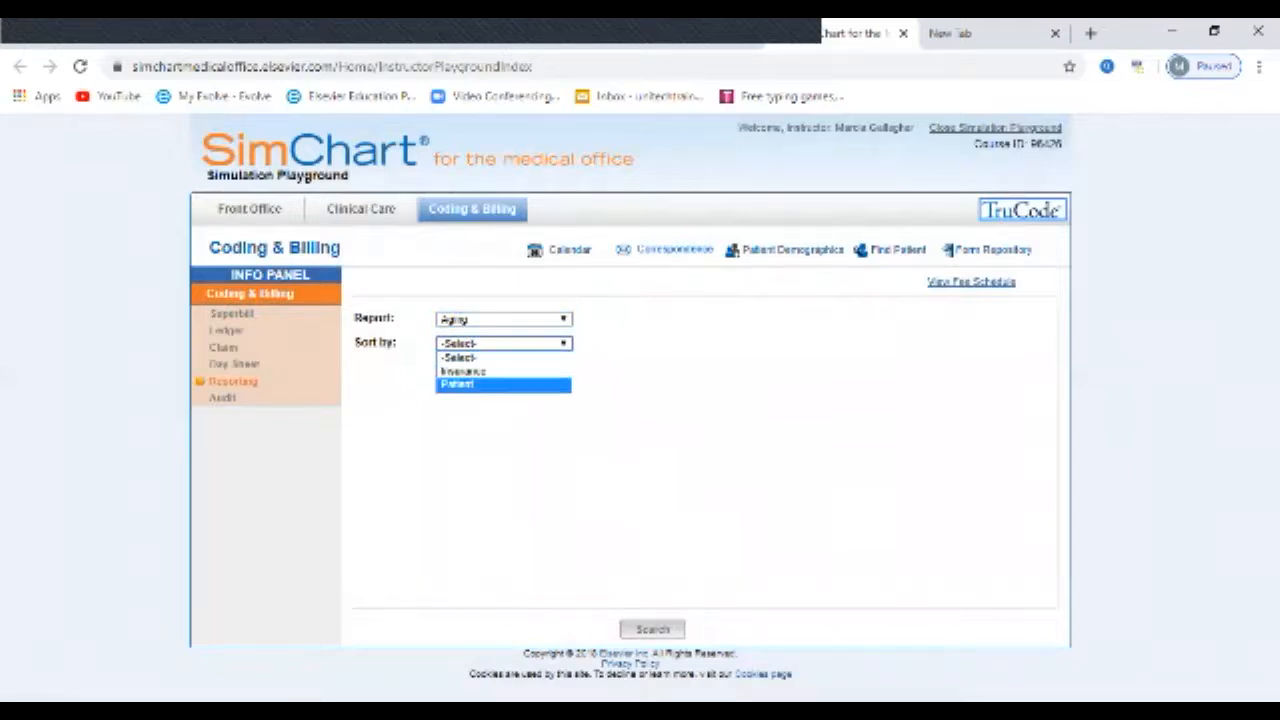
pyautogui.click(470, 384)
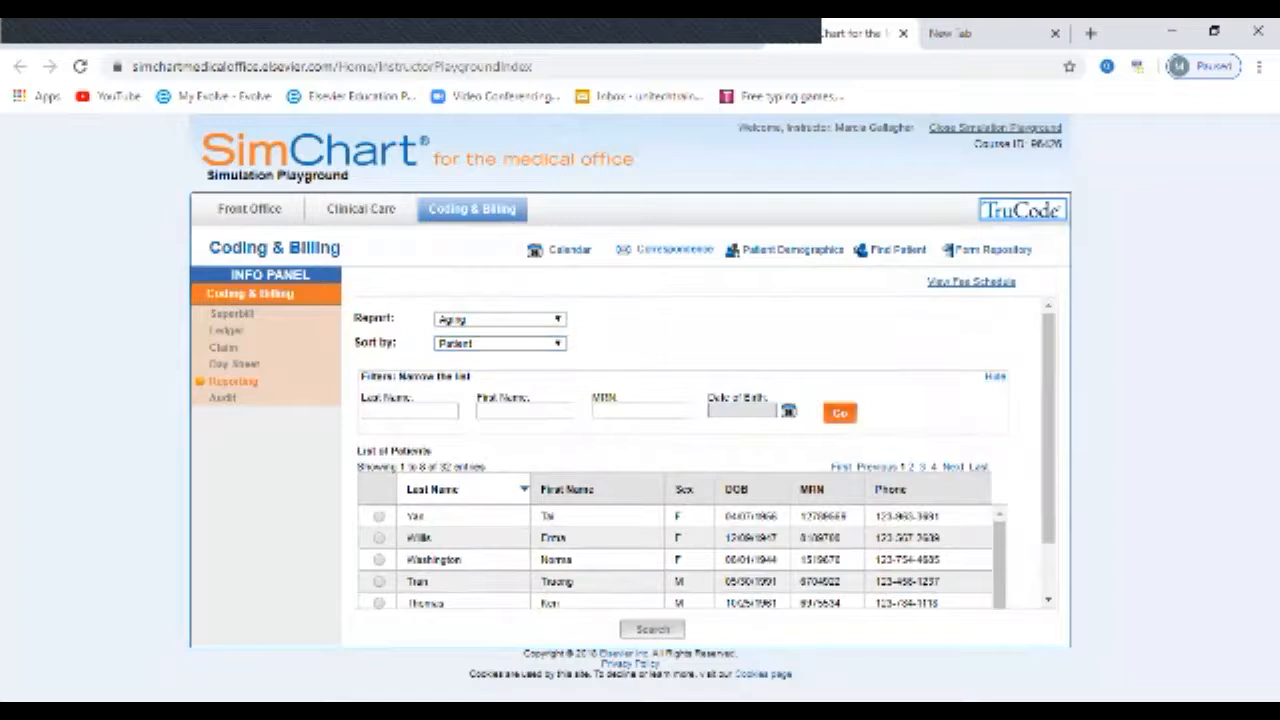
# Step: Return to the Front Office calendar and close the simulation, new-tab, assignments and Evolve resource pages in the browser
pyautogui.click(250, 209)
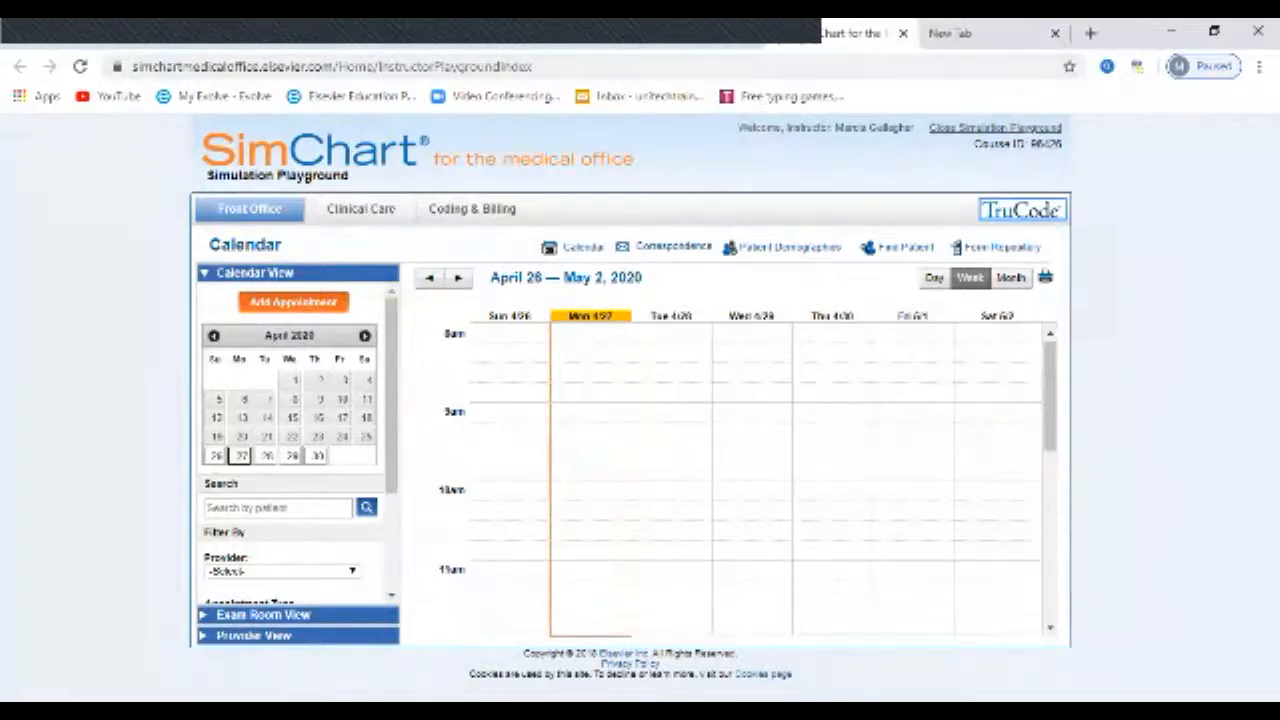
pyautogui.click(903, 33)
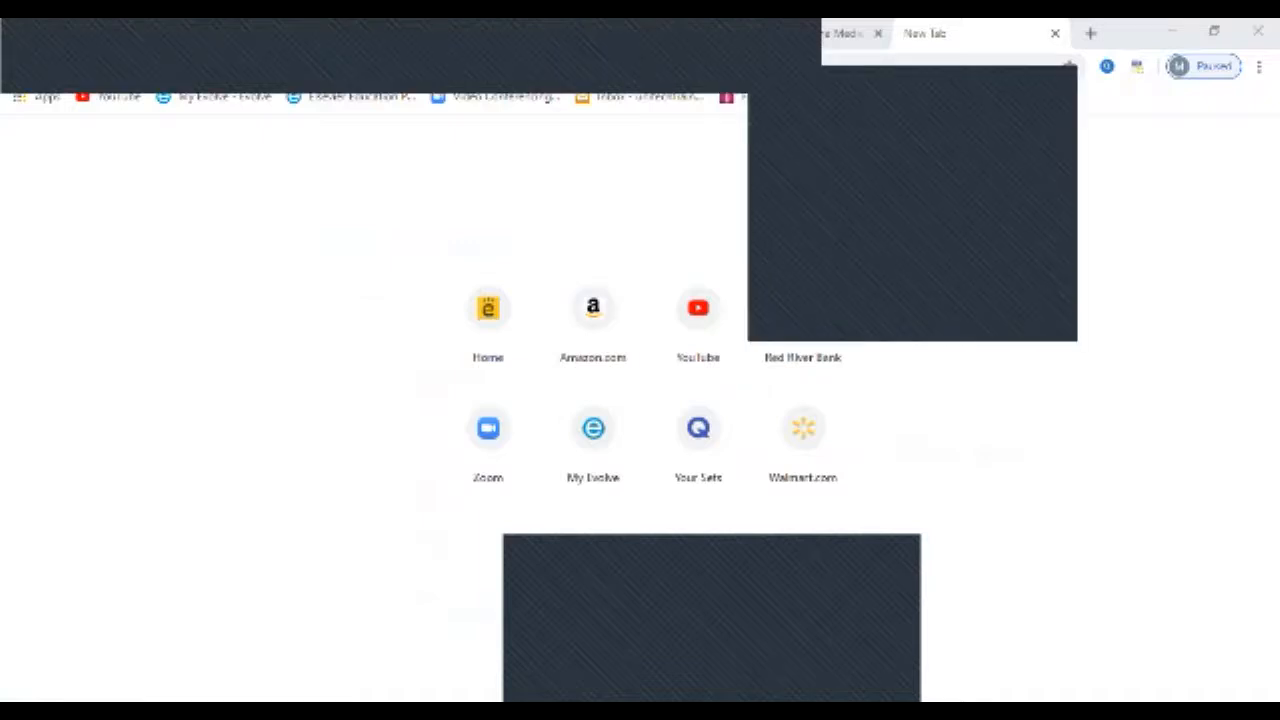
pyautogui.click(1055, 34)
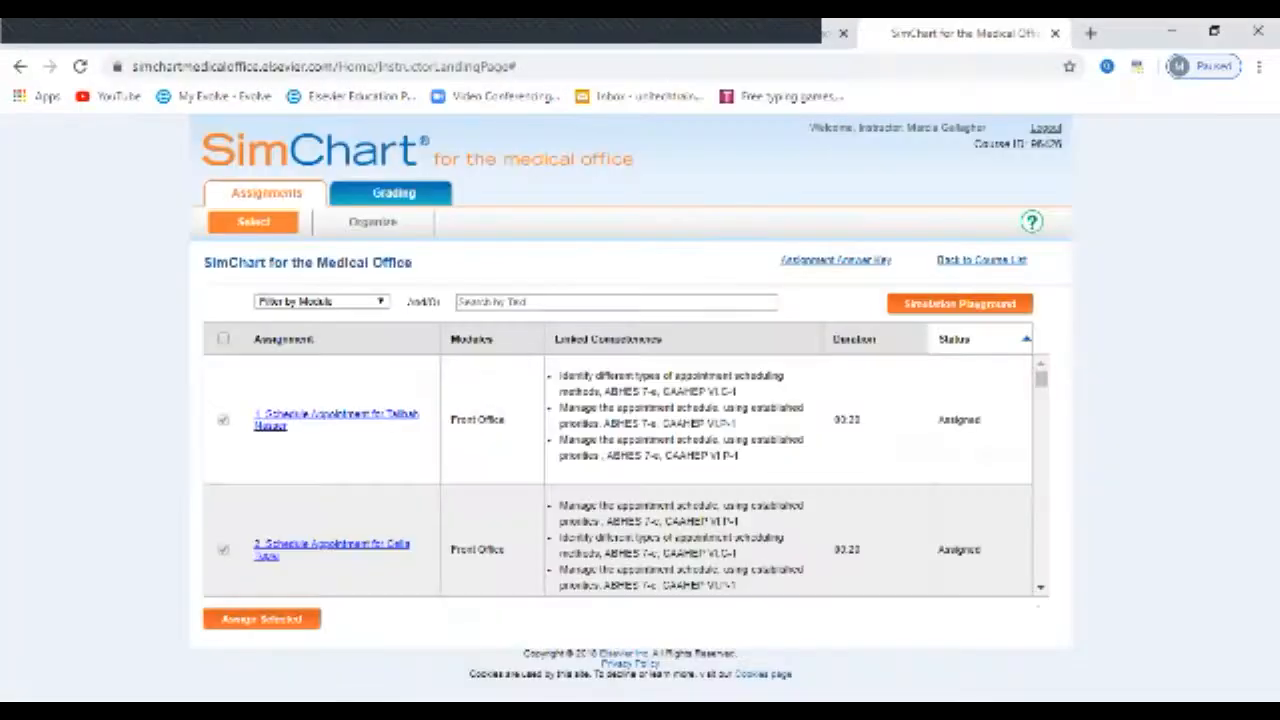
pyautogui.click(1055, 34)
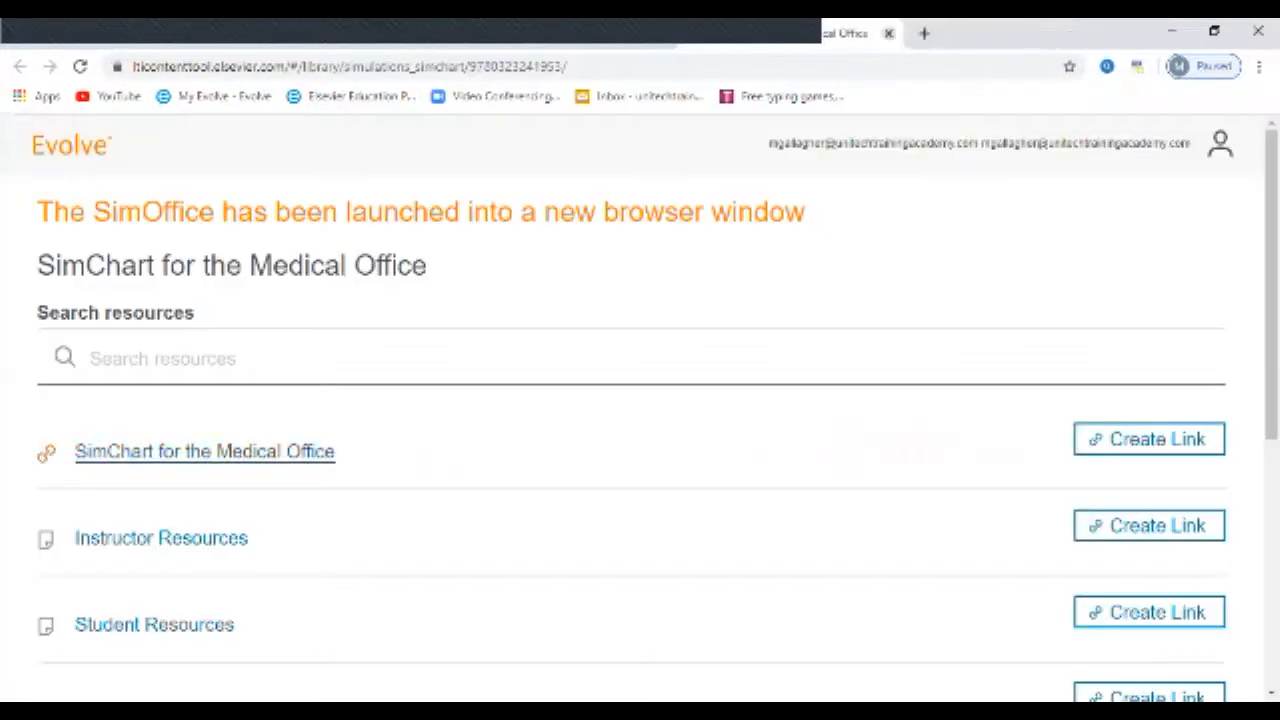
pyautogui.click(888, 33)
pyautogui.click(120, 33)
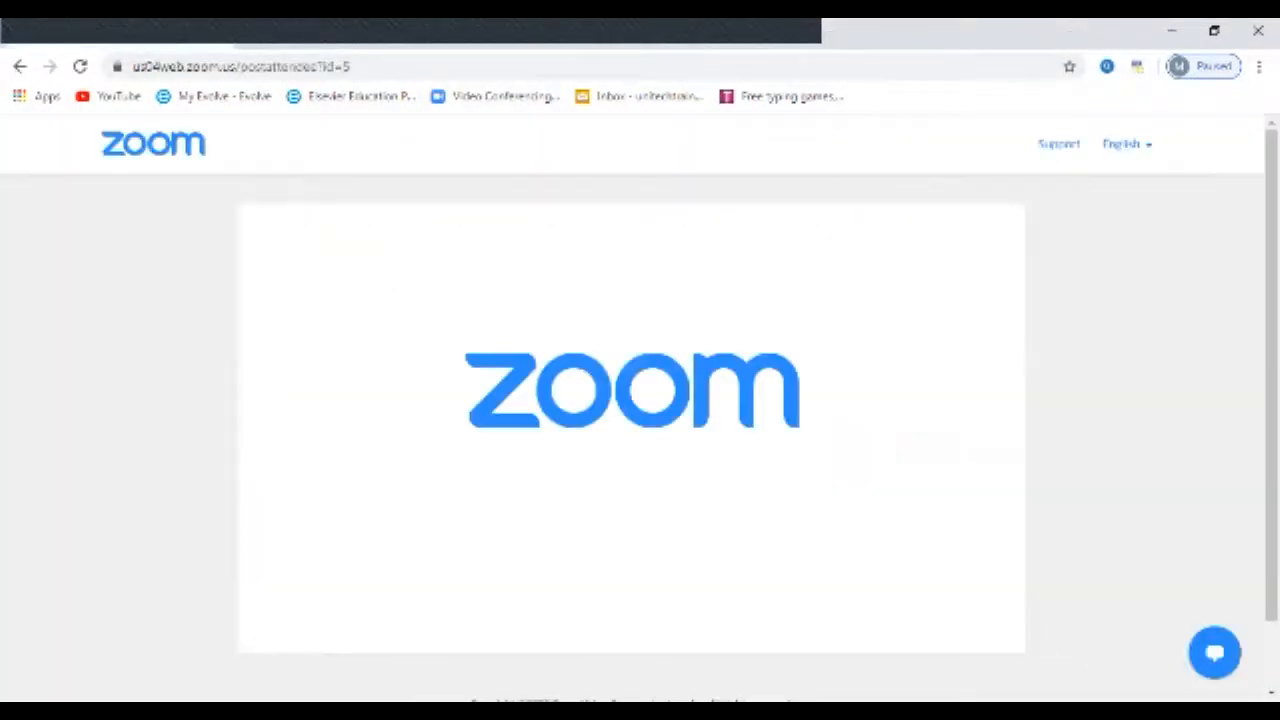